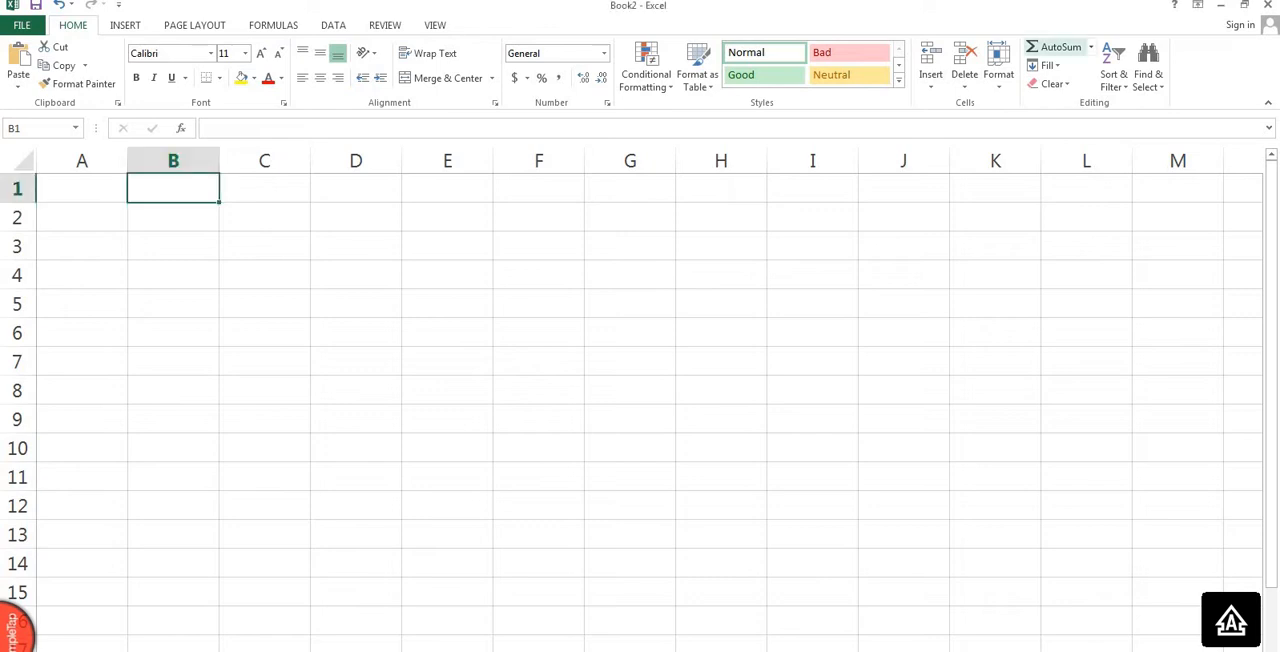
click(1058, 47)
click(1091, 47)
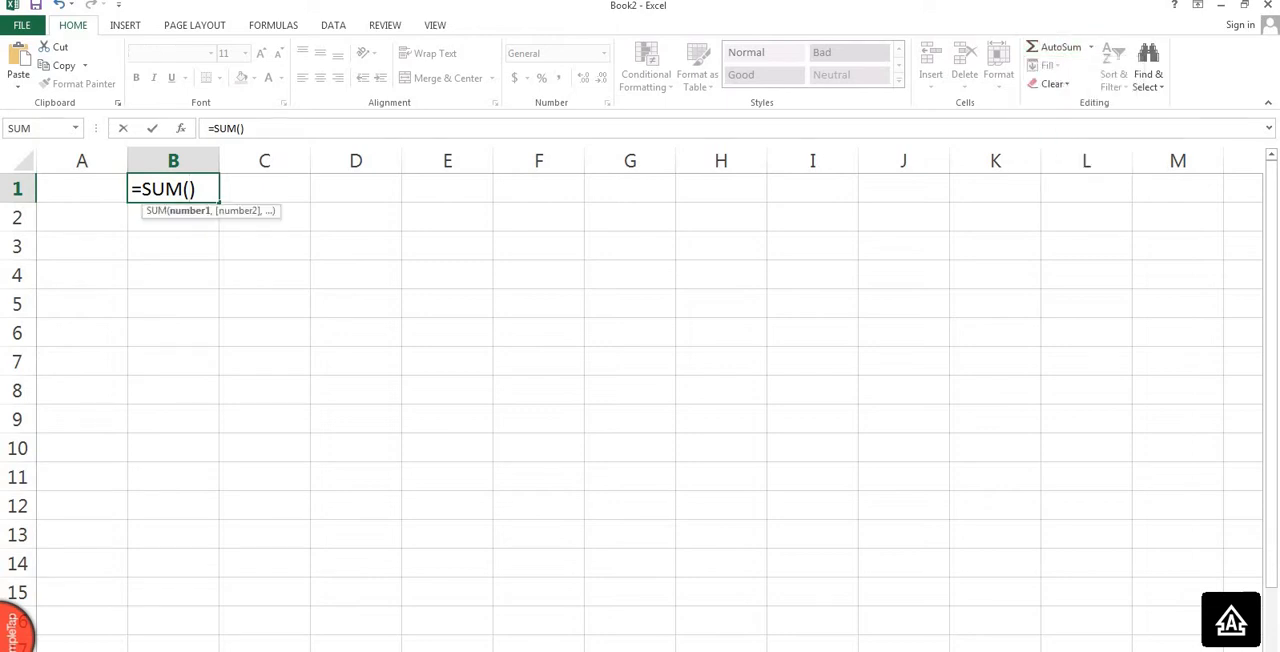
key(Escape)
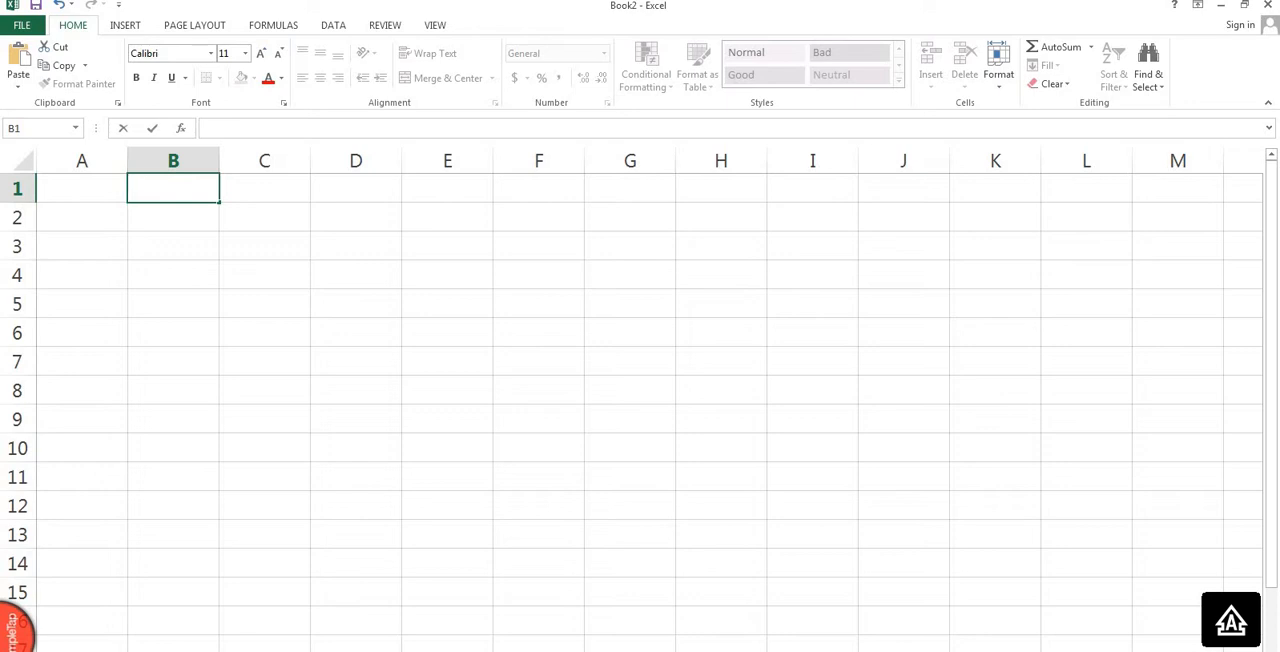
Select column A, column B, several single cells including D3 and D5, and the range C3:F8.
click(82, 188)
click(82, 161)
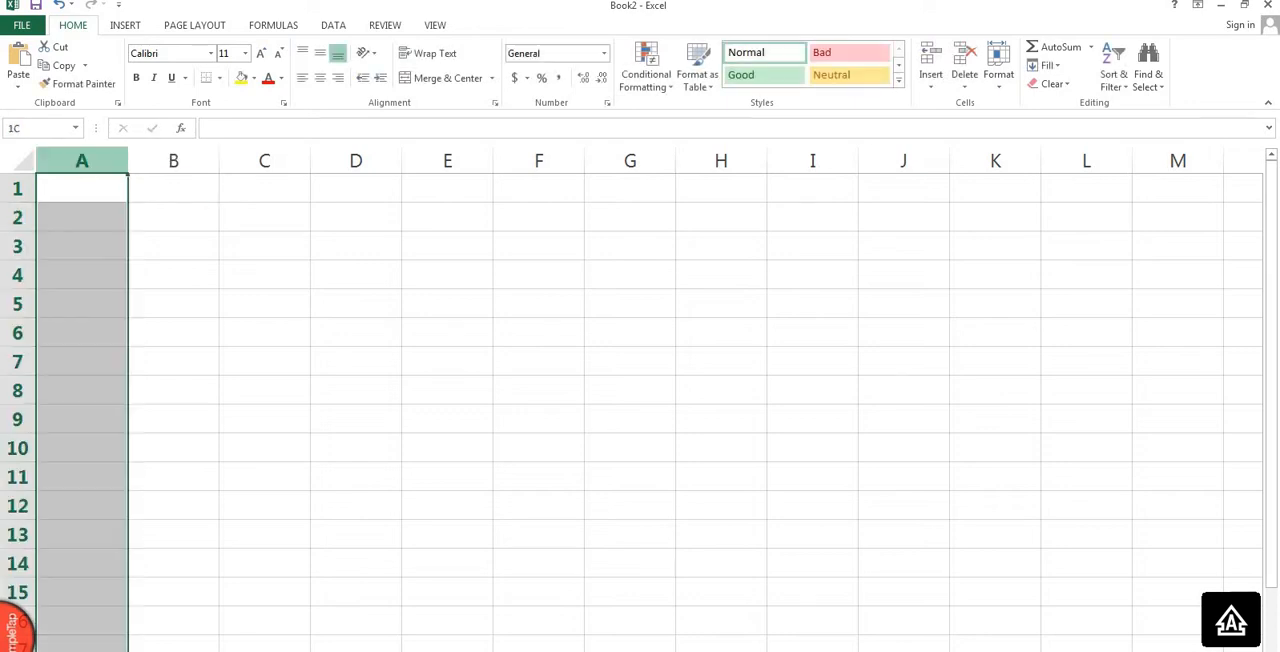
click(173, 161)
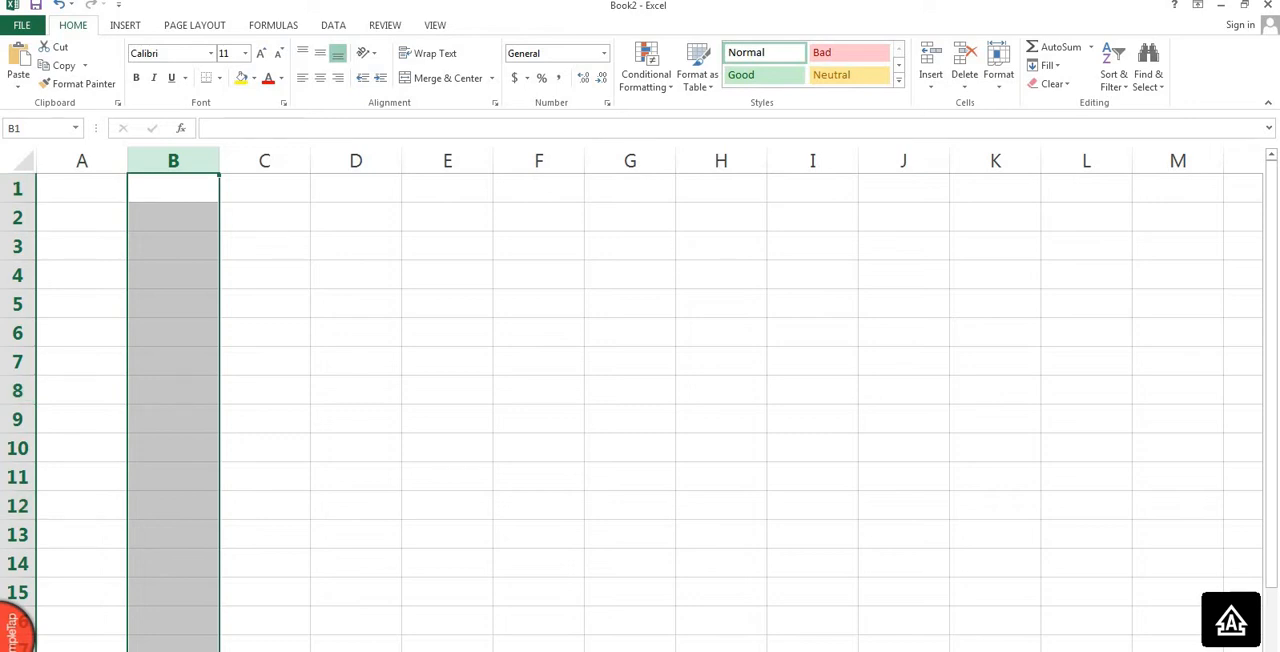
click(264, 390)
click(264, 333)
click(356, 246)
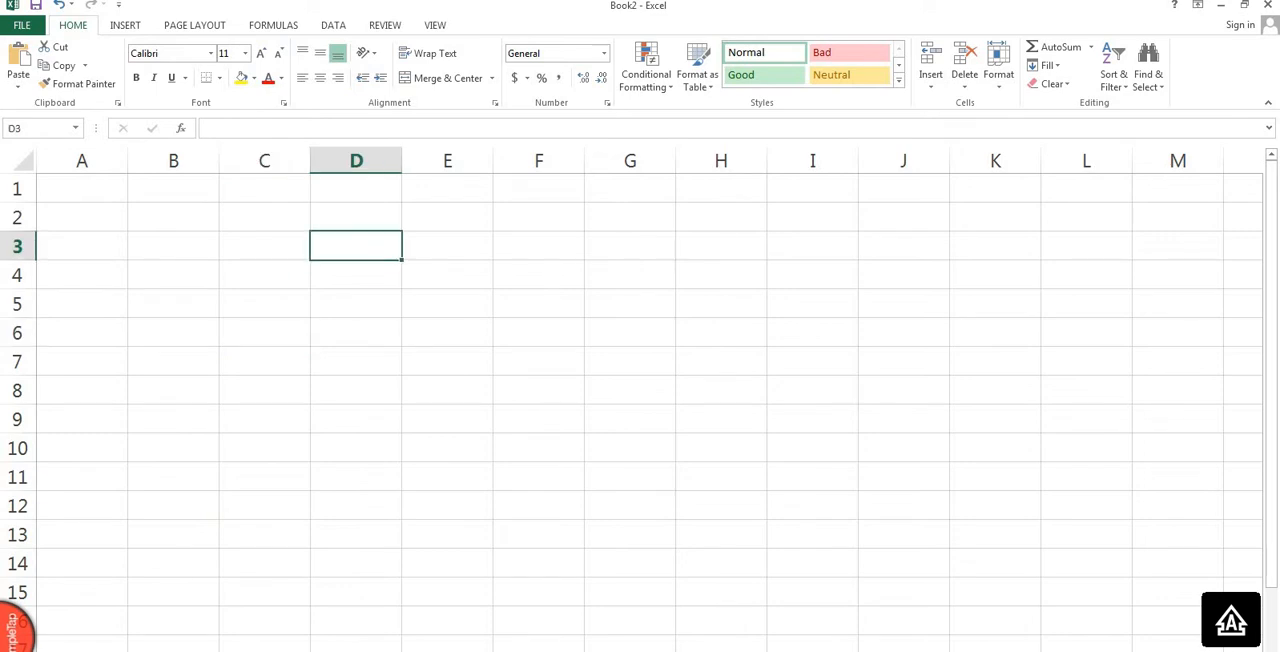
click(447, 246)
click(356, 304)
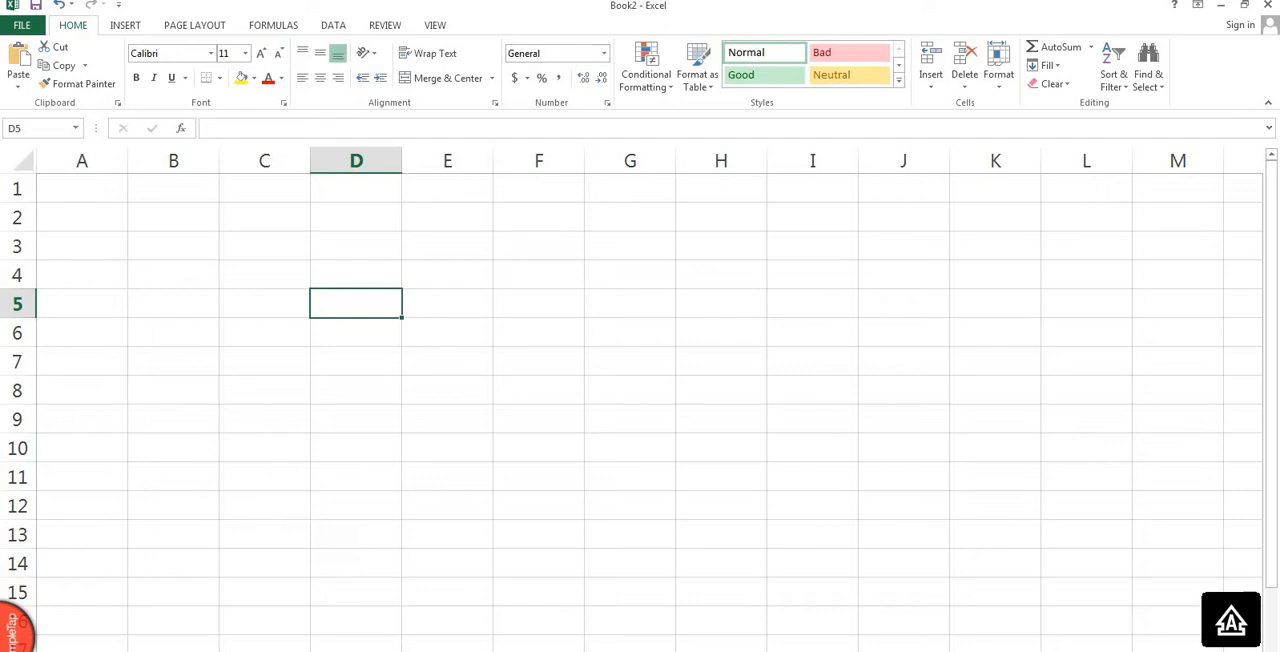
drag(264, 245, 539, 390)
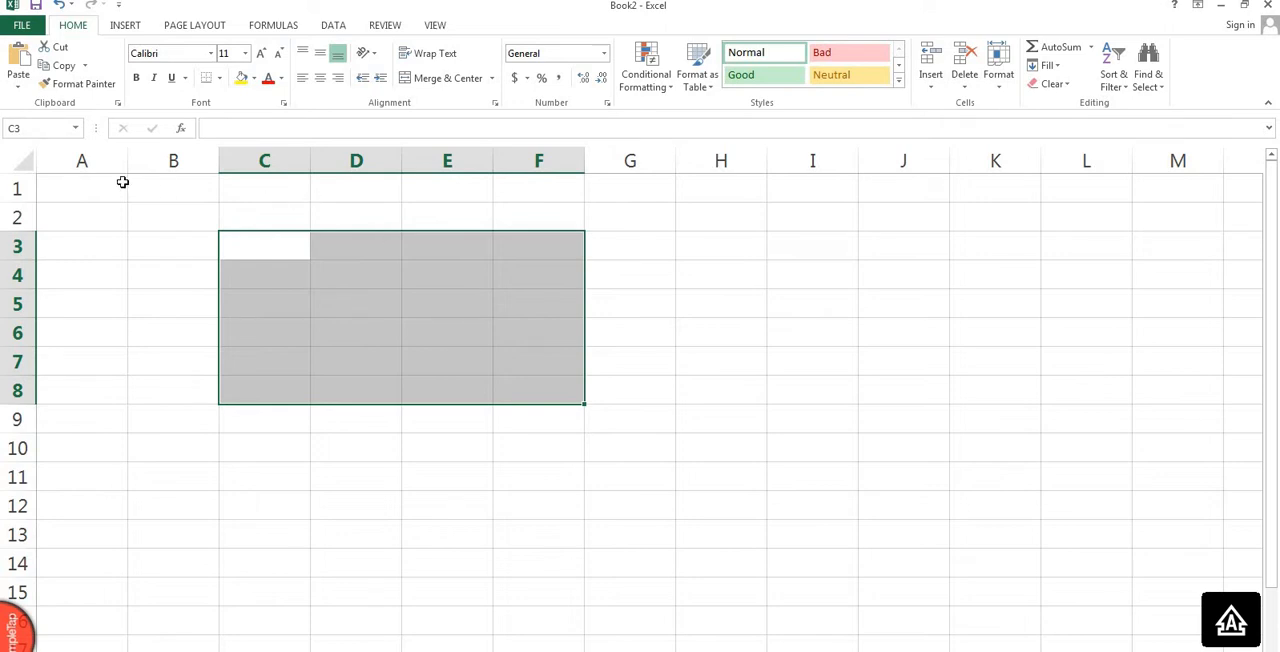
click(122, 181)
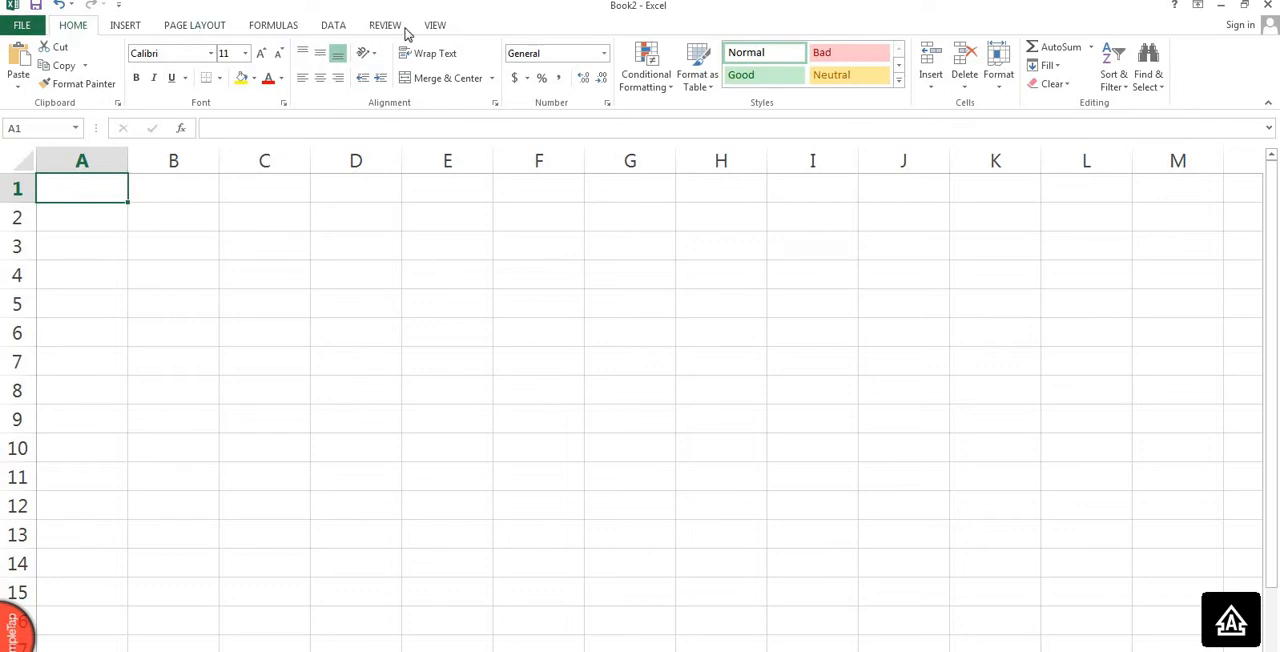
click(221, 79)
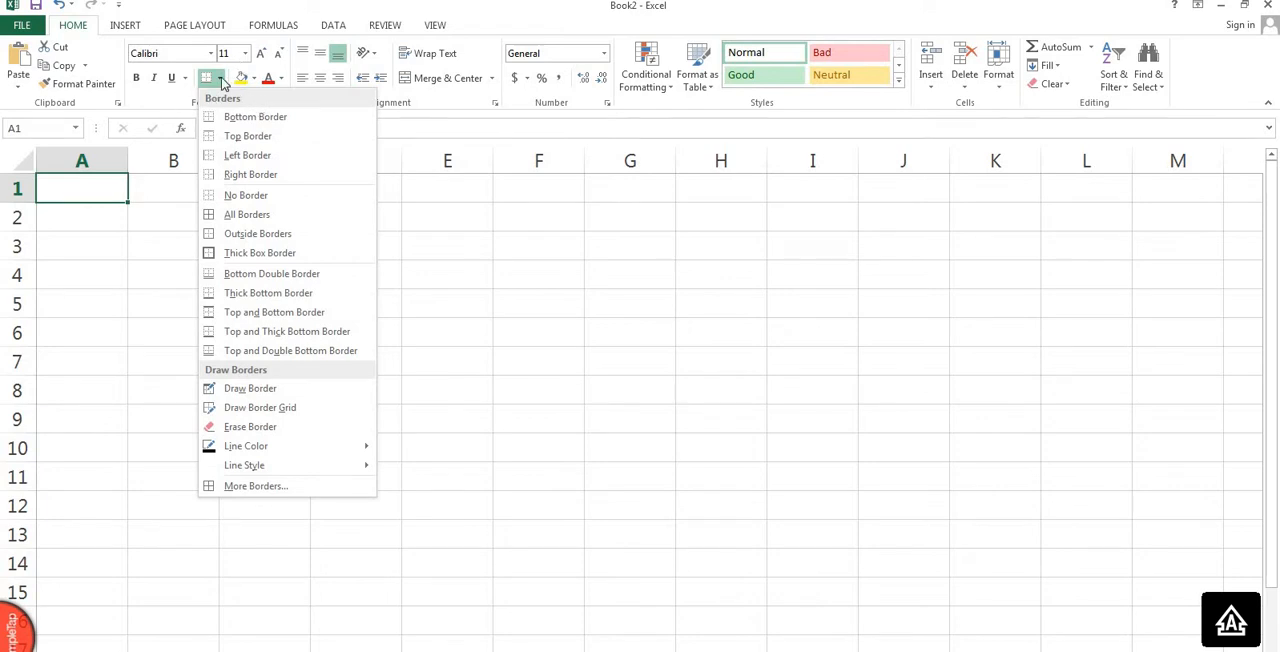
click(221, 79)
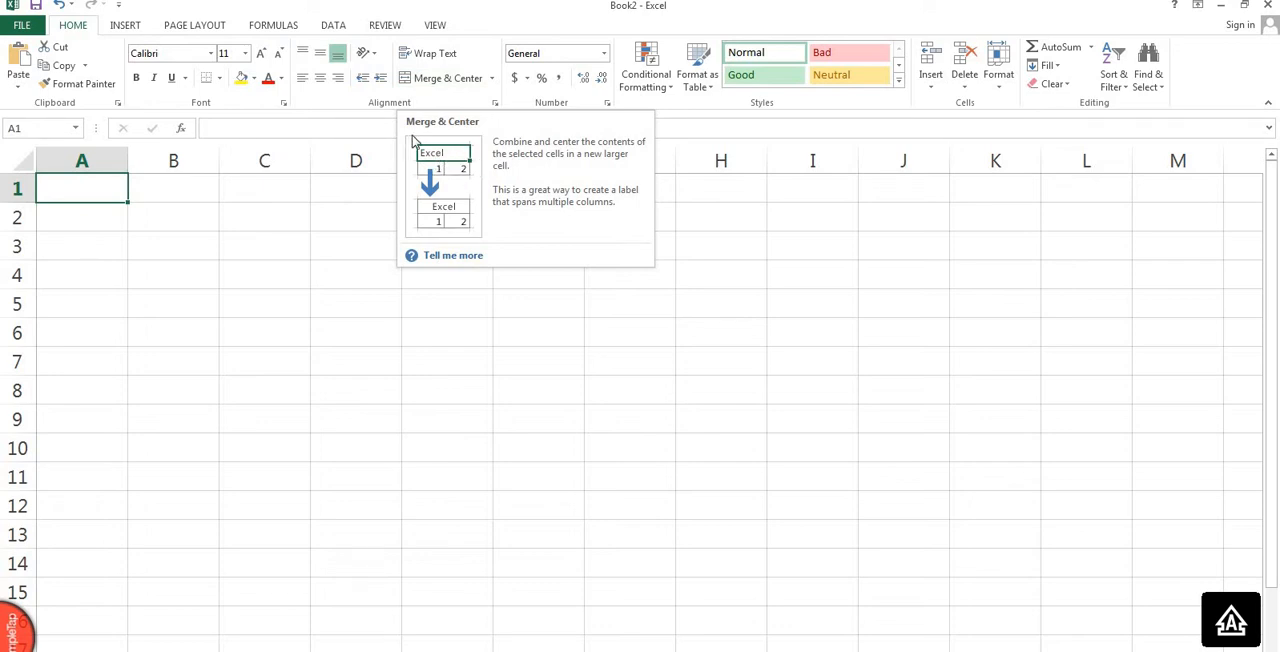
click(267, 187)
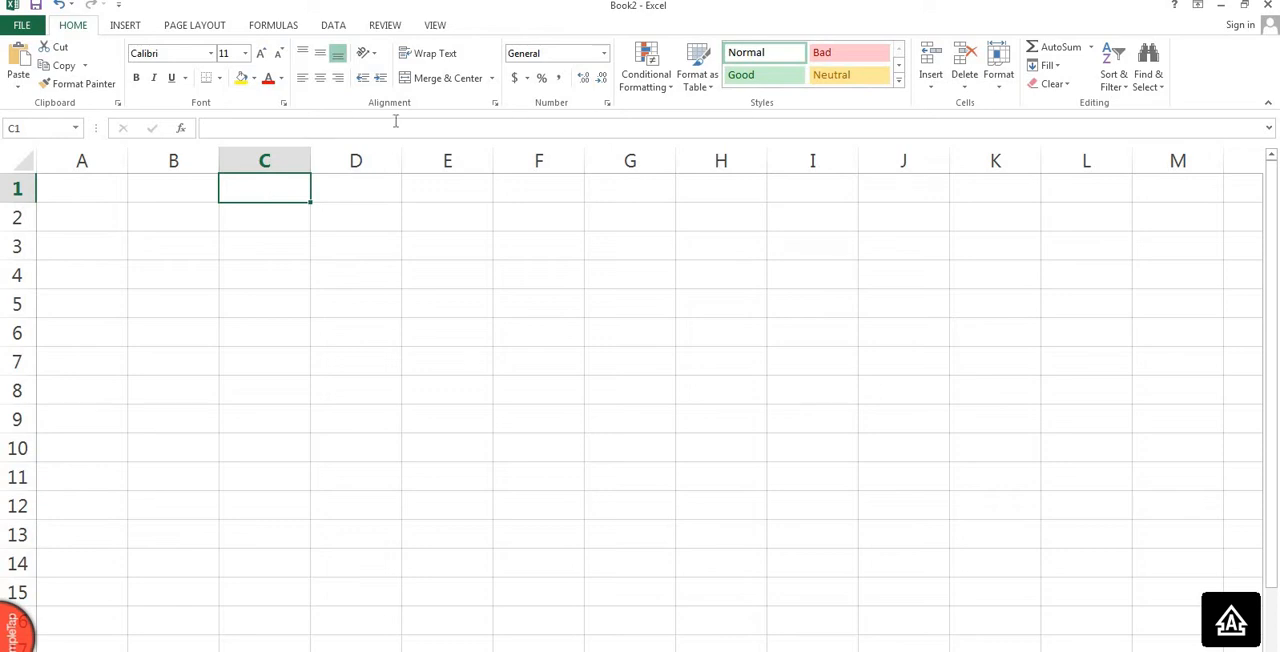
click(130, 221)
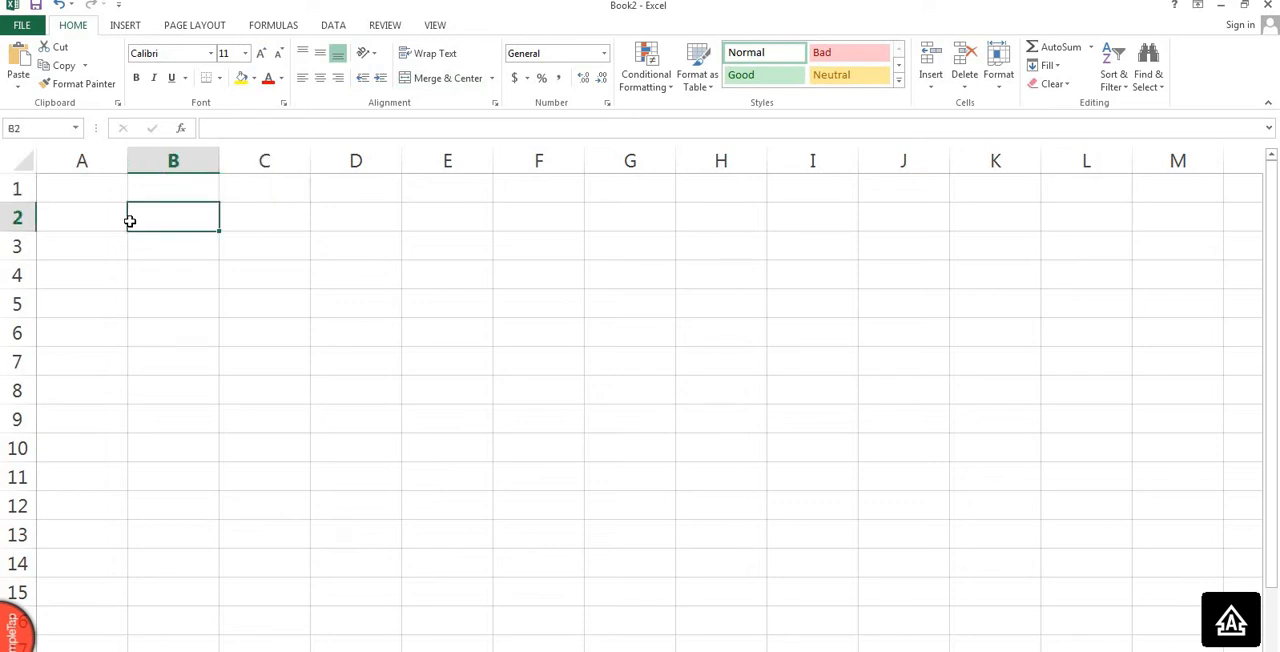
key(ctrl+Home)
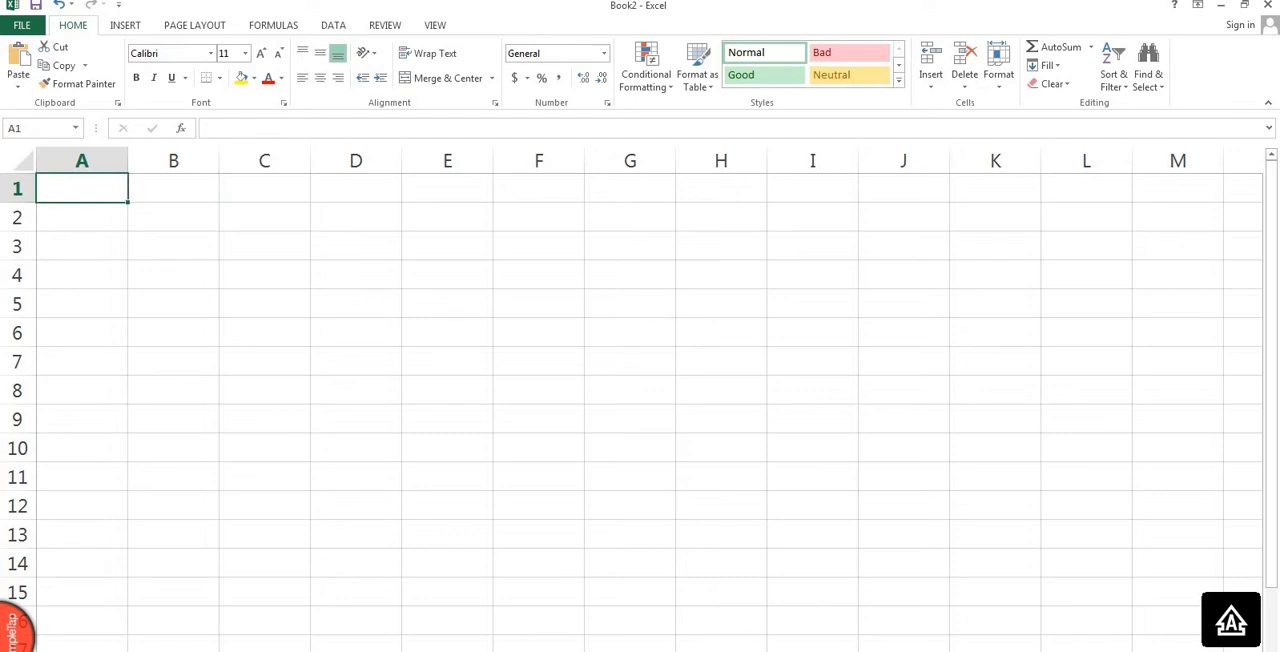
Switch to the Word document and read the table of COUNT functions and the note on comma or semicolon separators.
mouse_move(430, 650)
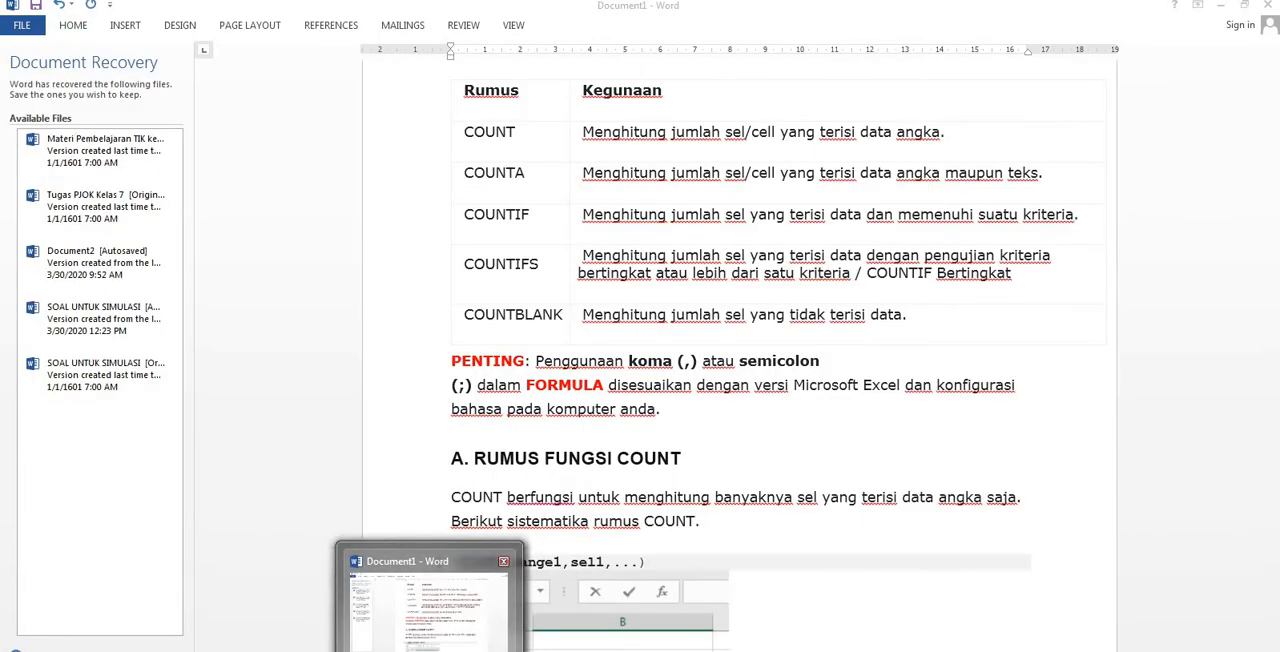
click(430, 605)
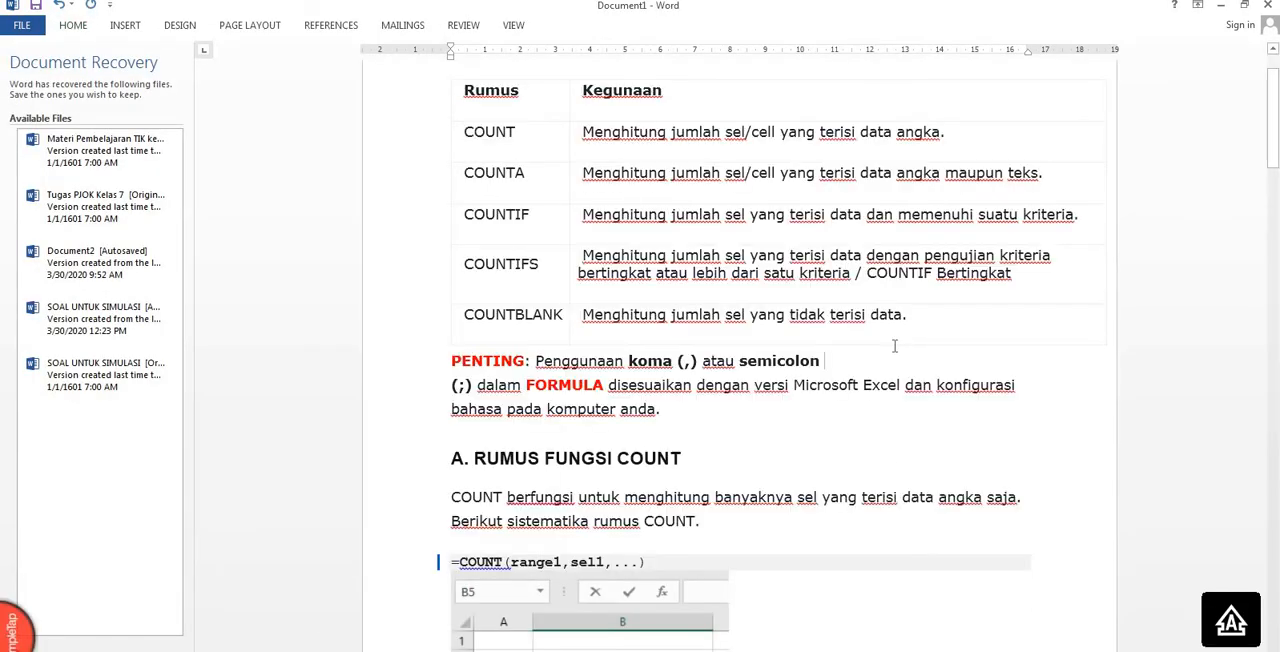
key(Up)
key(Up)
key(Up)
key(Up)
key(Up)
key(Up)
key(Up)
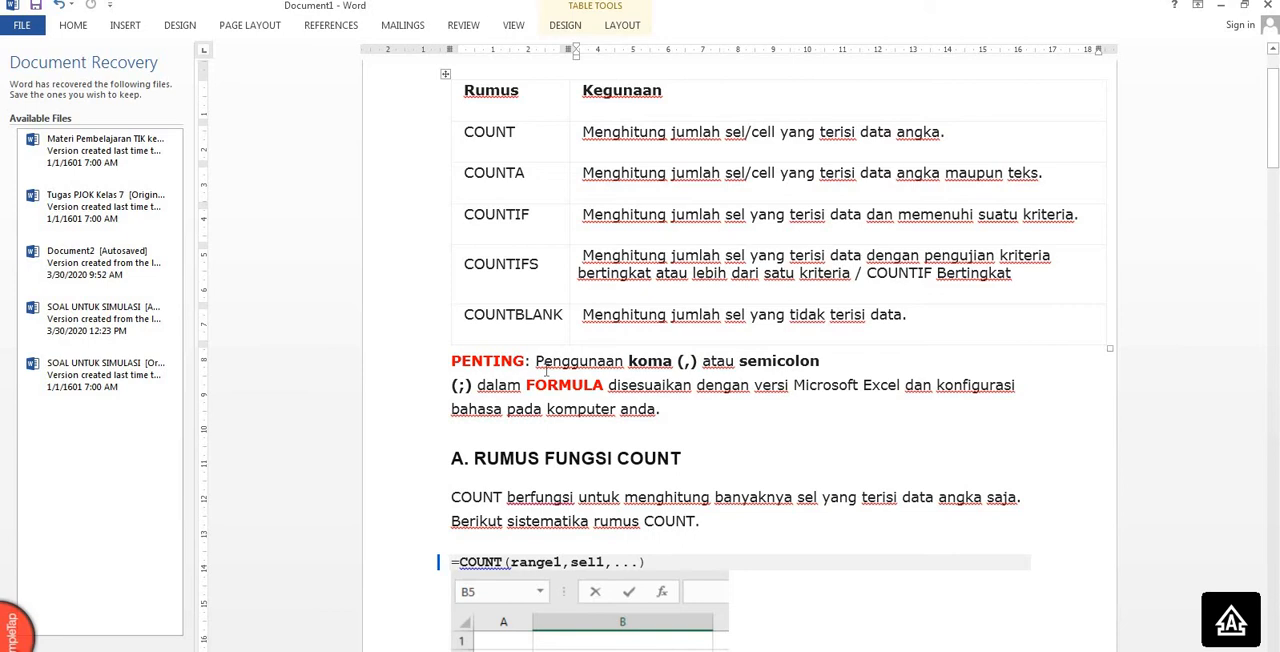
click(546, 371)
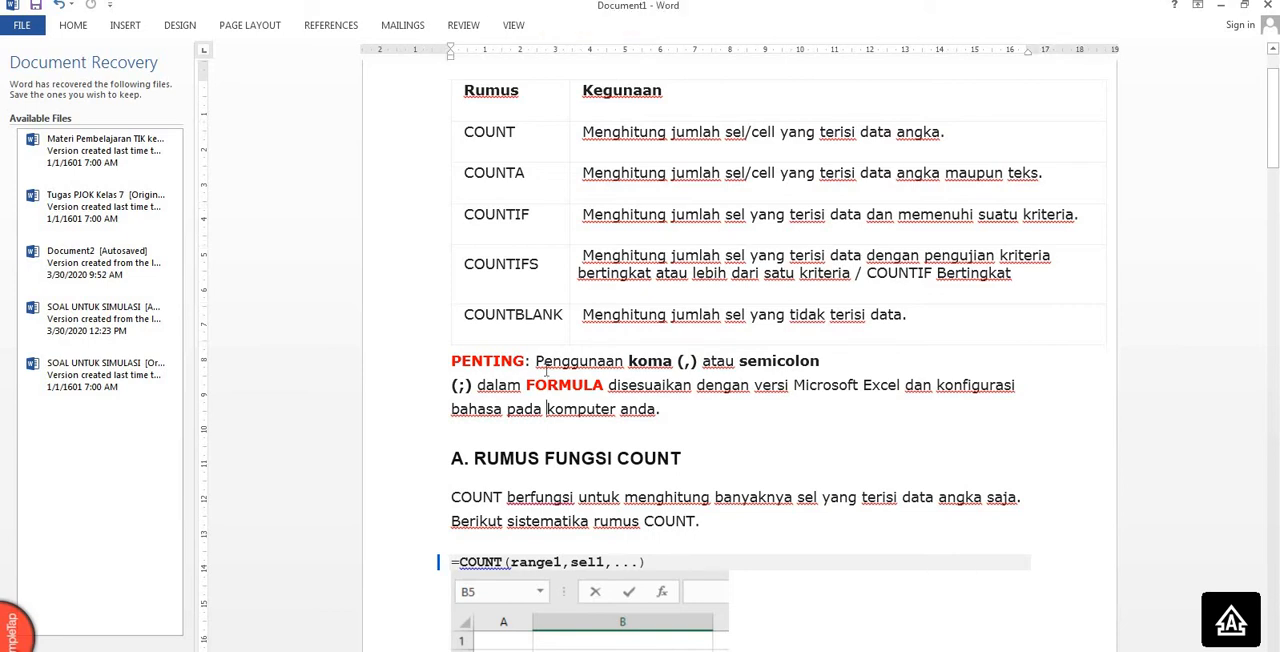
key(Down)
key(Down)
key(Down)
key(Down)
Read the COUNT and COUNTA sections of the document, including their syntax and example formulas.
scroll(547, 372, down, 3)
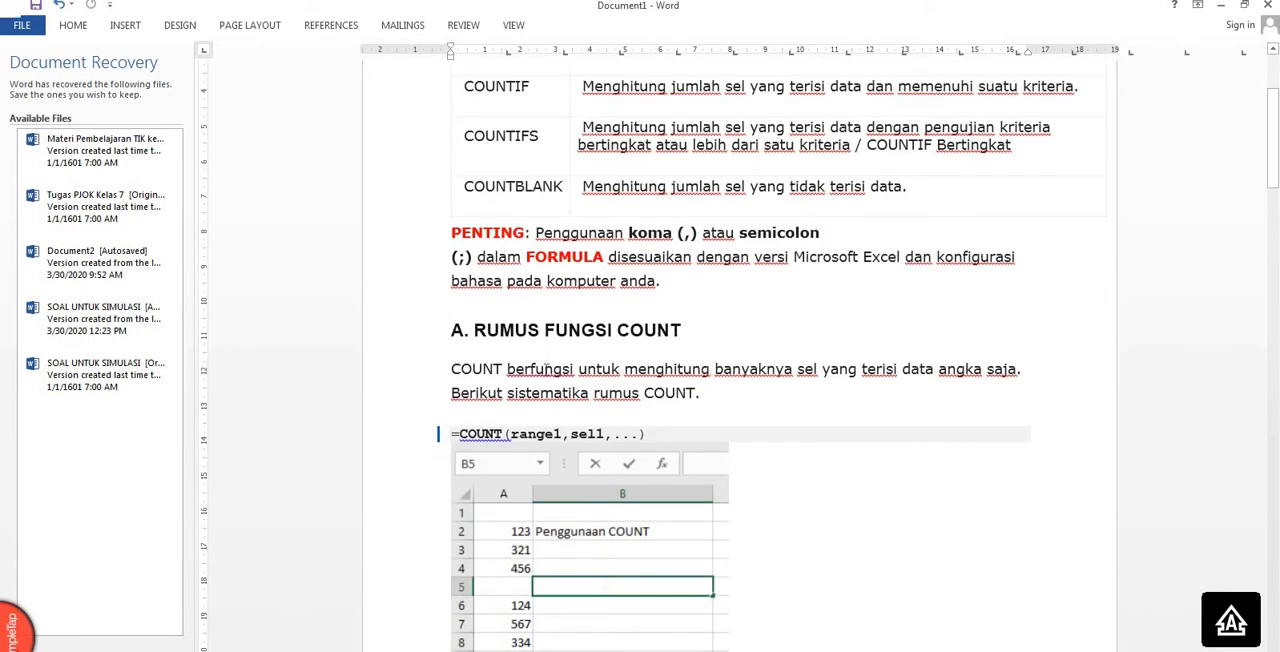
scroll(547, 369, down, 1)
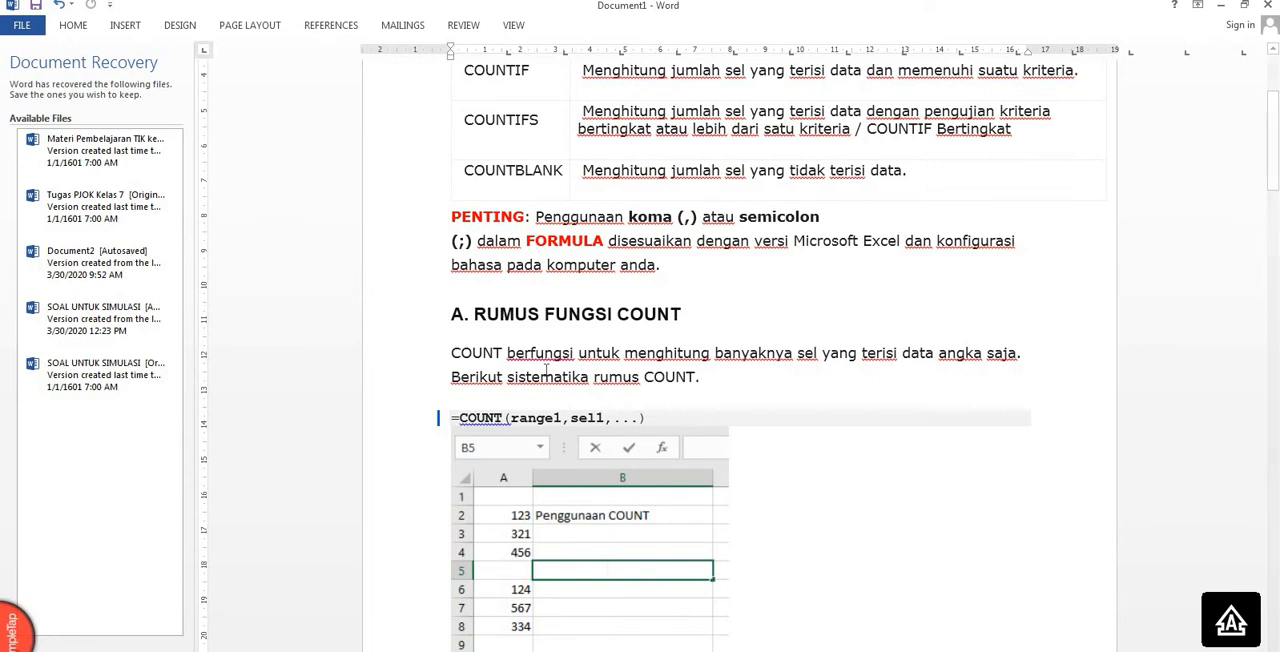
scroll(547, 369, down, 5)
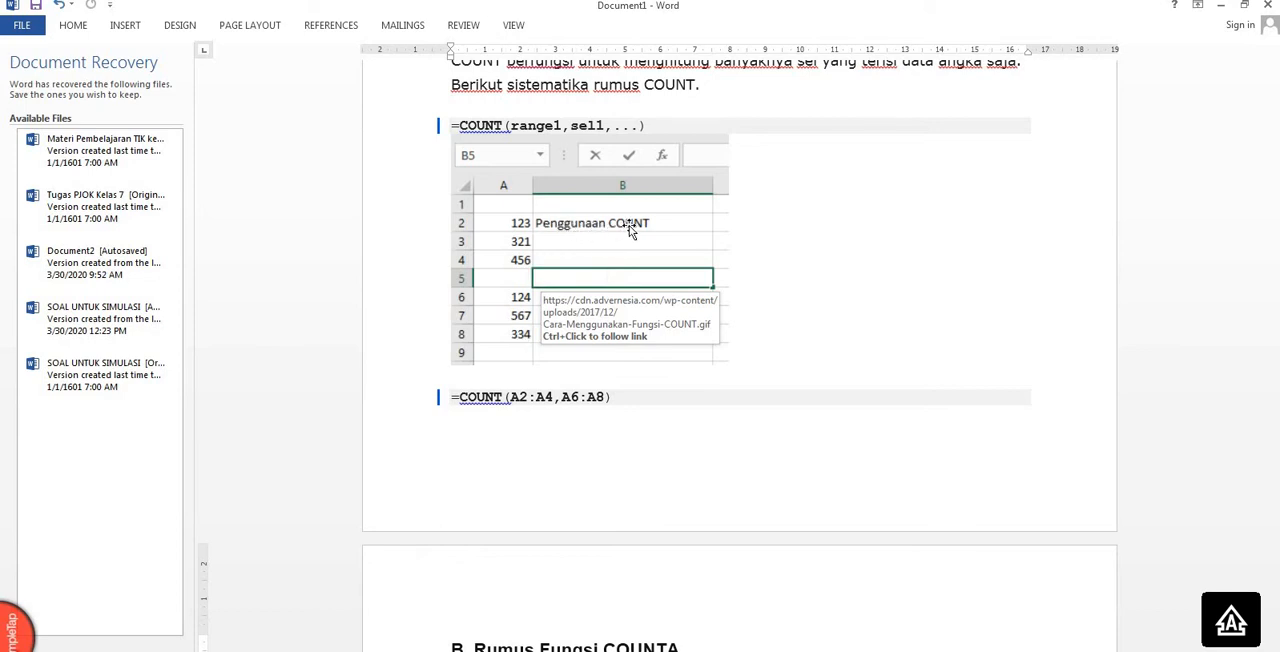
click(880, 330)
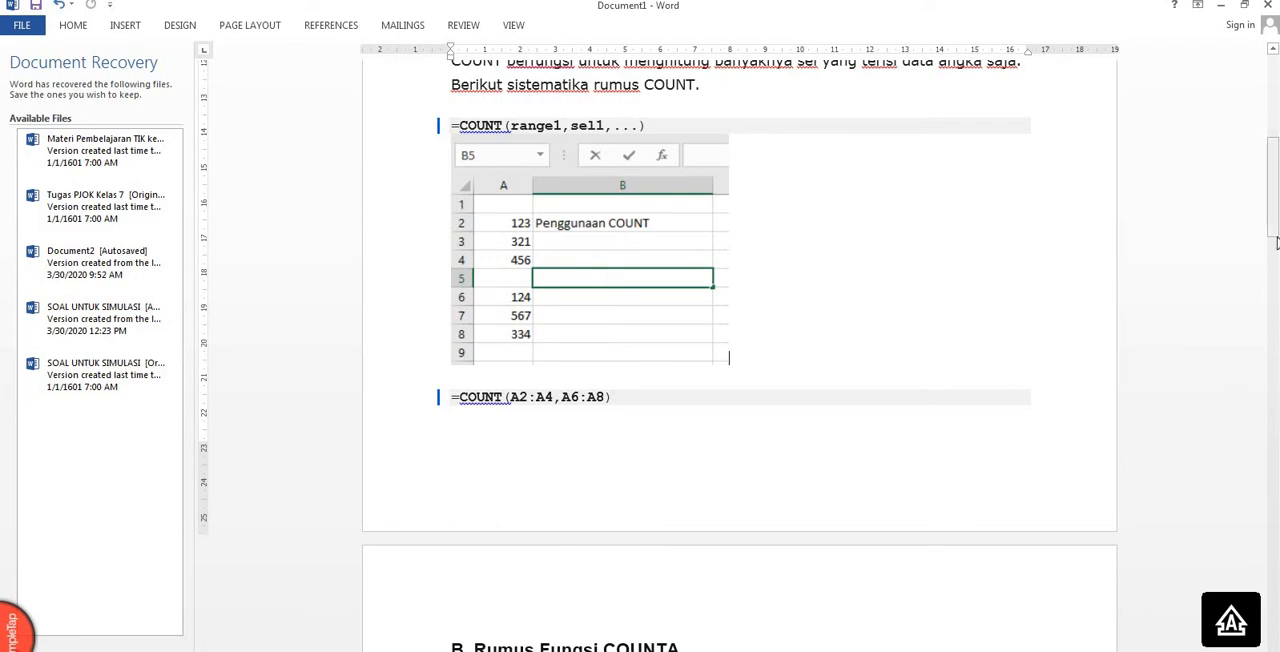
drag(1273, 228, 1273, 293)
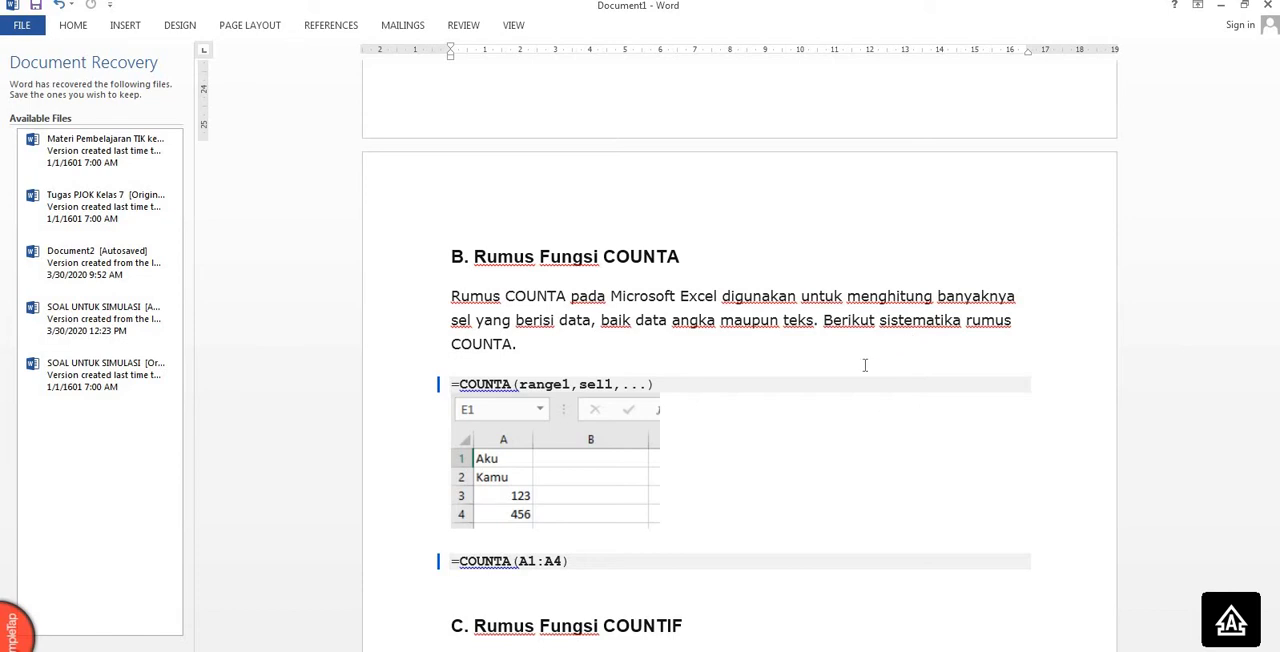
Read the COUNTIF, COUNTIFS and COUNTBLANK sections of the document, including the criteria and example tables.
drag(1275, 241, 1275, 300)
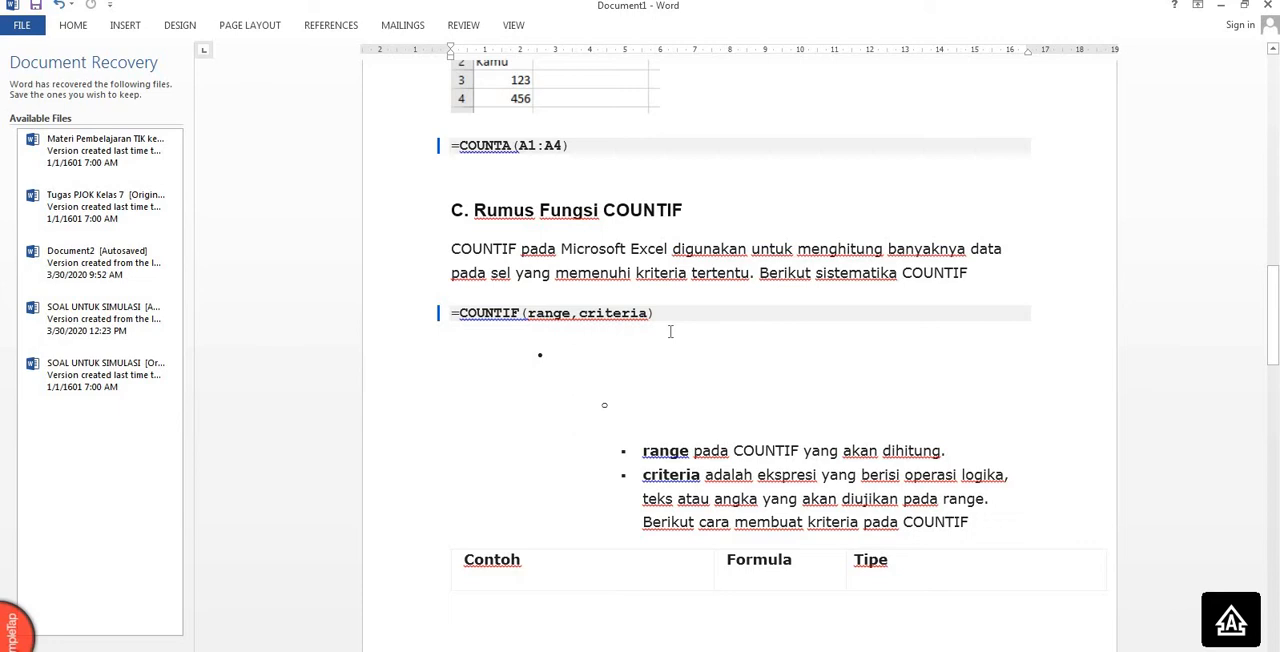
drag(1276, 274, 1277, 409)
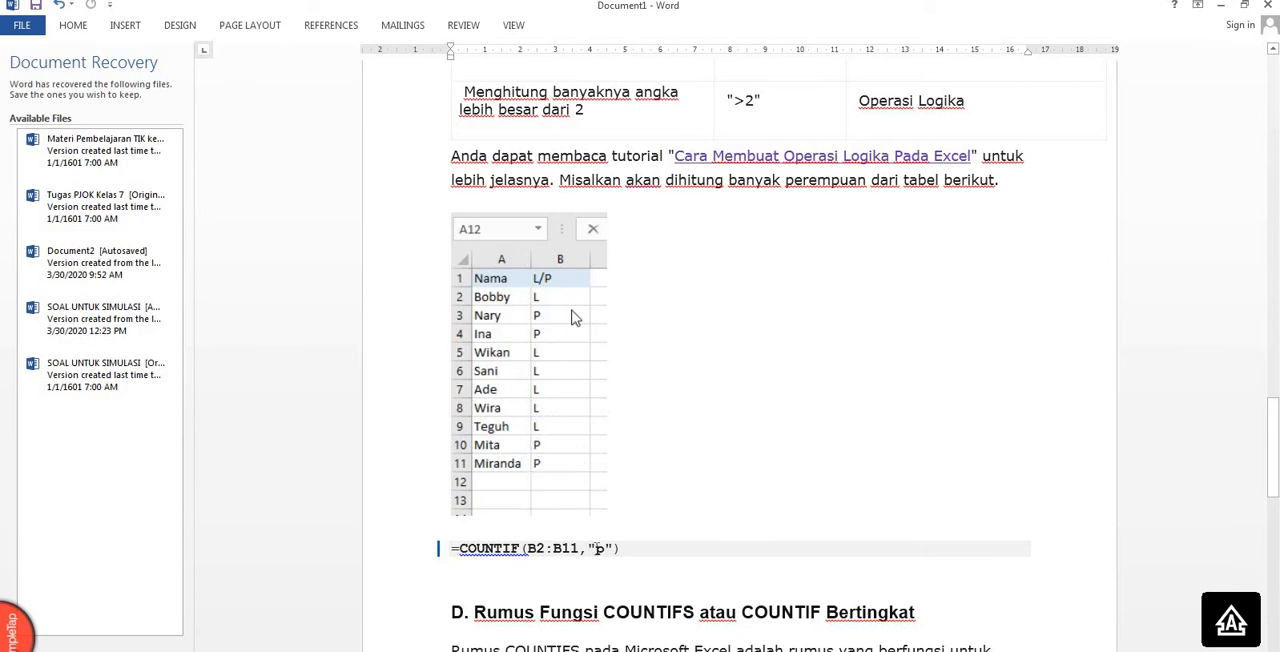
drag(596, 548, 607, 549)
text(p)
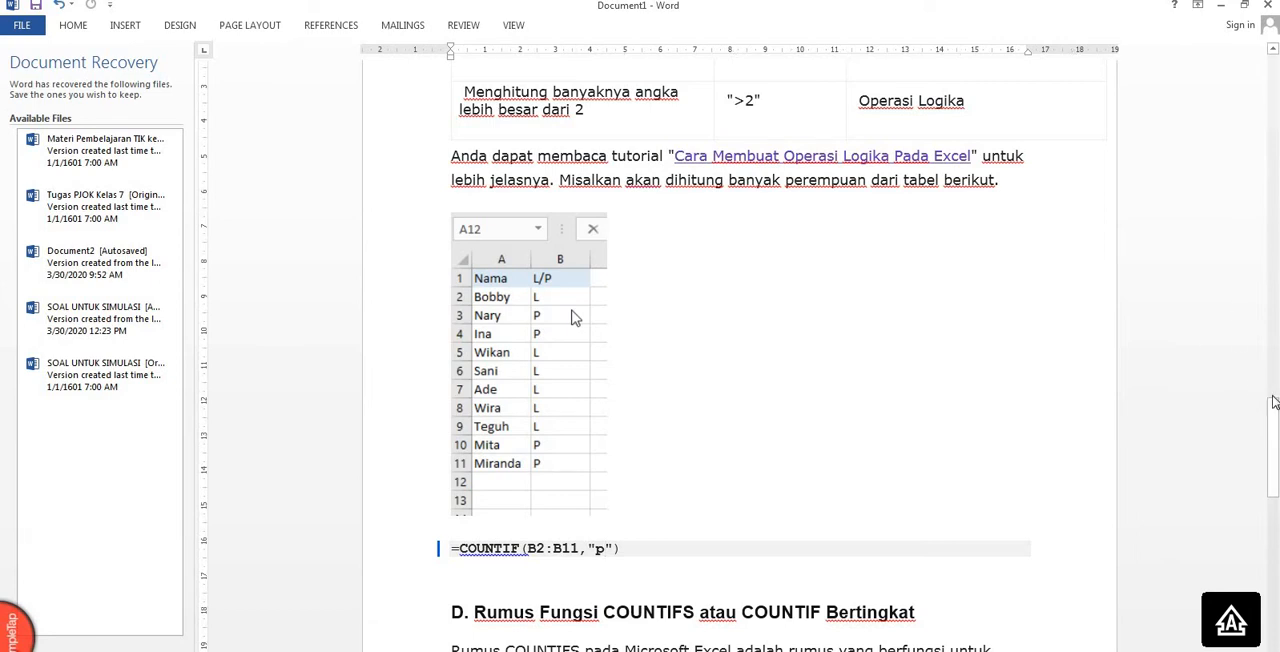
drag(1274, 440, 1277, 458)
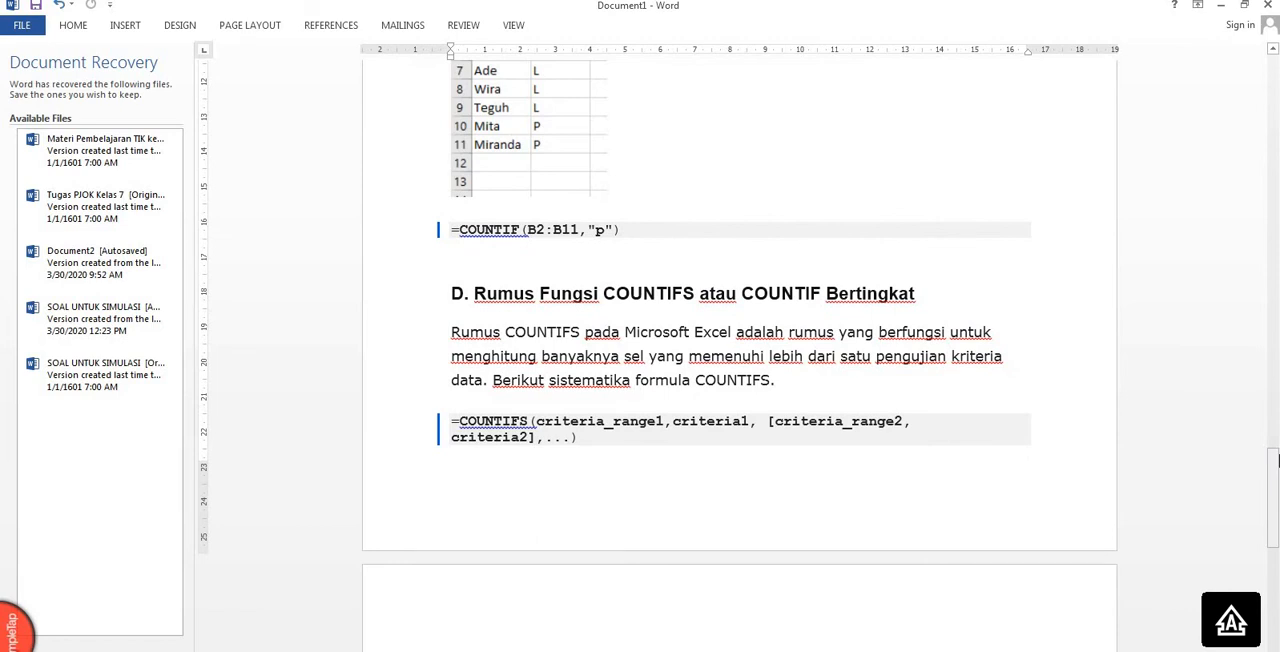
drag(1276, 467, 1275, 580)
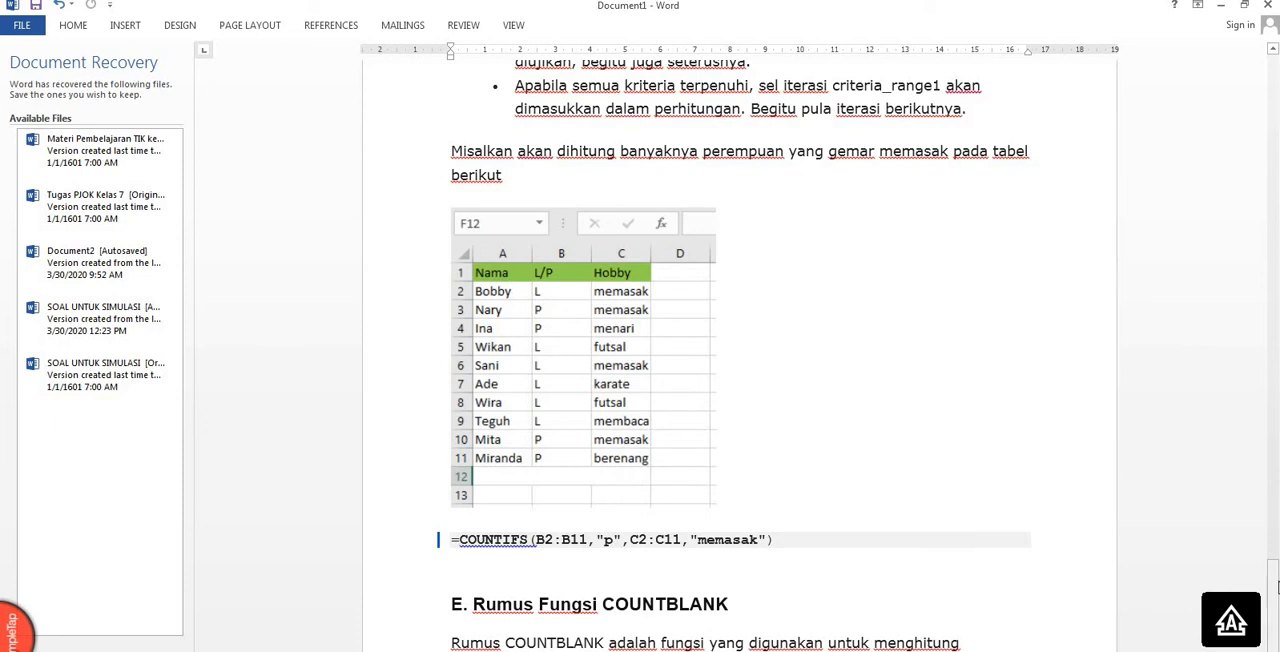
drag(1276, 588, 1276, 594)
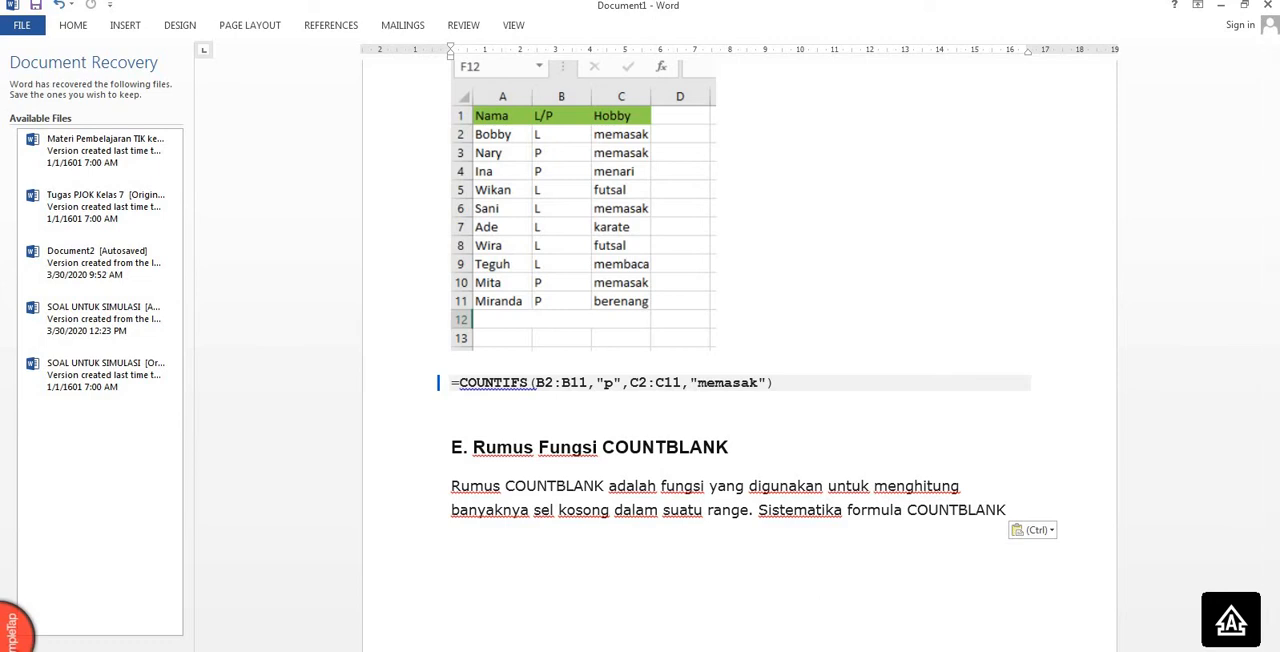
Switch to the Excel workbook and enter 123 in cell A1 and 112 in cell A2.
click(430, 610)
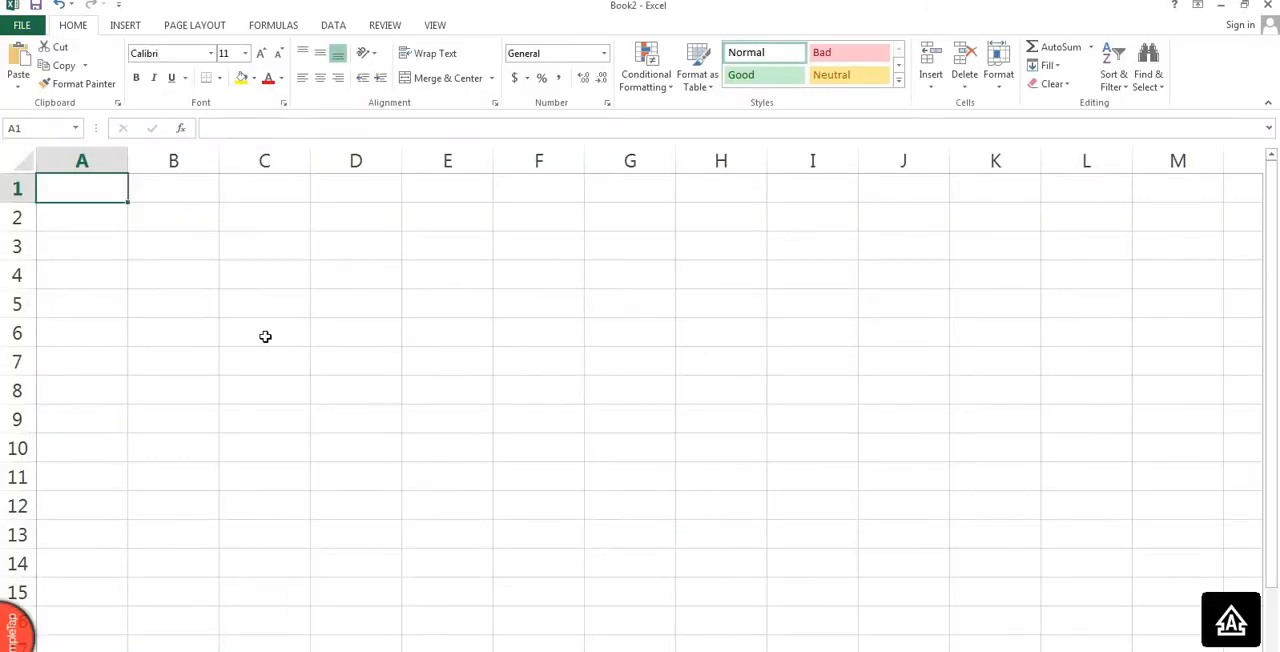
text(1)
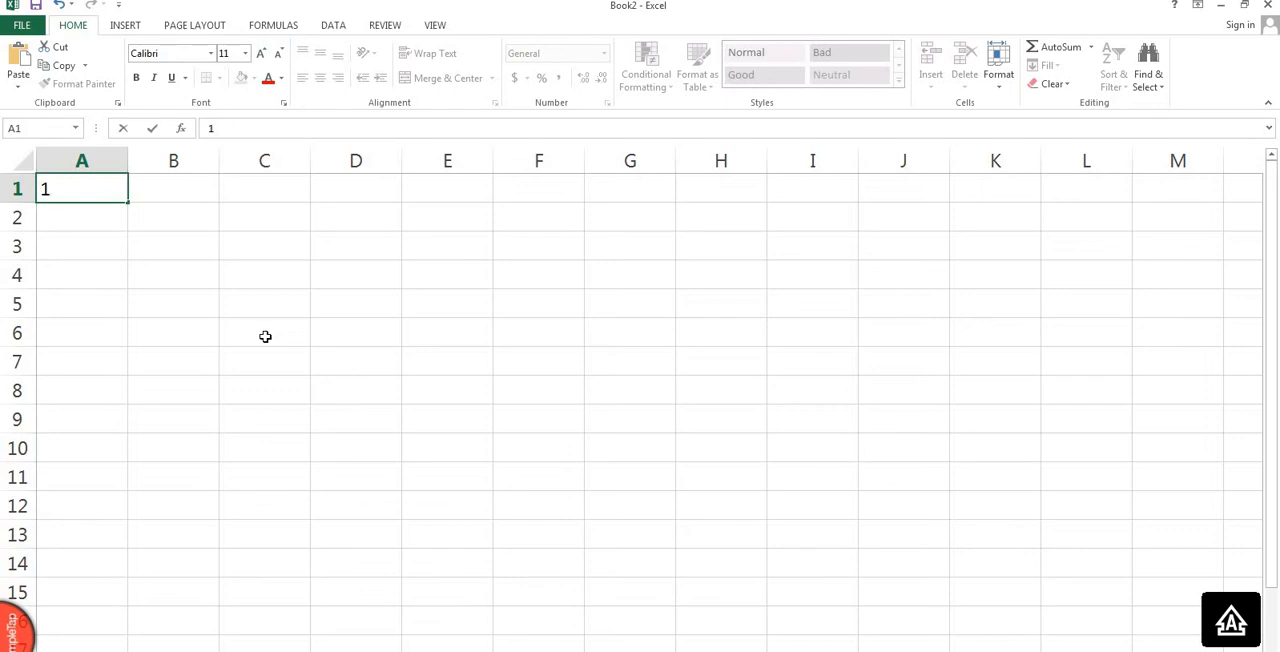
text(23)
key(Return)
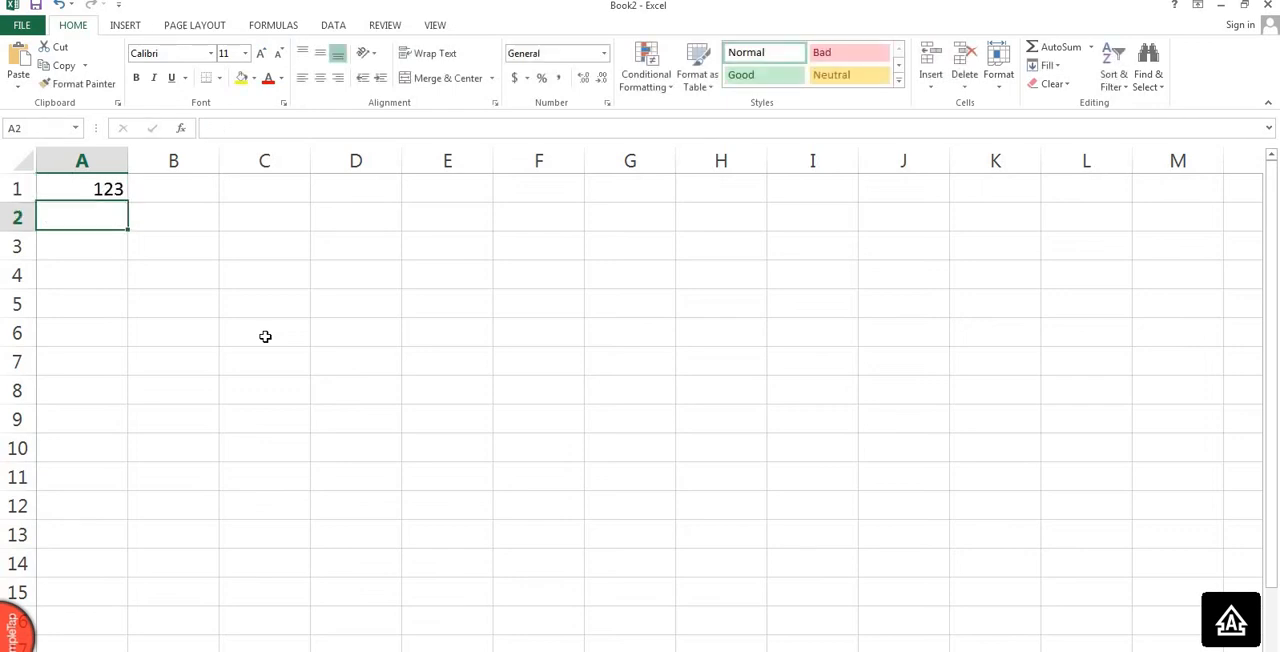
text(112)
key(Return)
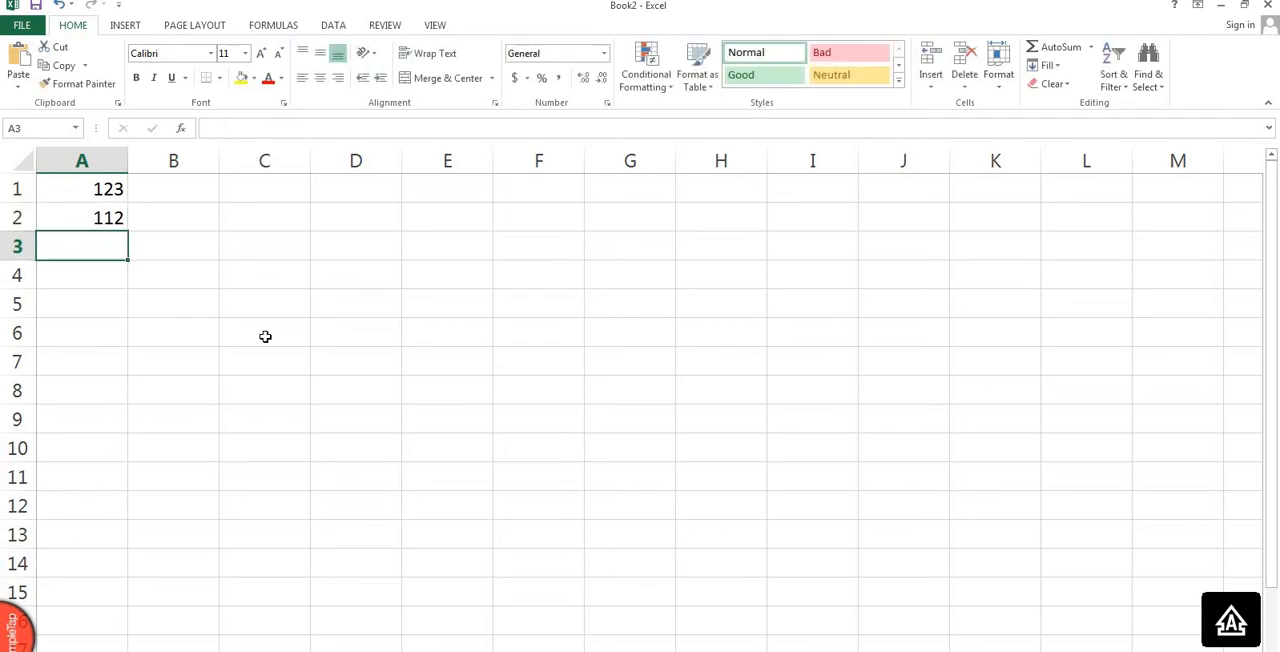
Leave A3 blank and enter 118, 190 and 299 in cells A4 to A6.
key(Return)
text(118)
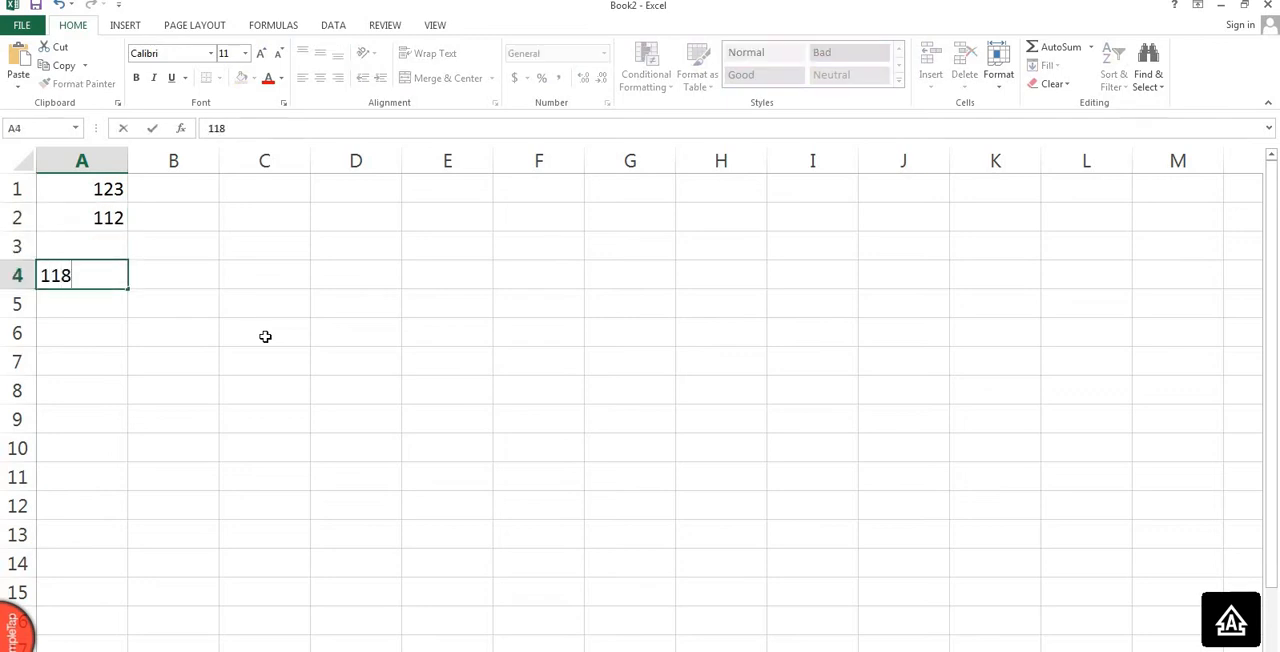
key(Return)
text(19)
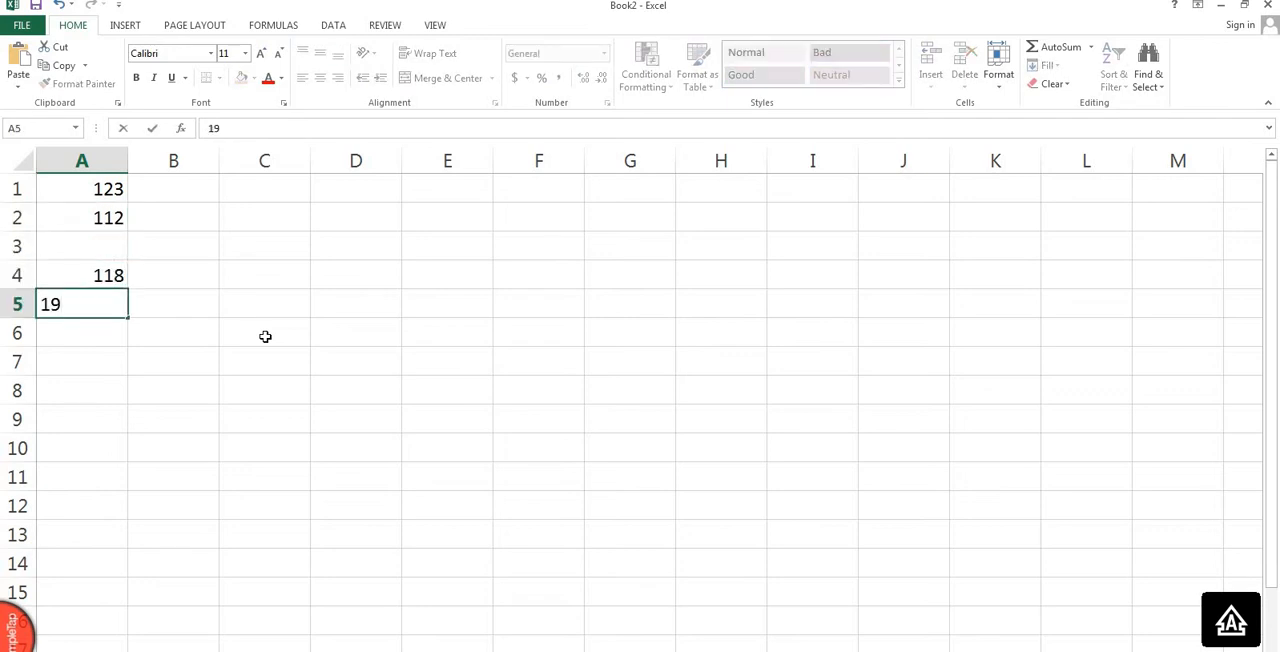
text(0)
key(Return)
text(299)
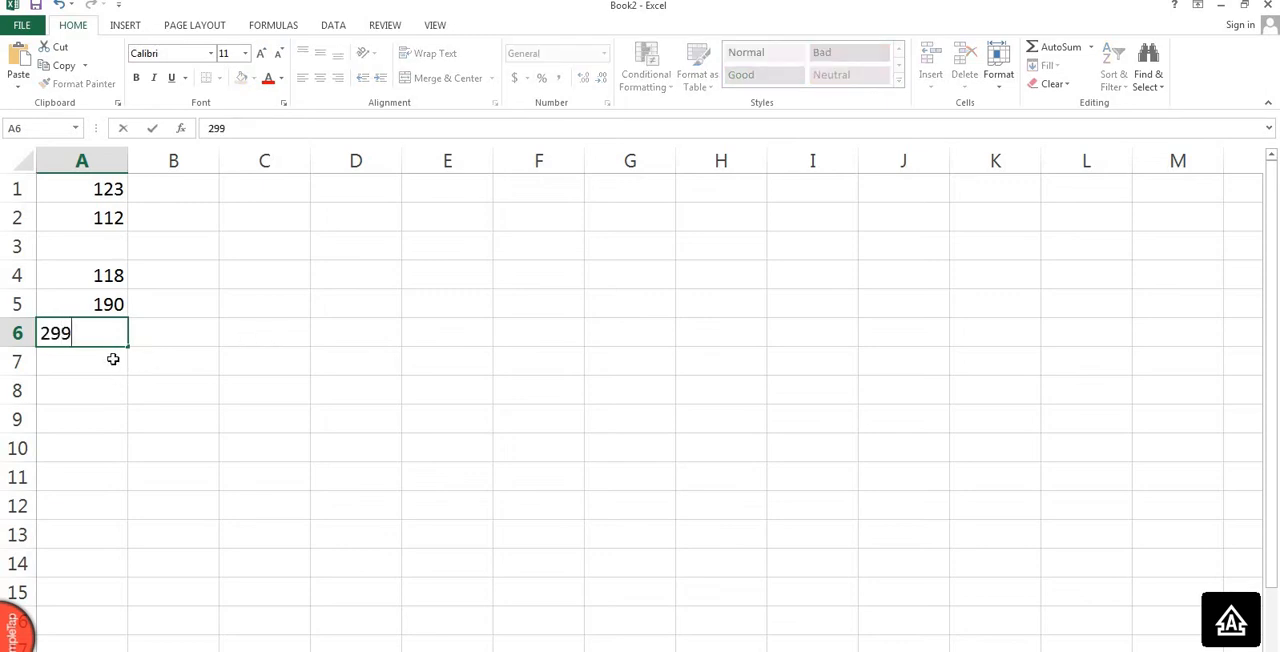
key(Return)
Enter the formula =COUNT(A1:A6) in cell A8 and select that cell to review it.
click(112, 389)
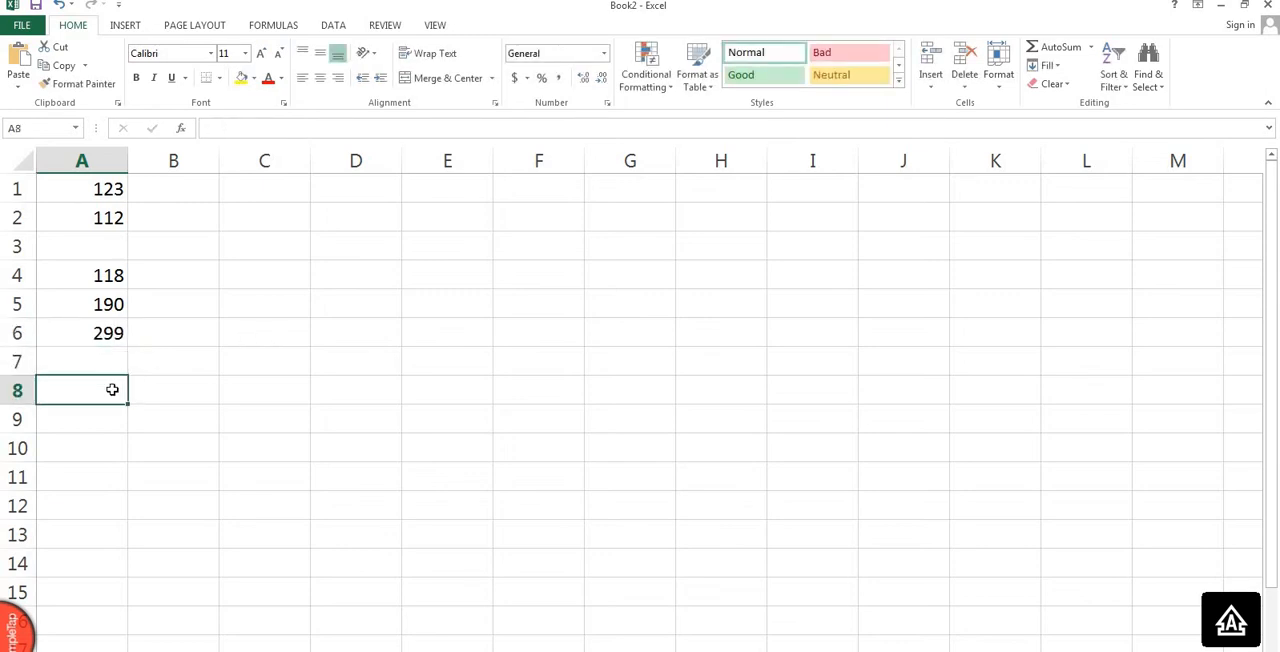
text(=)
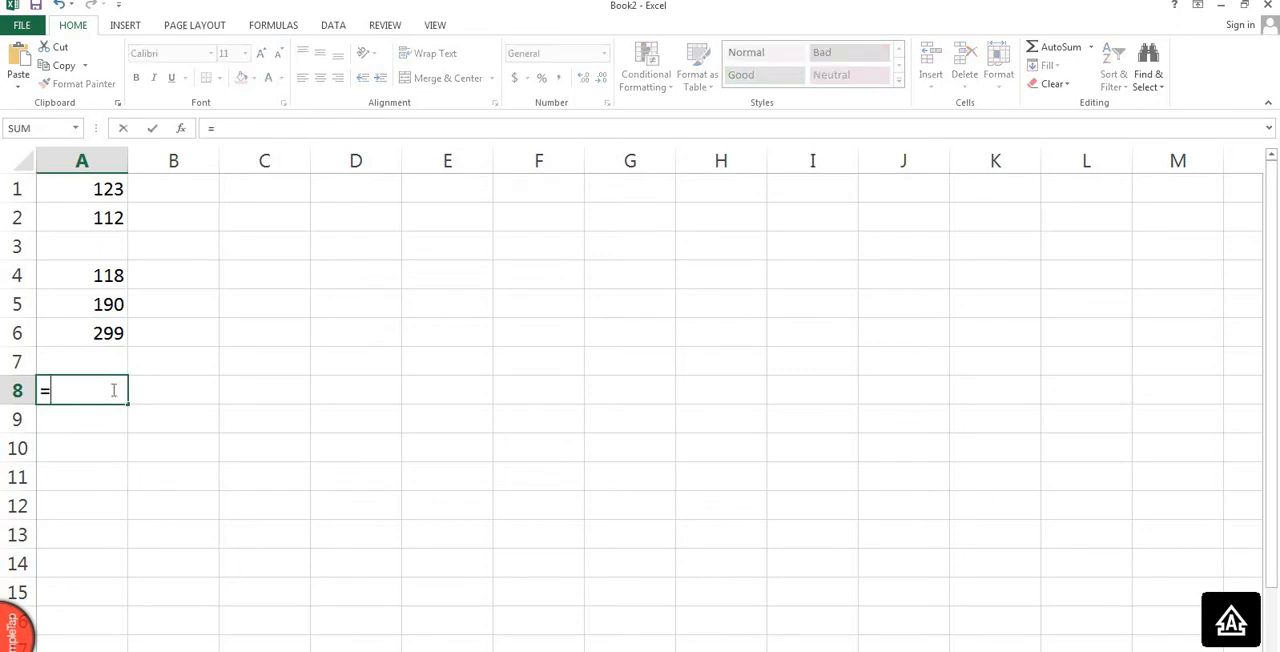
text(COUN)
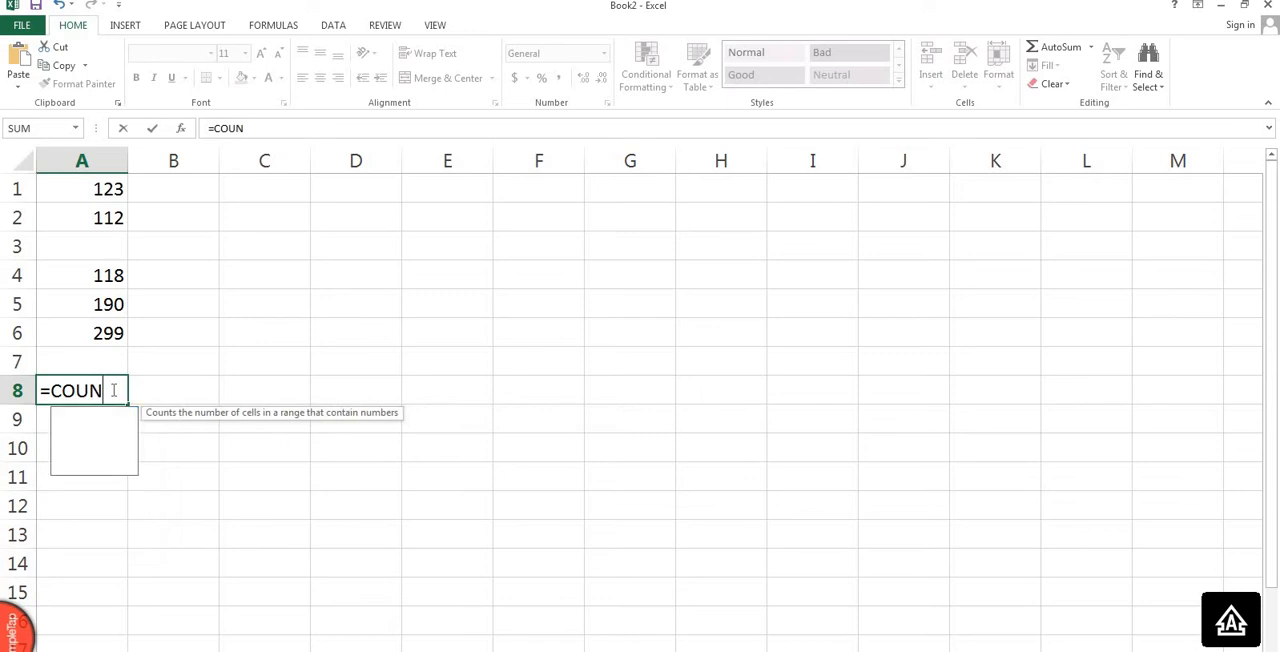
text(T()
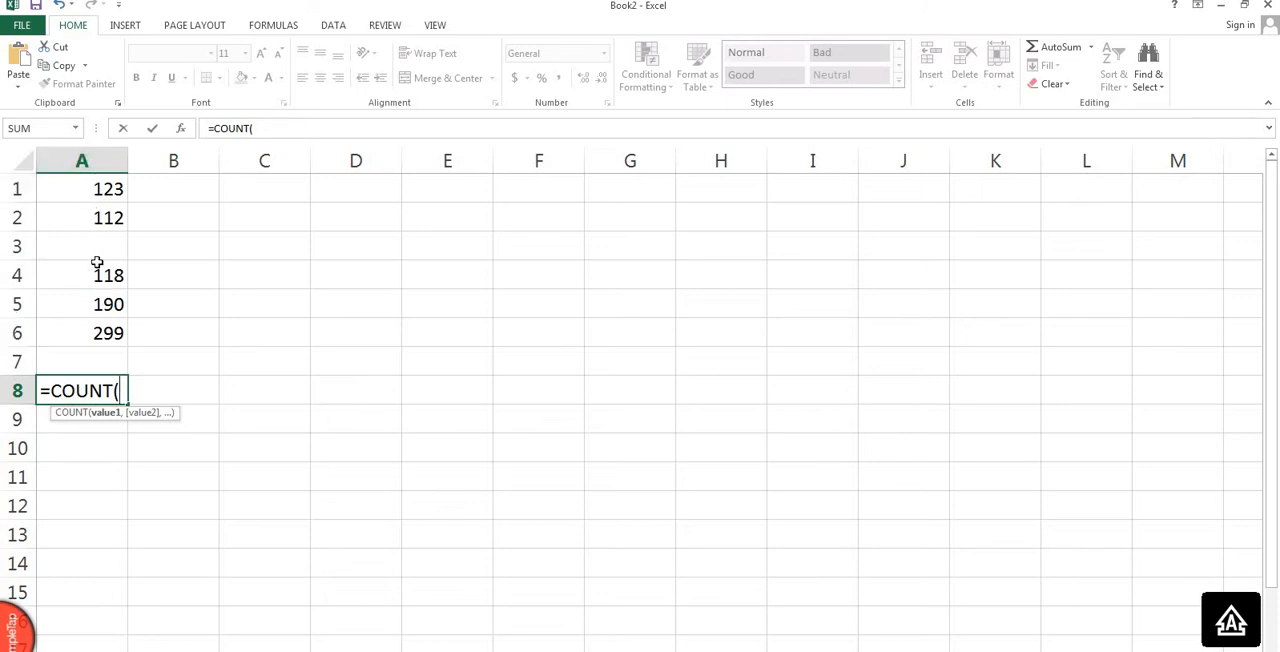
drag(100, 190, 93, 341)
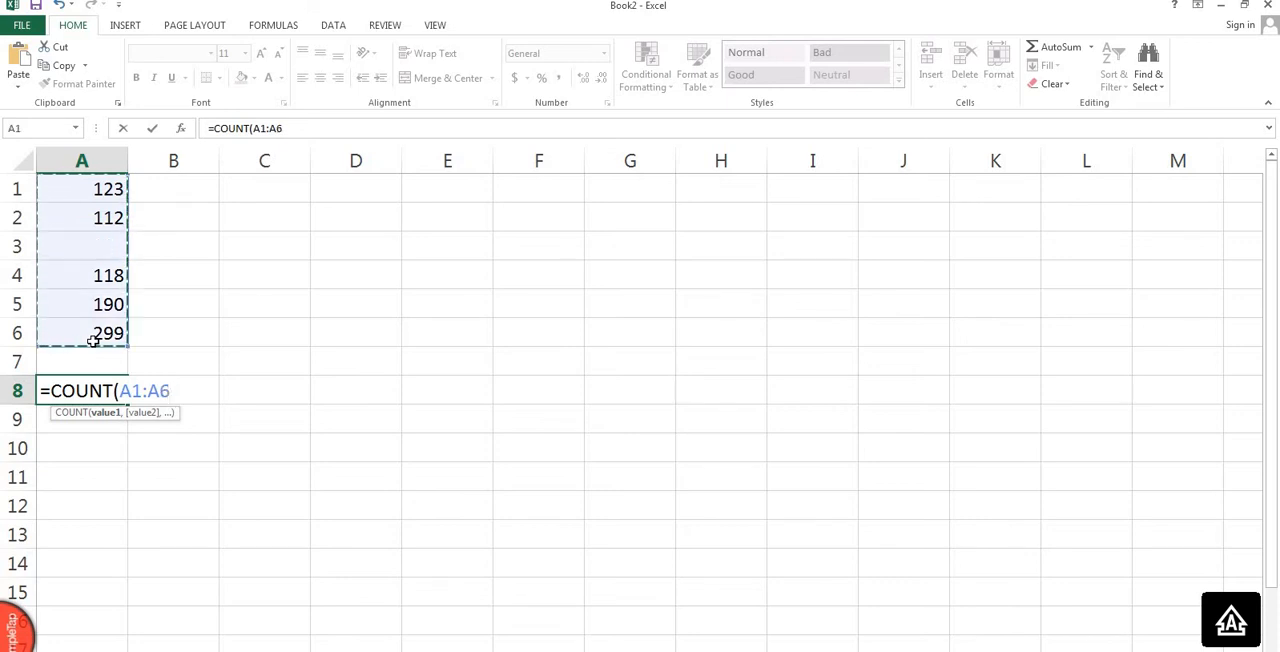
text())
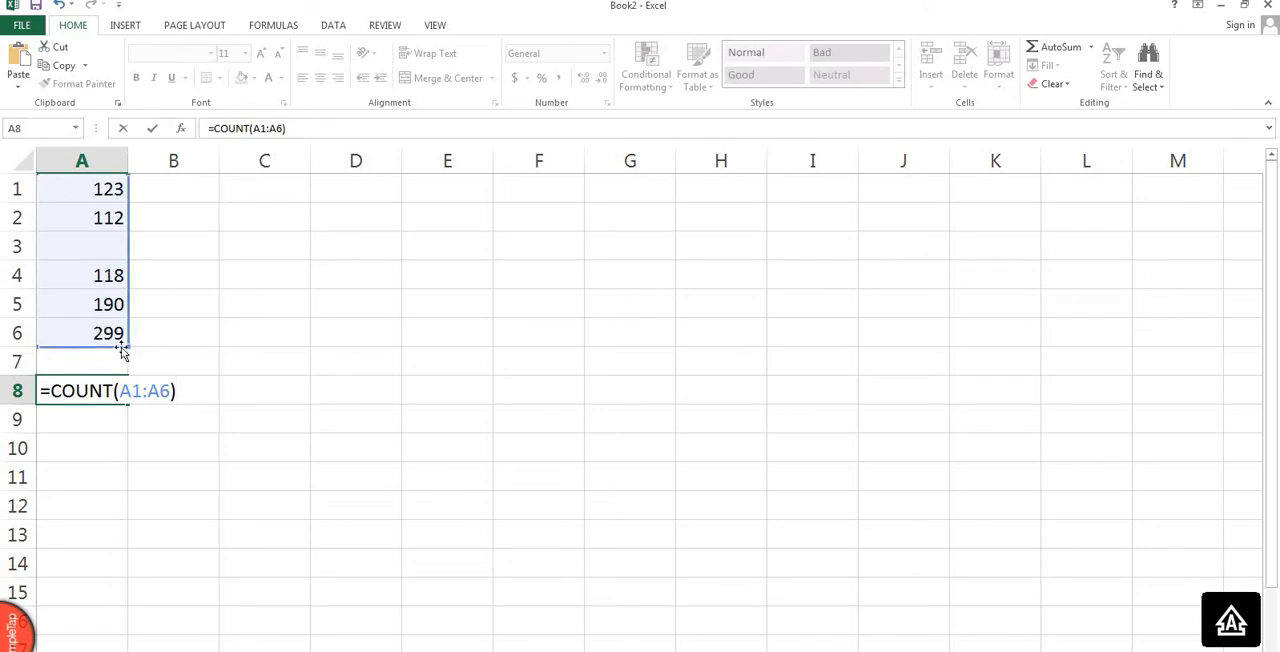
key(Return)
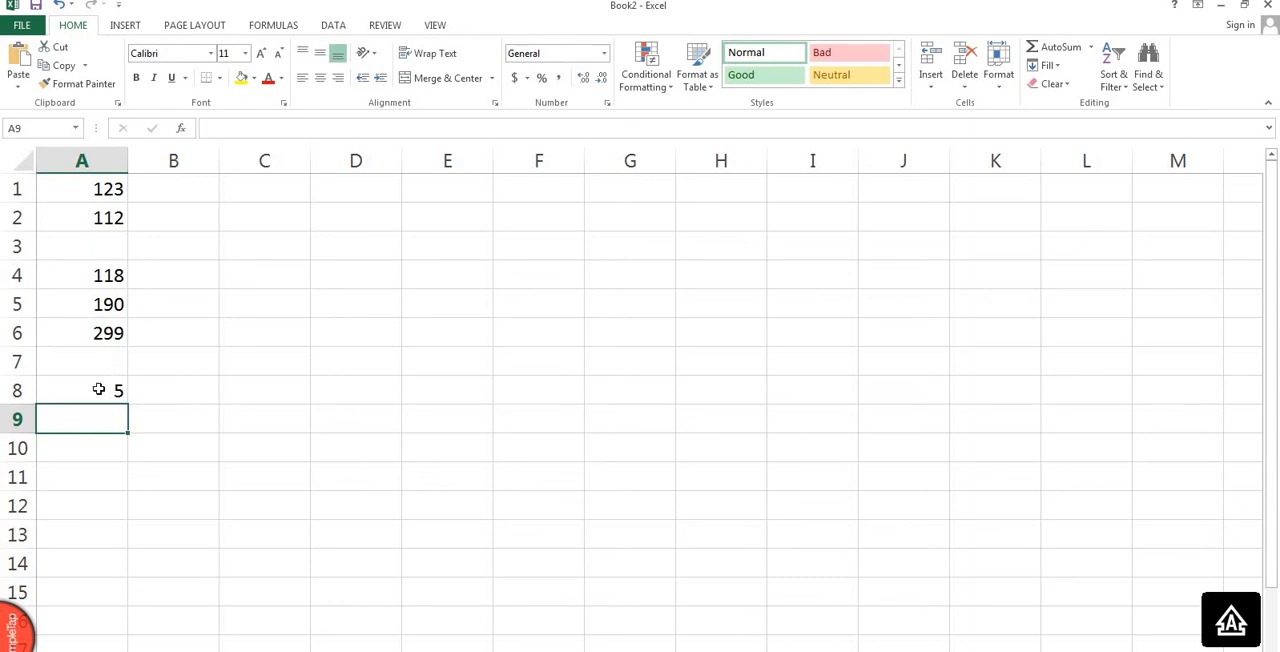
click(99, 389)
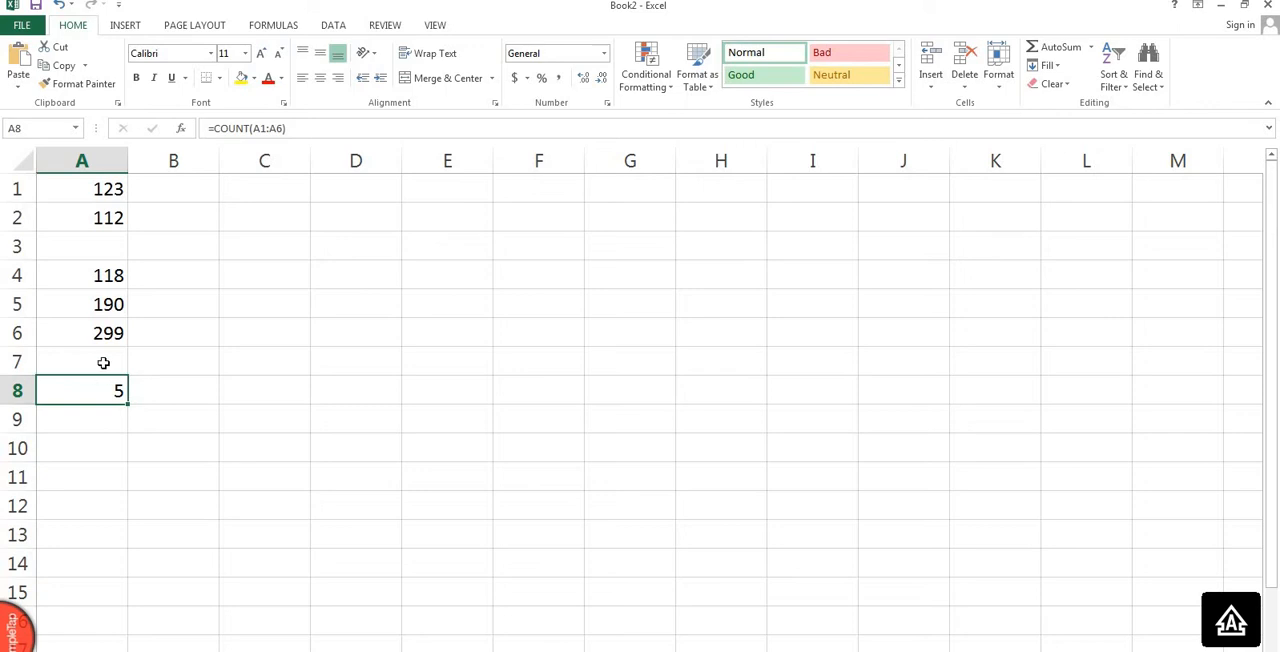
Enter 80 in cell A7, just above the COUNT formula.
click(104, 363)
text(80)
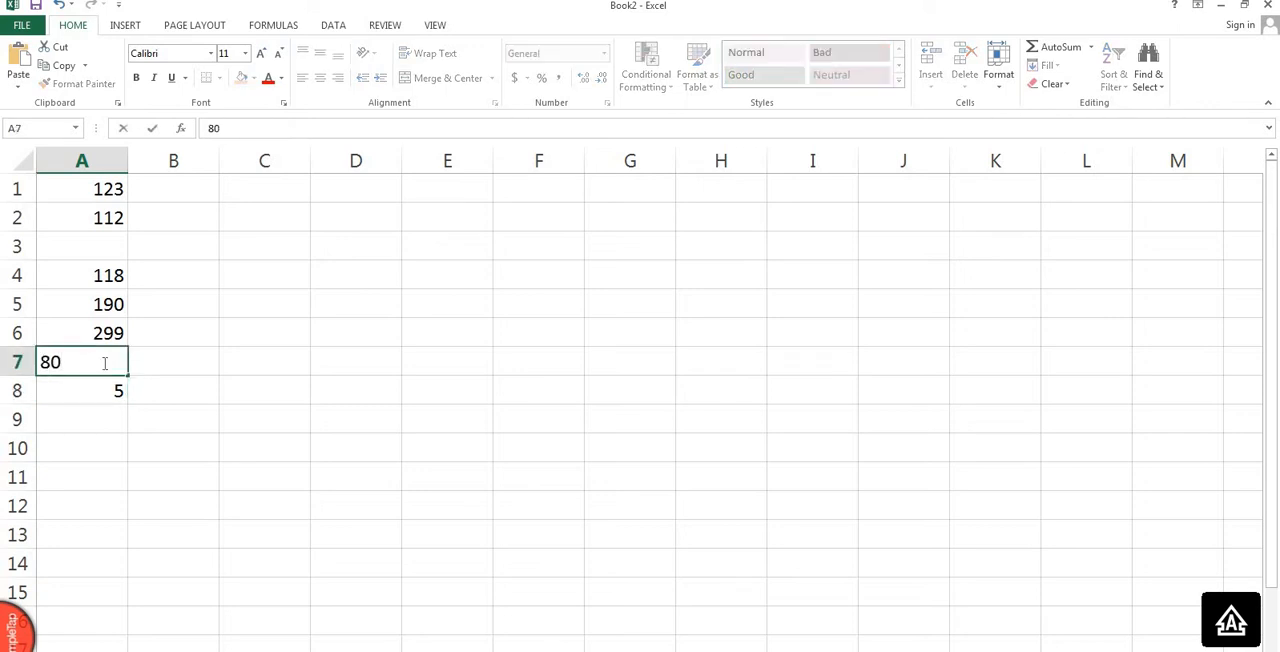
key(Return)
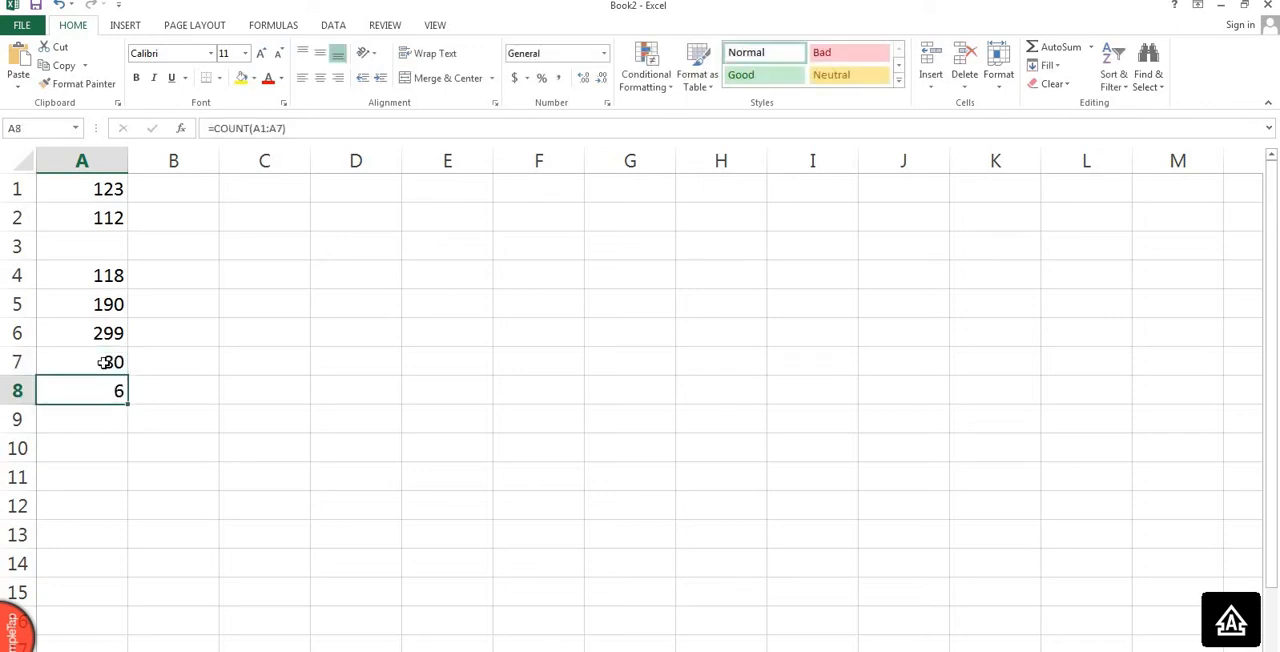
key(Down)
key(Down)
key(F2)
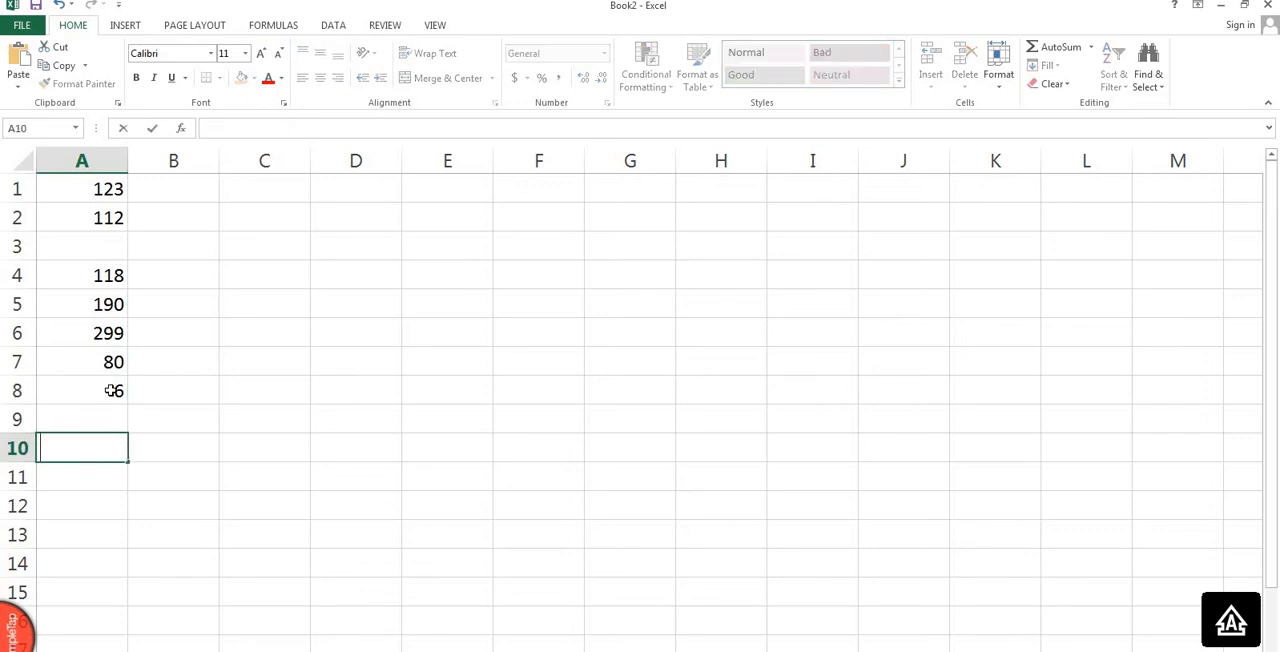
Fill the blank cell A3 with 80.
click(112, 390)
click(112, 246)
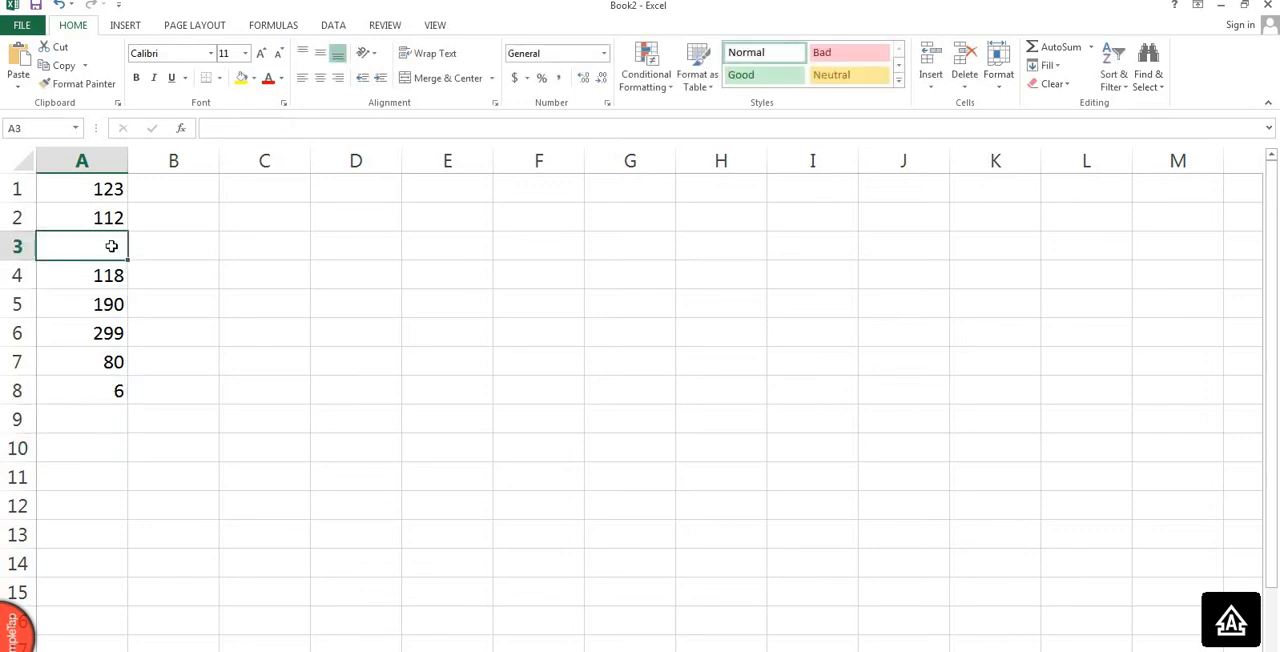
text(80)
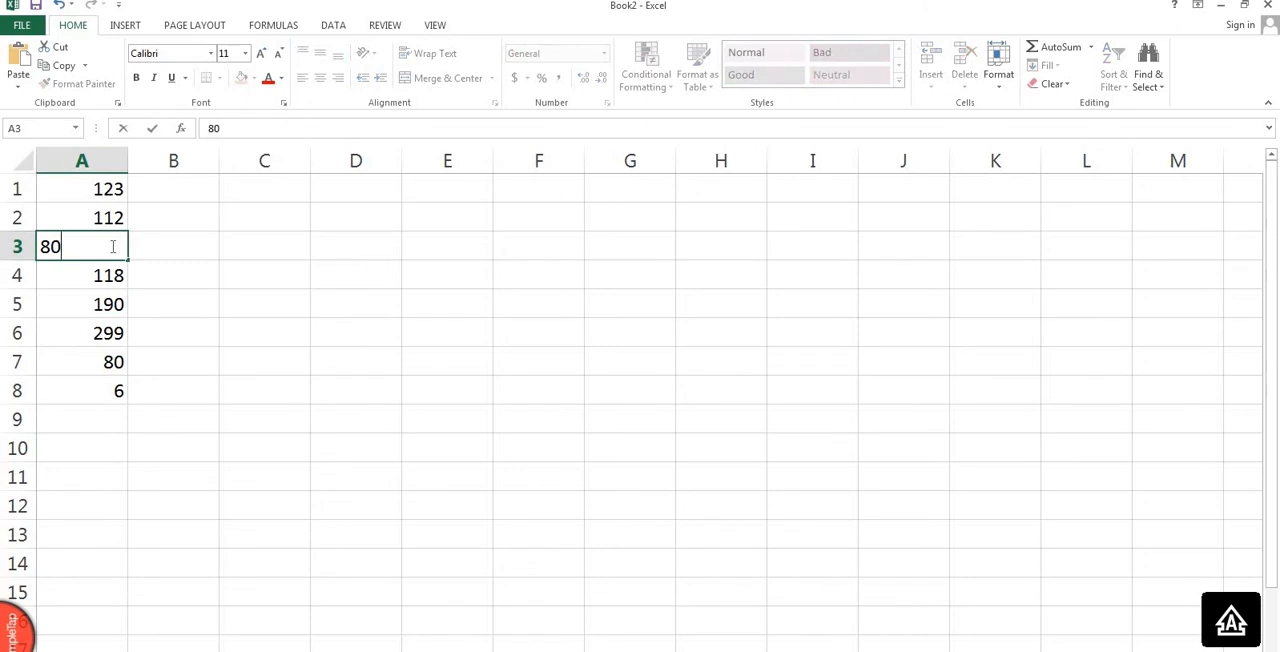
key(Return)
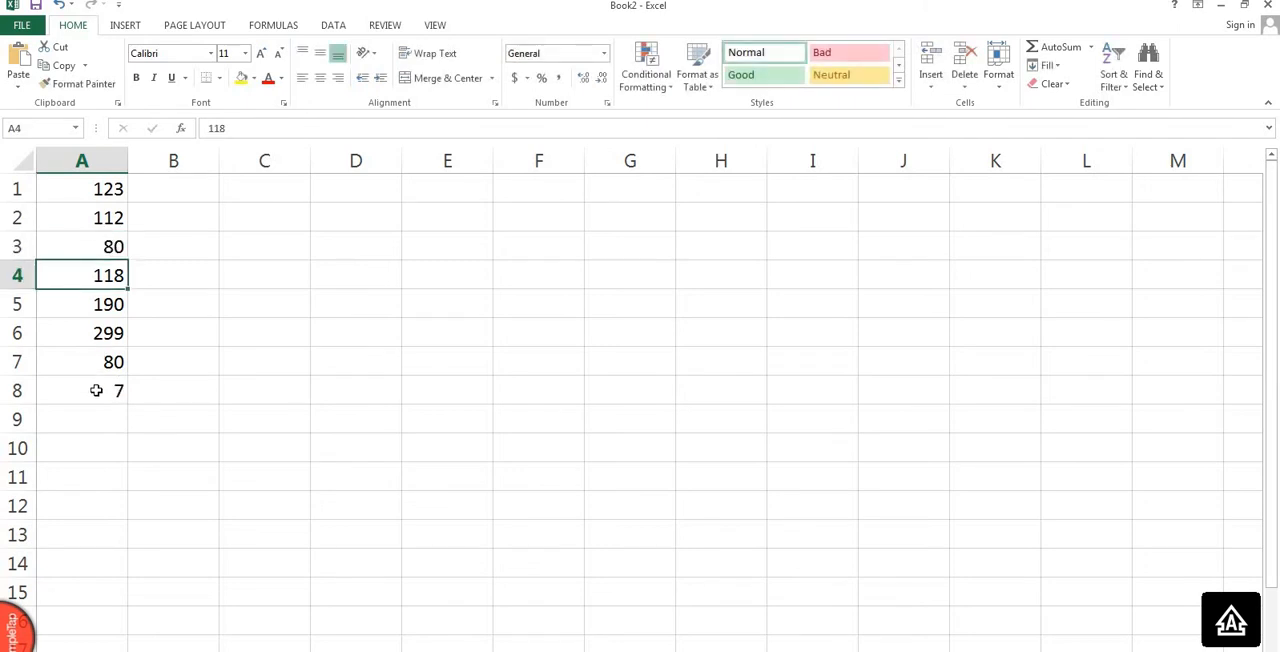
Review the counted cells and the COUNT formula in column A, and clear the contents of A1:A8.
click(94, 189)
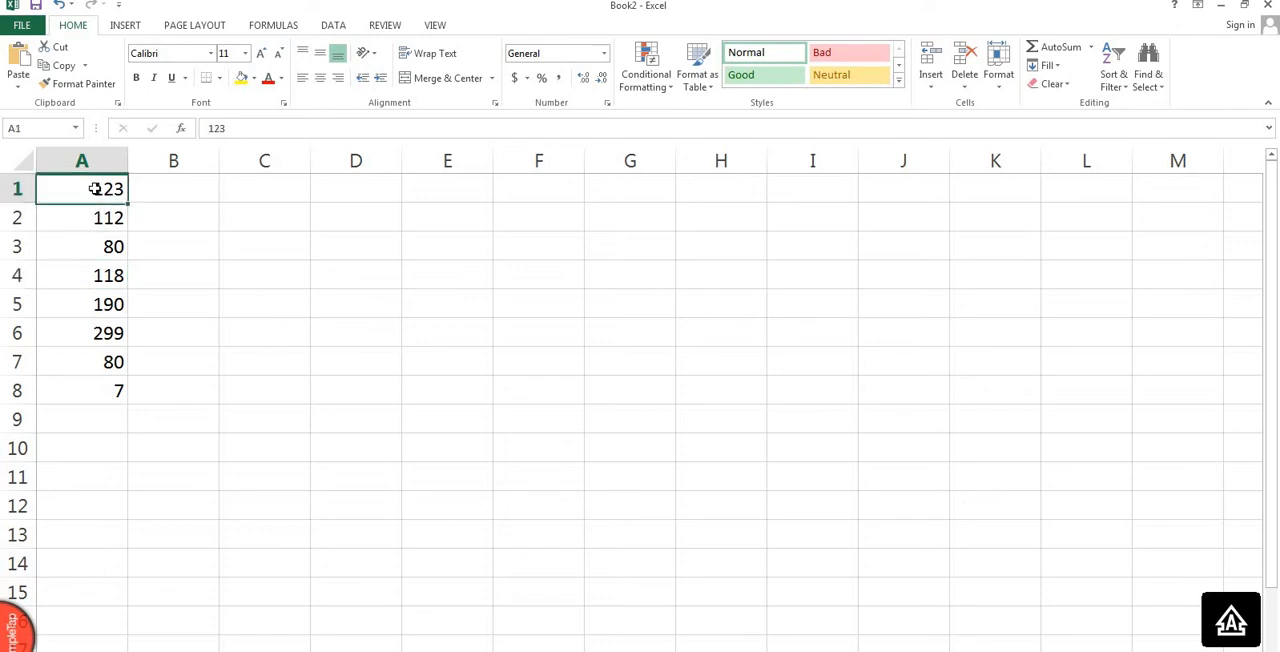
click(81, 360)
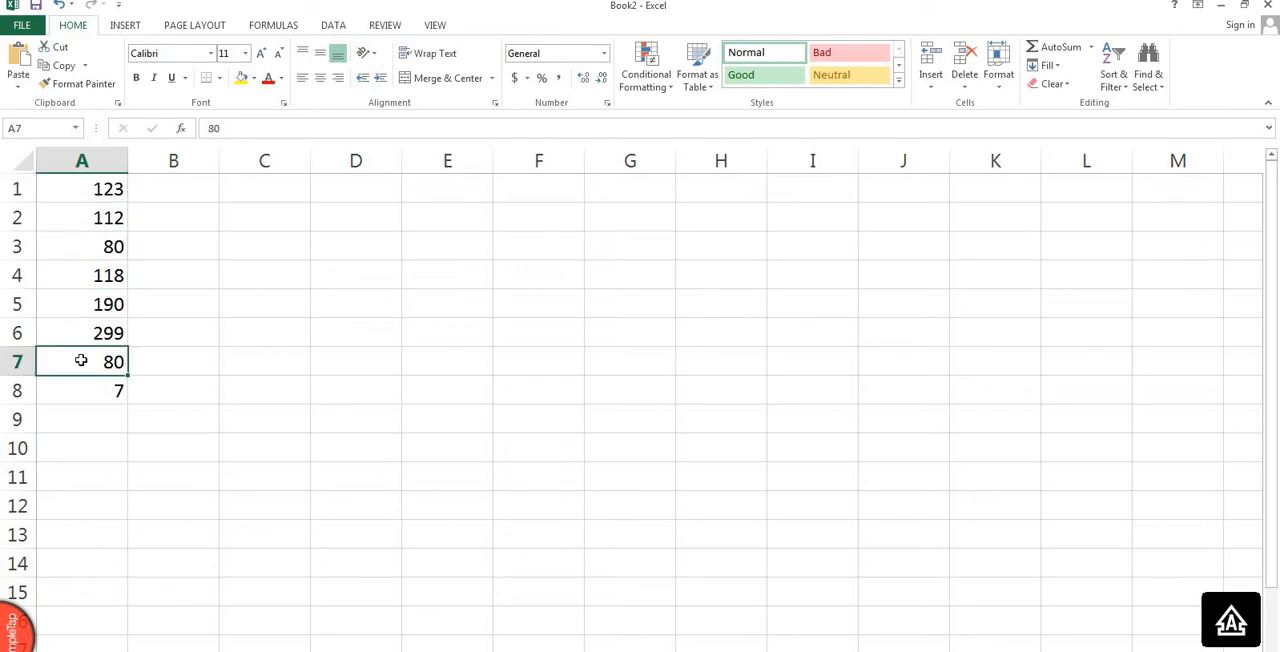
click(114, 189)
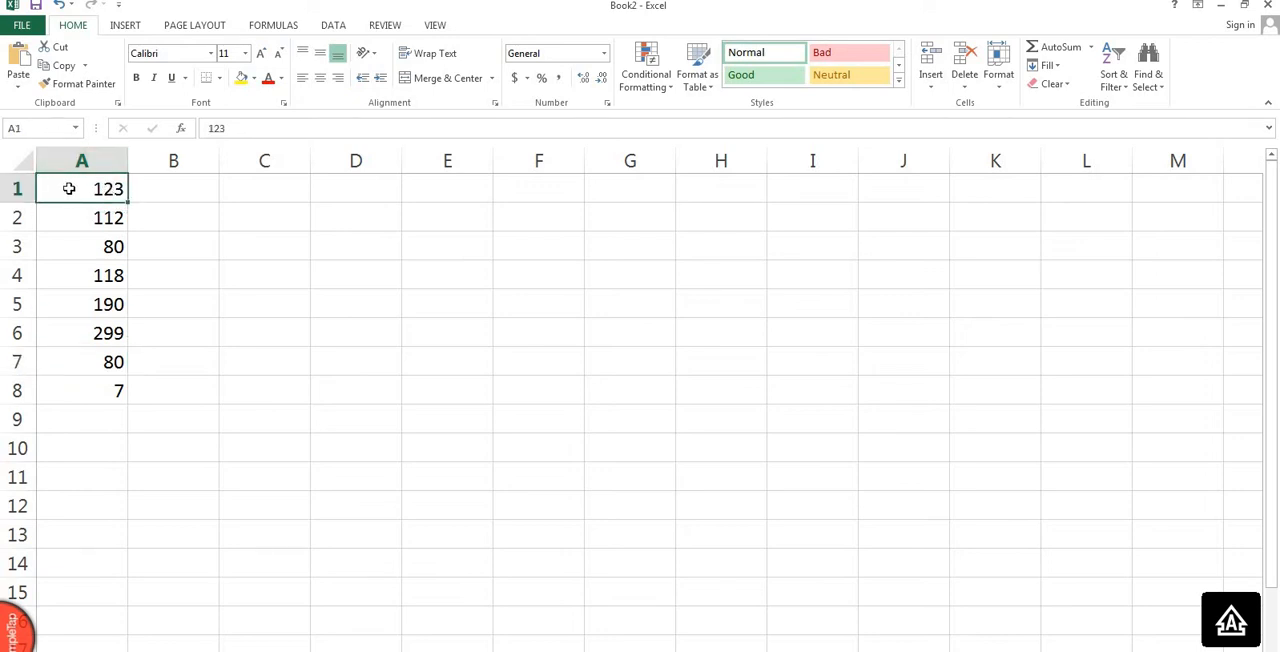
click(78, 370)
click(91, 399)
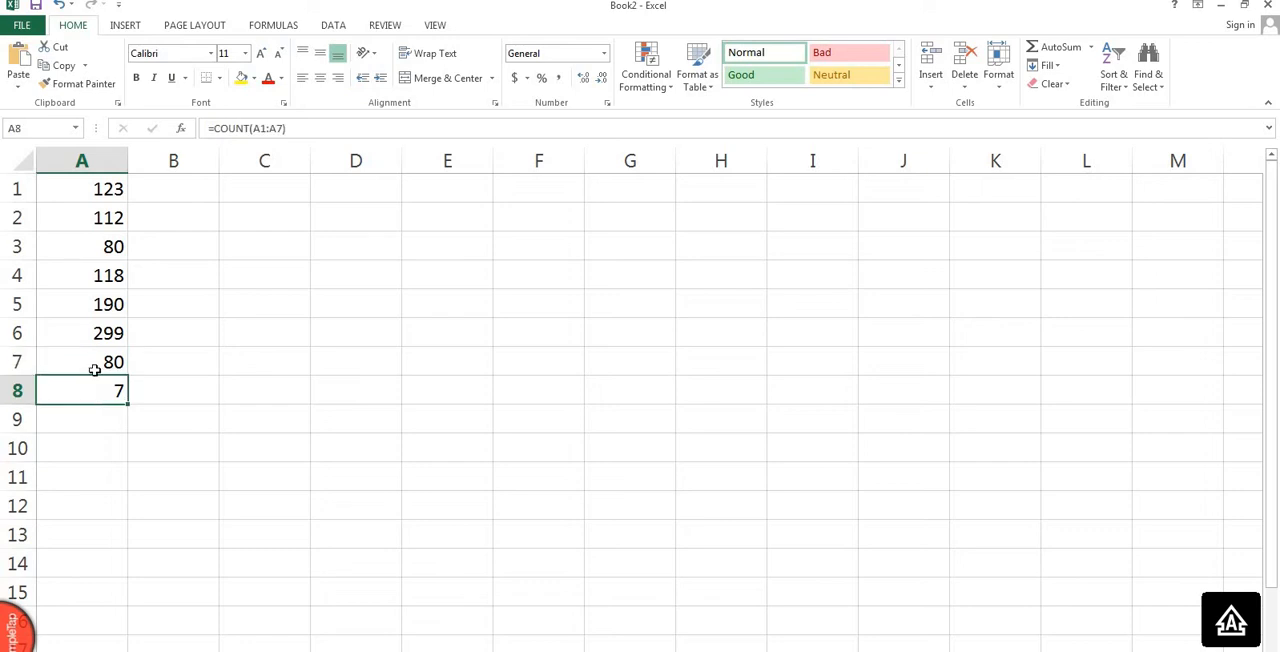
drag(103, 187, 120, 391)
key(Delete)
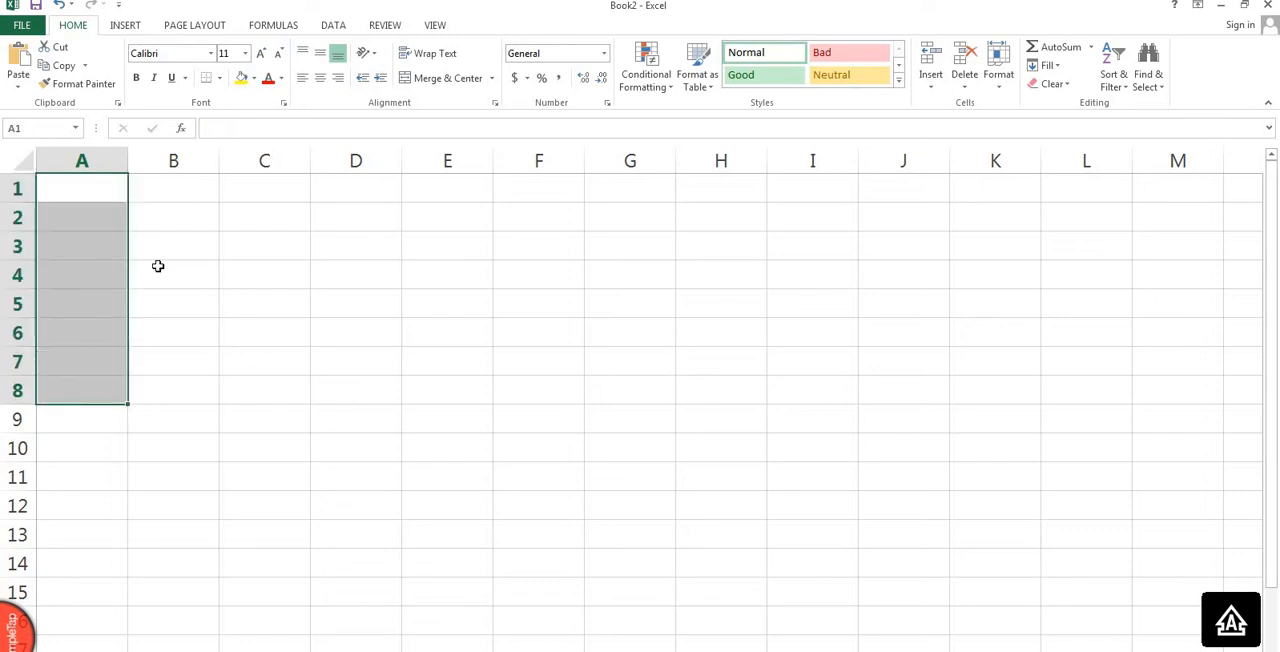
Enter 80, 60, 60, 60 and 56 in cells B2 to B6.
click(203, 224)
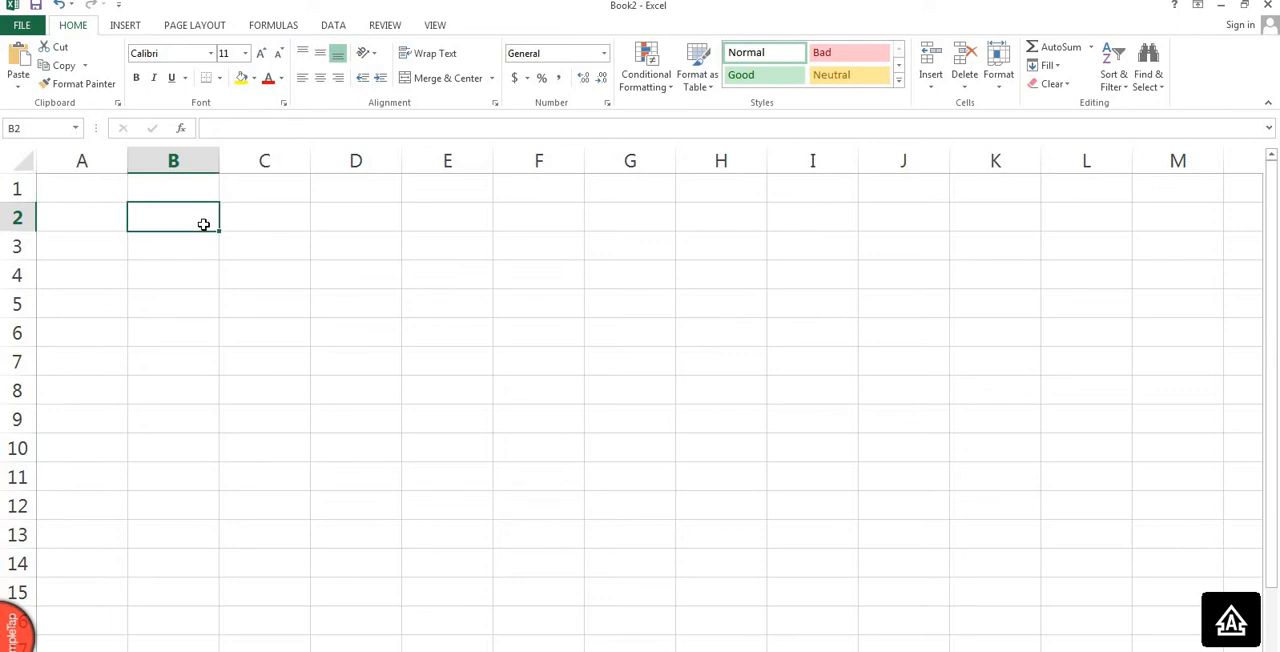
text(80)
key(Return)
text(6)
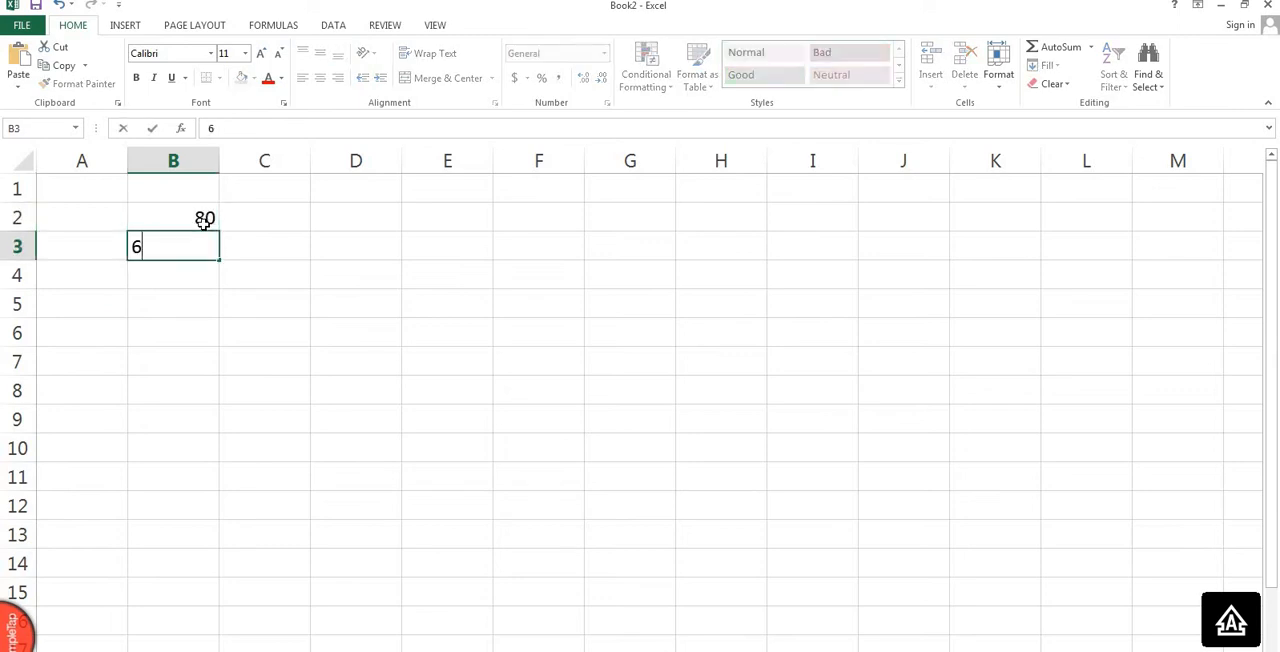
text(0)
key(Return)
text(60)
key(Return)
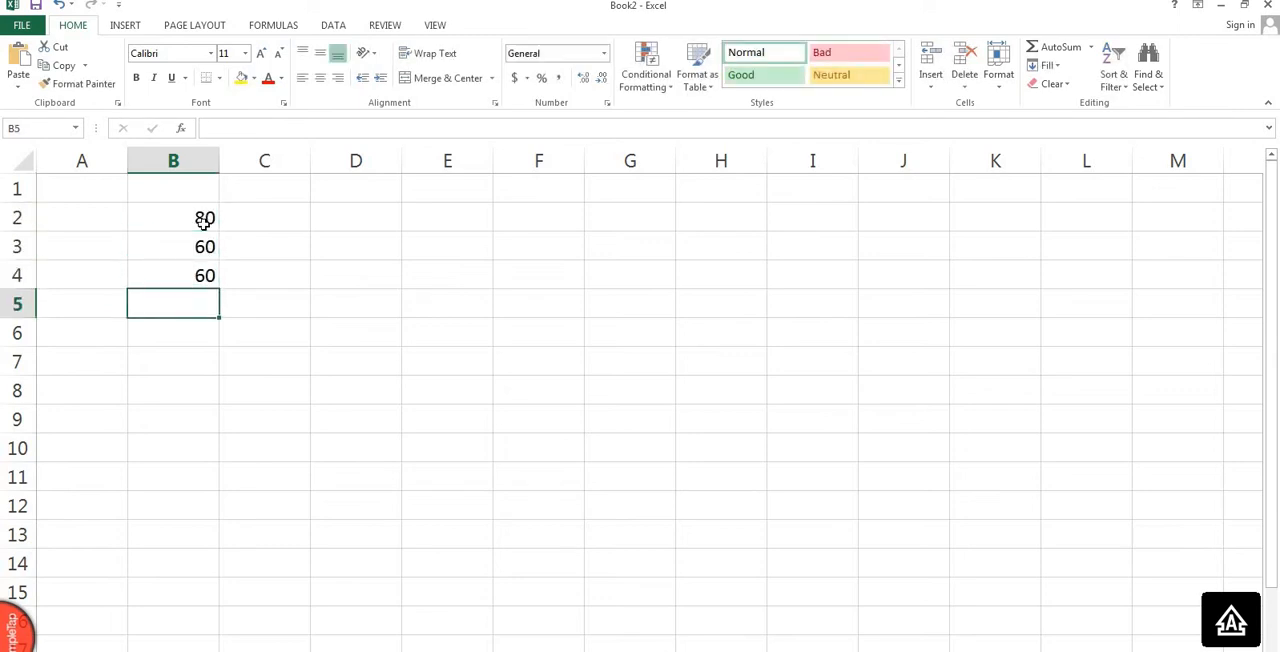
text(60)
key(Return)
text(5)
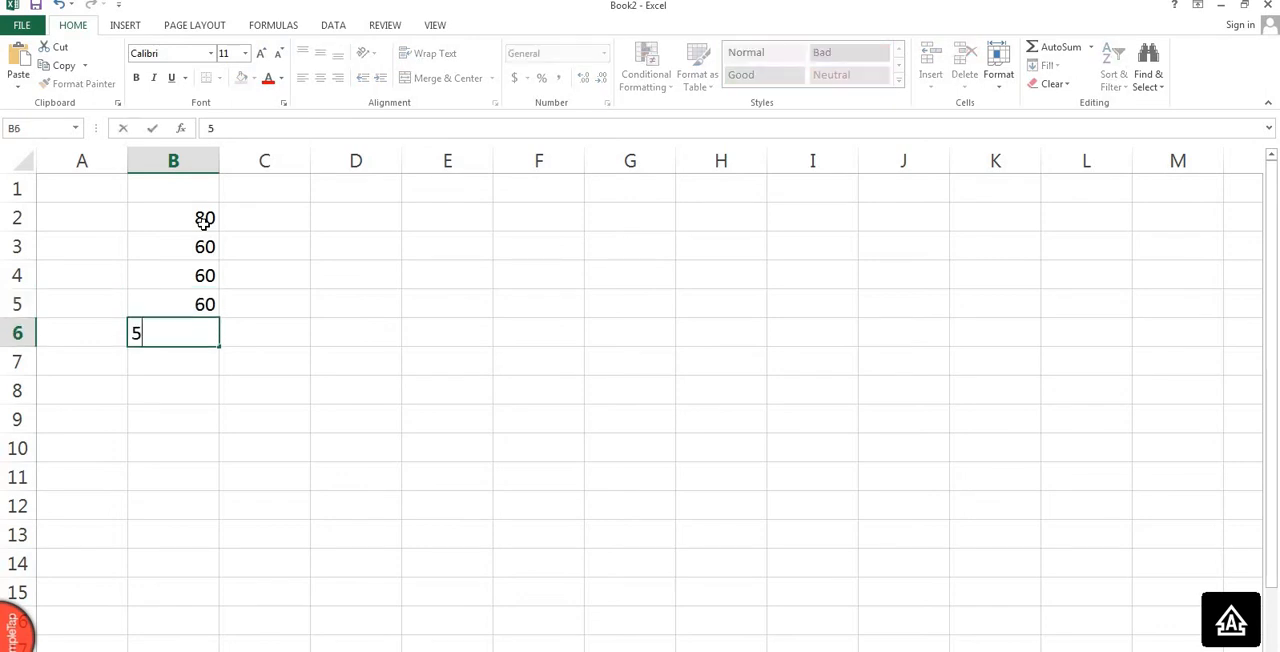
text(6)
key(Return)
Leave B7 blank and enter 54, 89 and 90 in cells B8 to B10.
key(Return)
text(54)
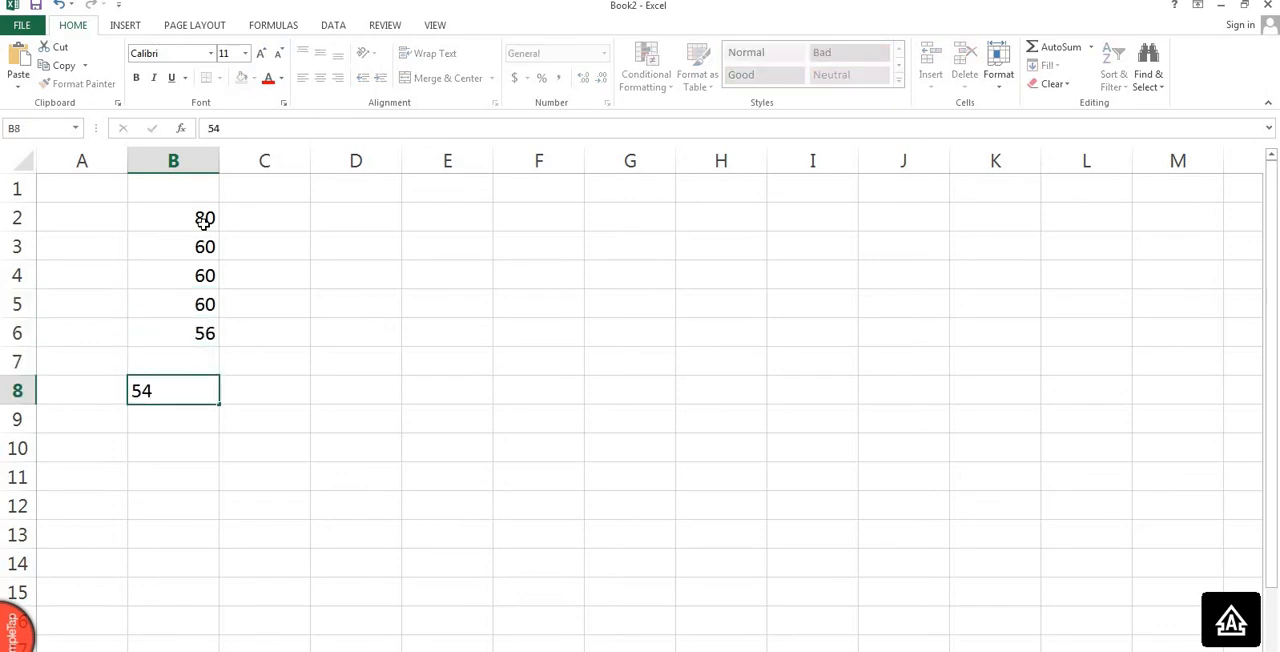
key(Return)
text(89)
key(Return)
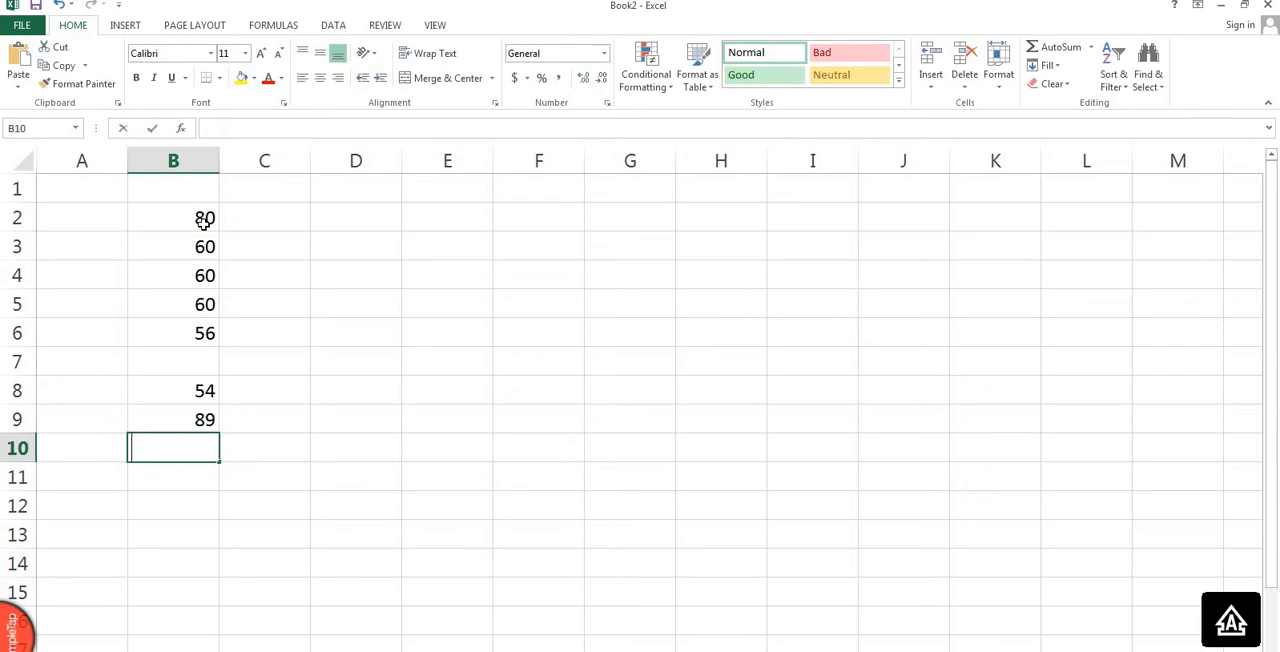
text(90)
key(Return)
key(Return)
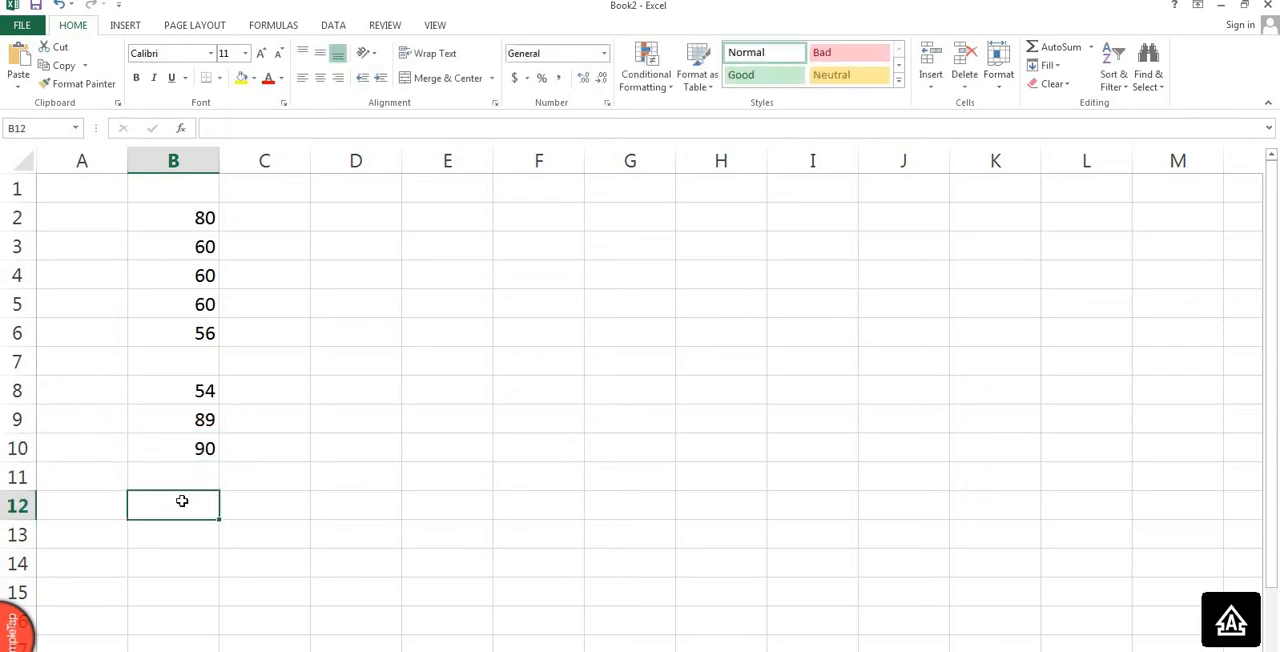
Enter the formula =COUNT(B2:B10) in cell B12.
text(=)
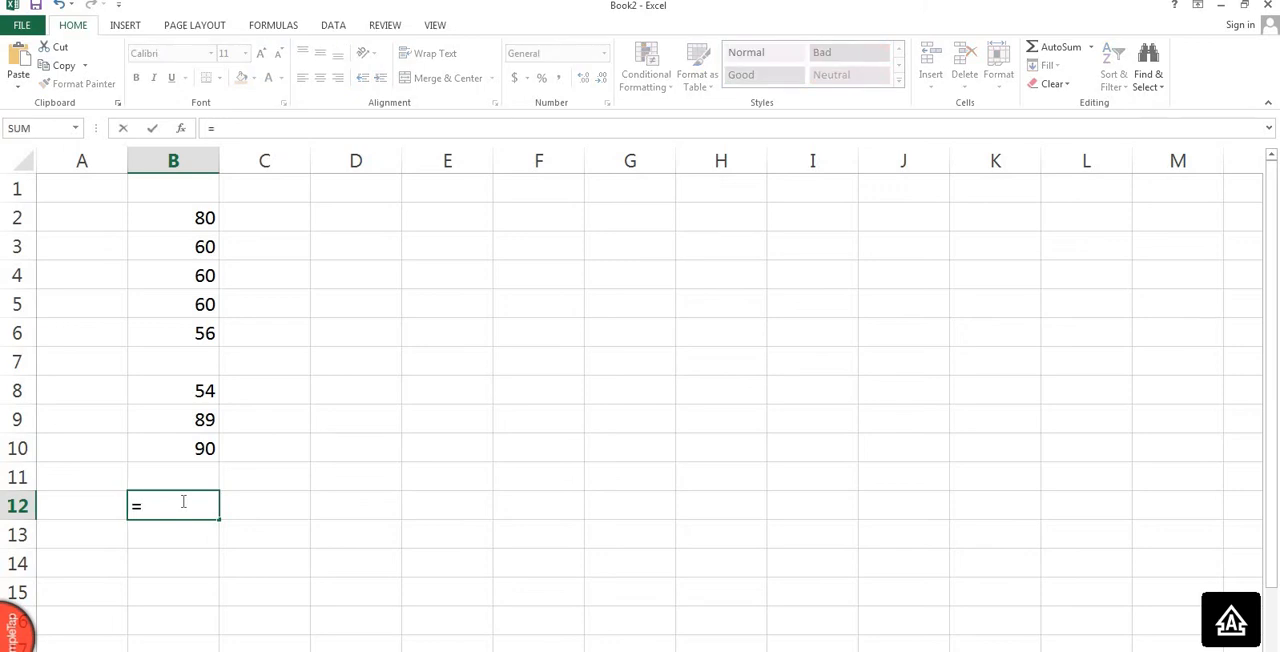
text(COUNT()
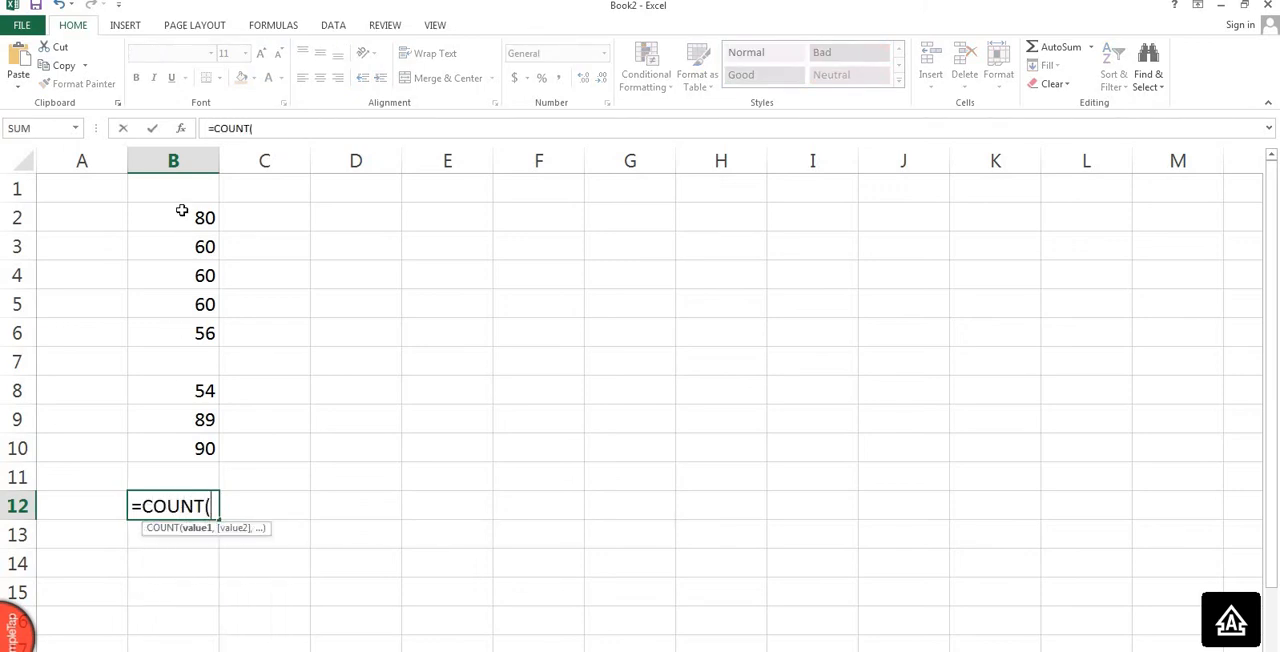
drag(180, 209, 189, 451)
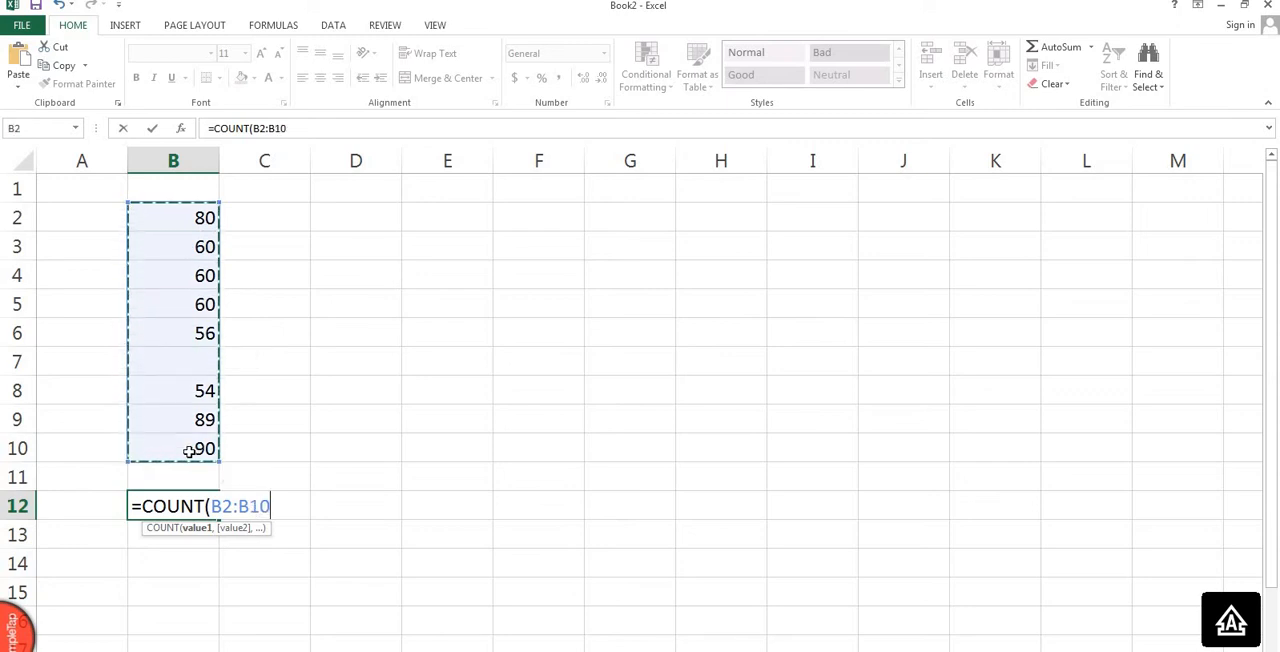
text())
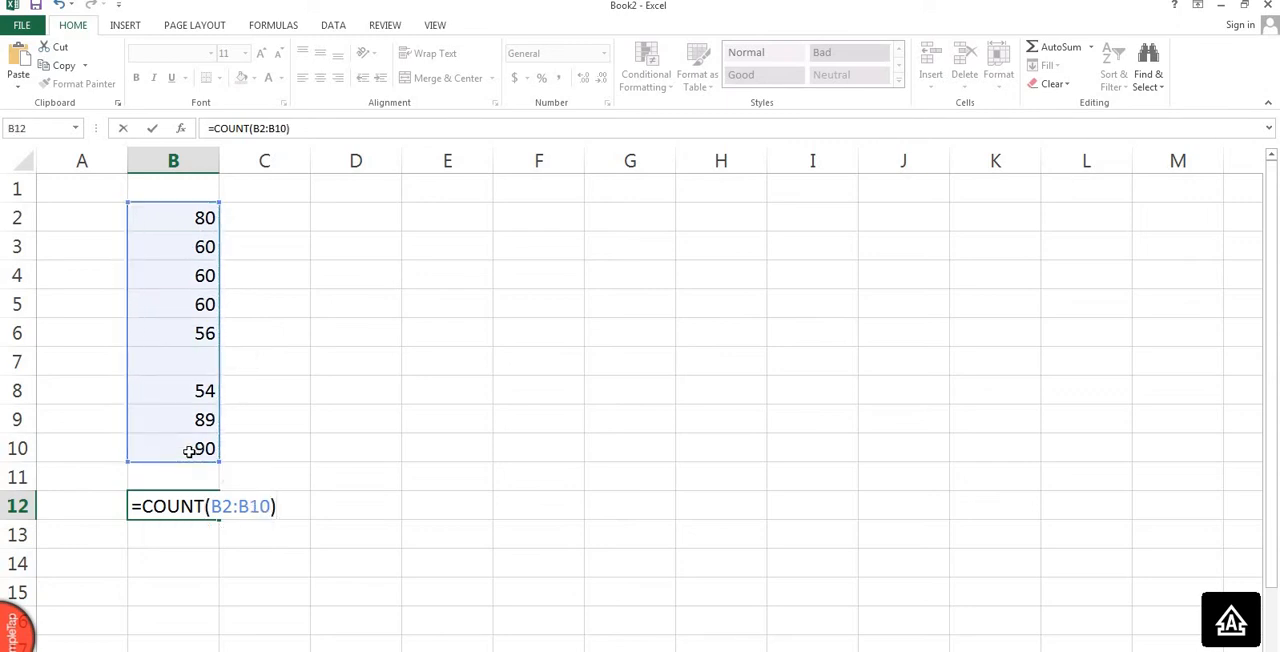
key(Return)
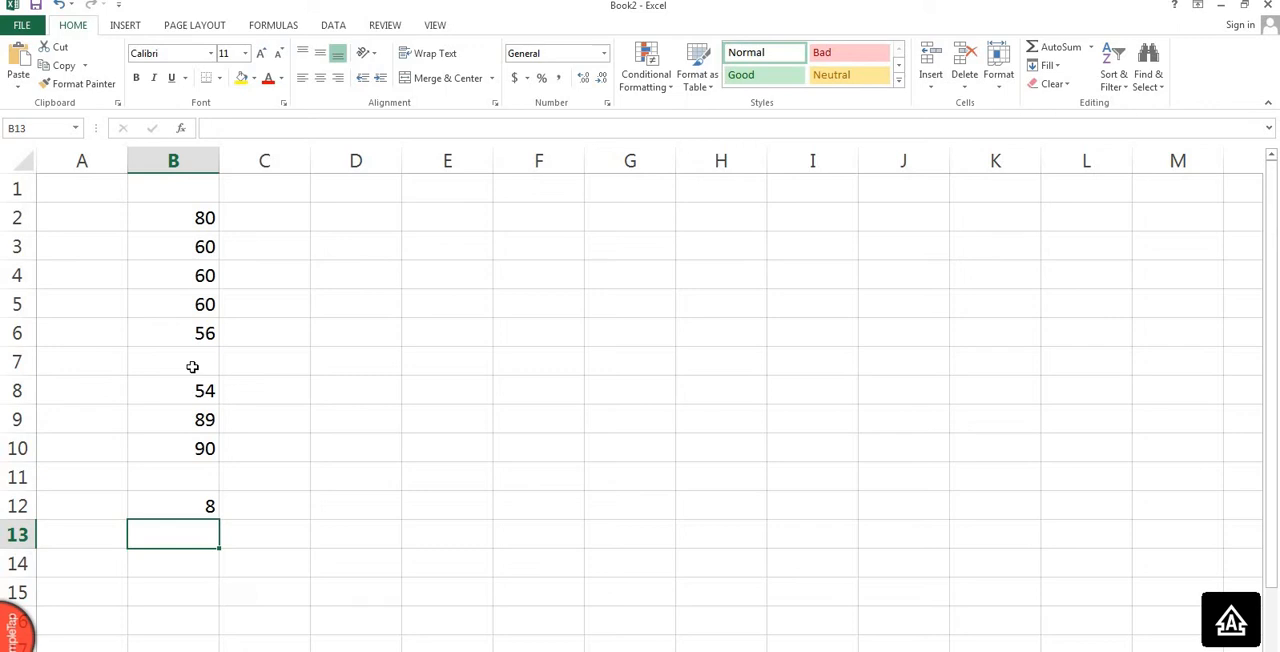
Clear the COUNT formula in B12 and the numbers in B2:B10.
drag(190, 506, 202, 217)
key(F2)
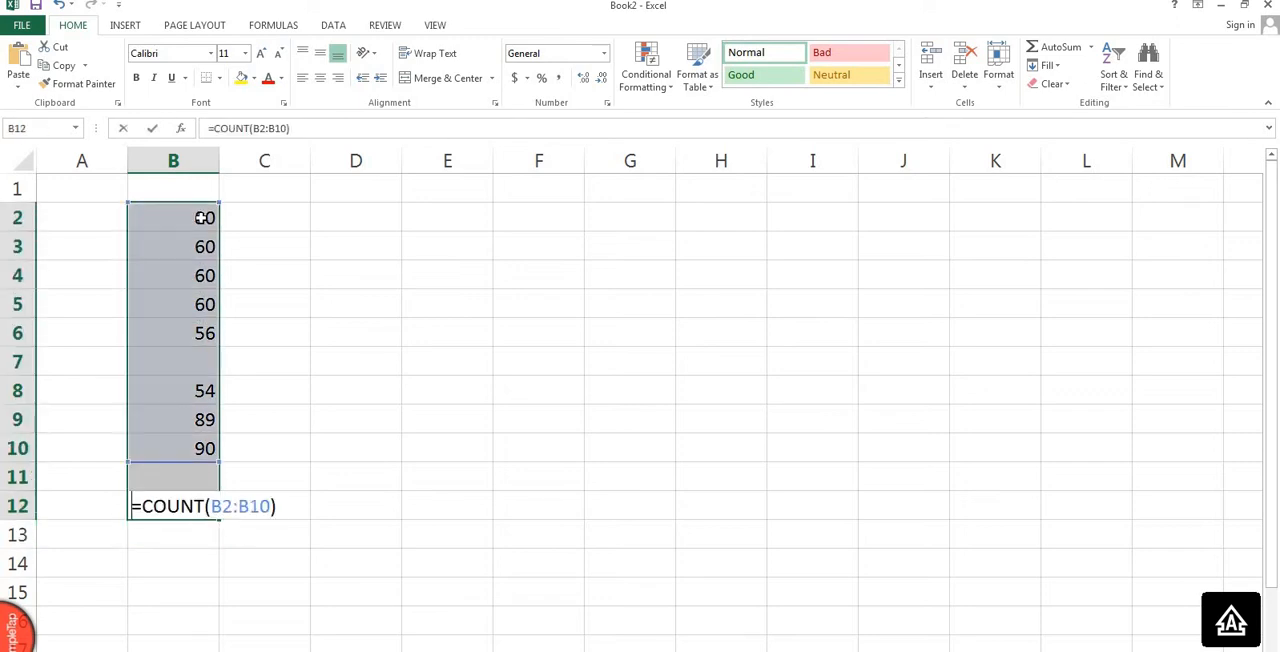
click(252, 219)
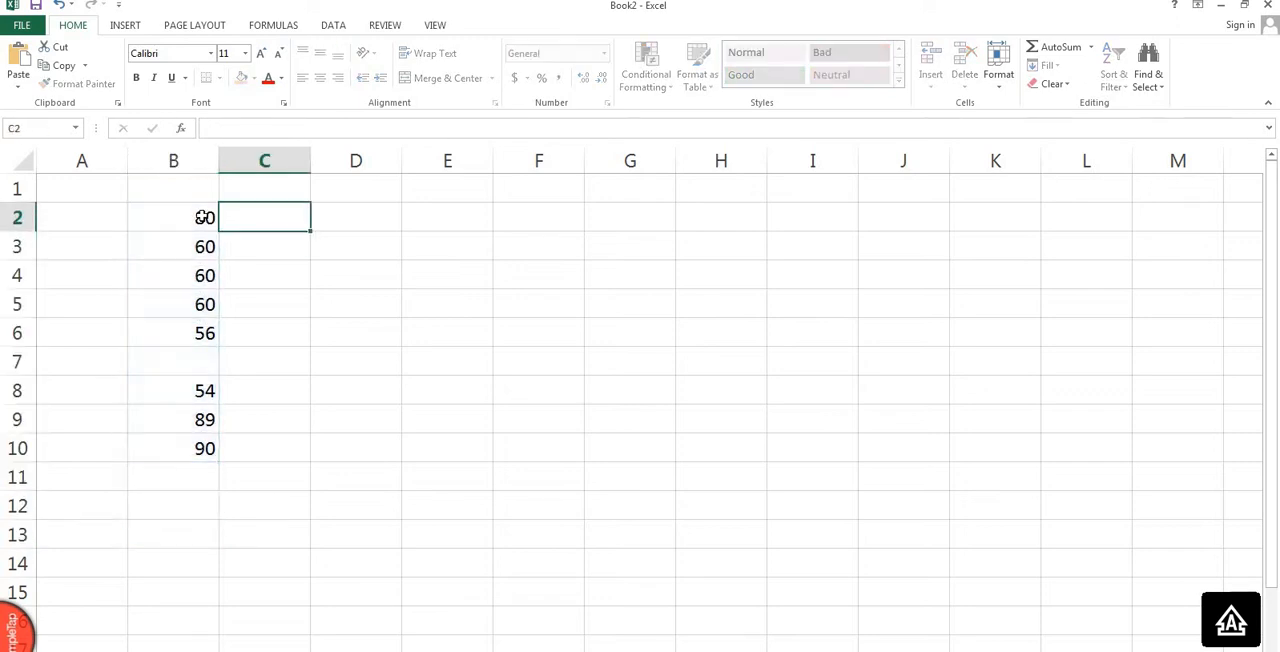
drag(197, 217, 197, 383)
drag(206, 220, 211, 455)
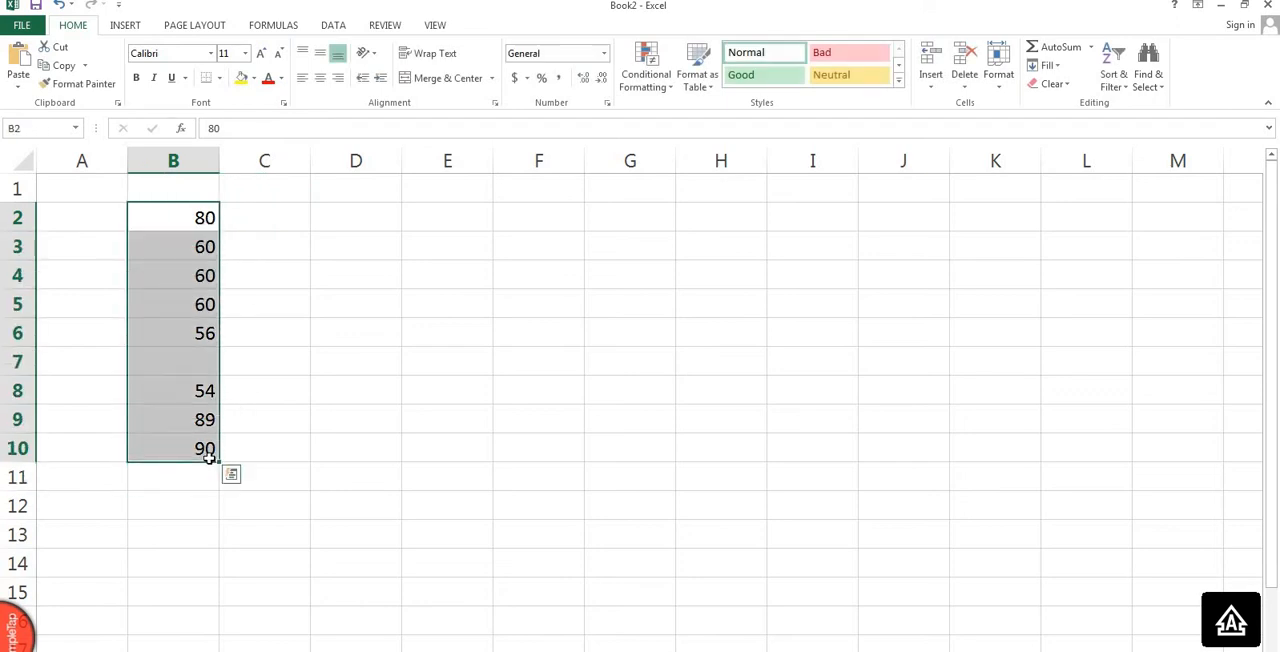
key(Delete)
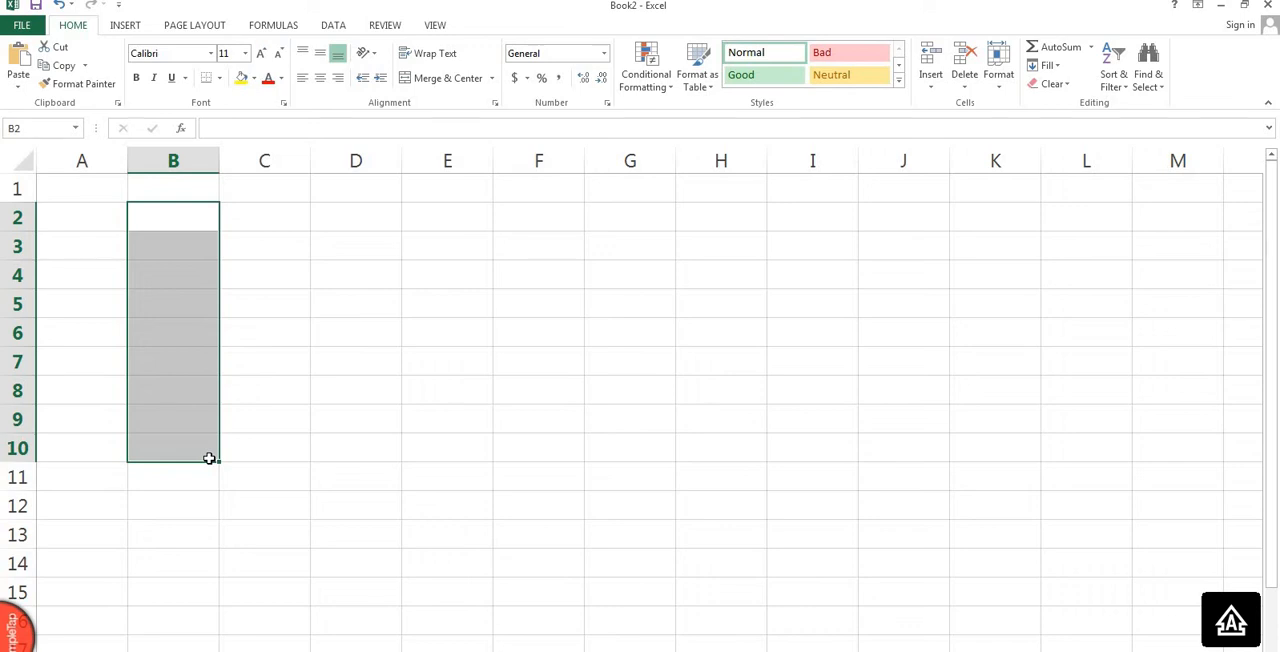
Enter people's first names in cells B2, B3 and B5, leaving B4 blank.
click(201, 214)
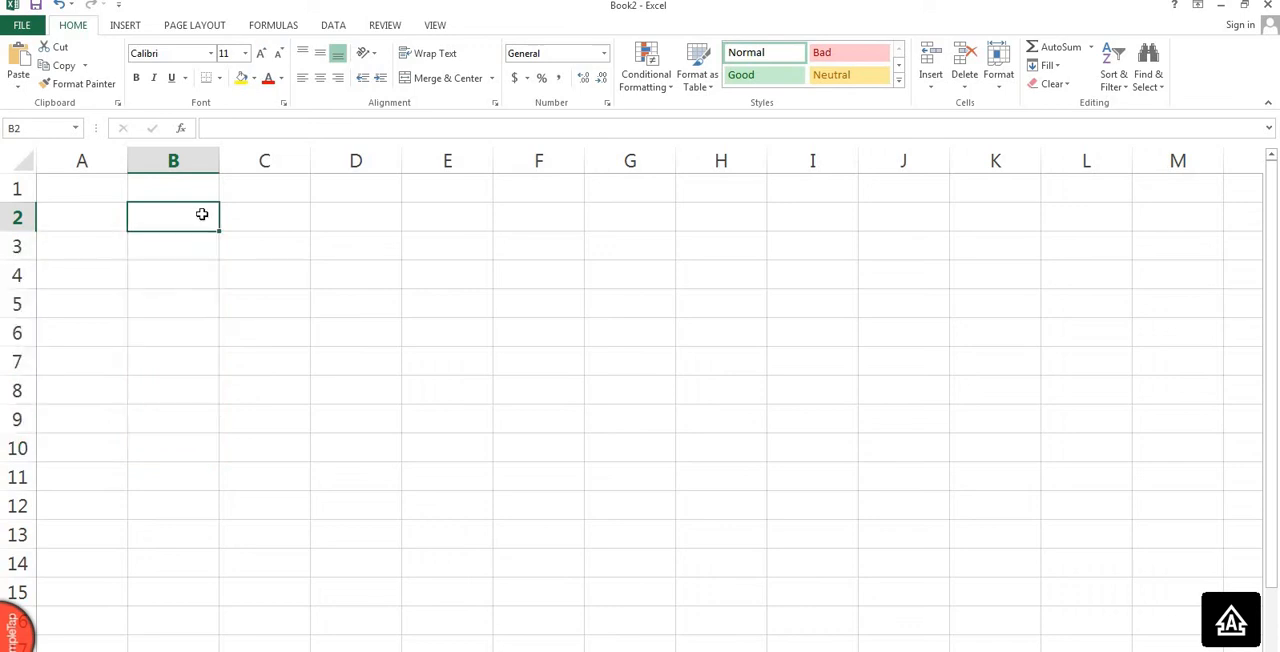
text(ARI)
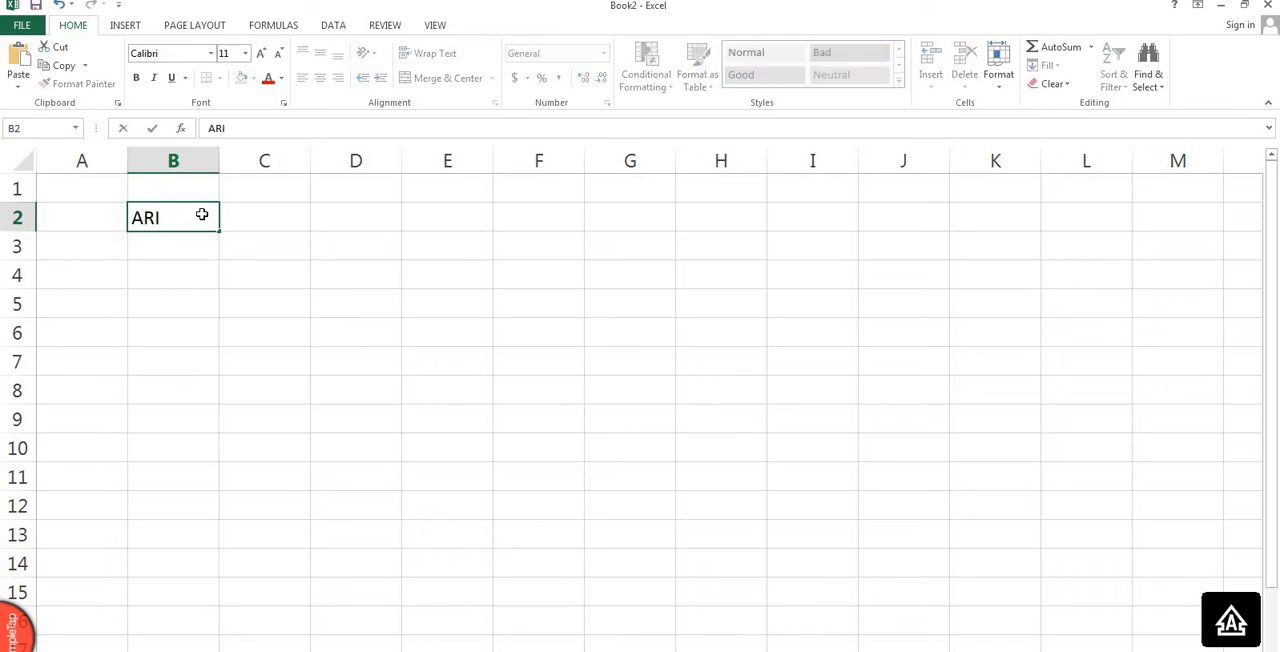
key(Return)
text(AYU)
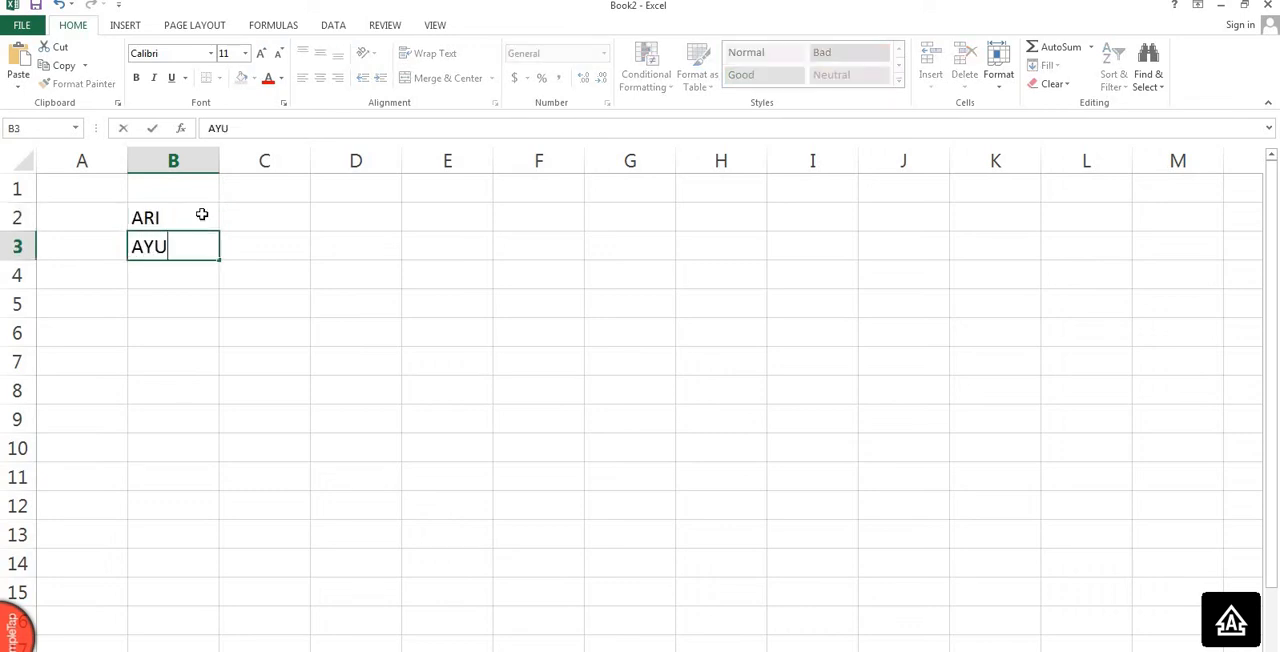
key(Return)
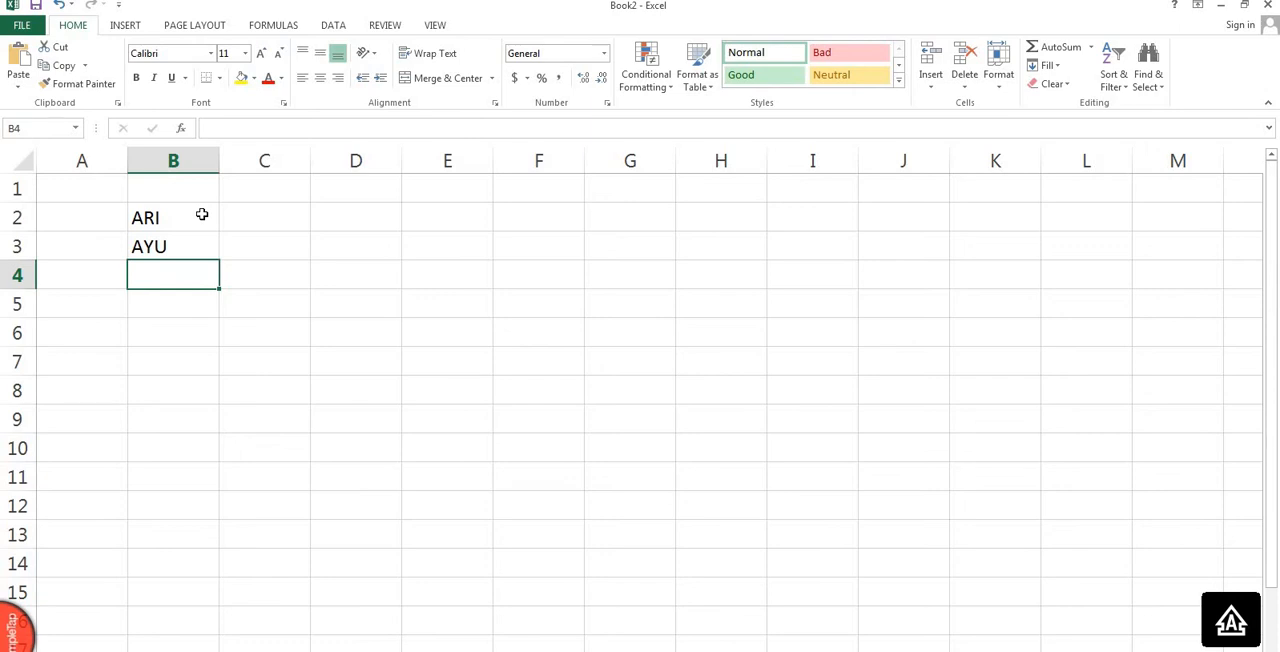
key(Return)
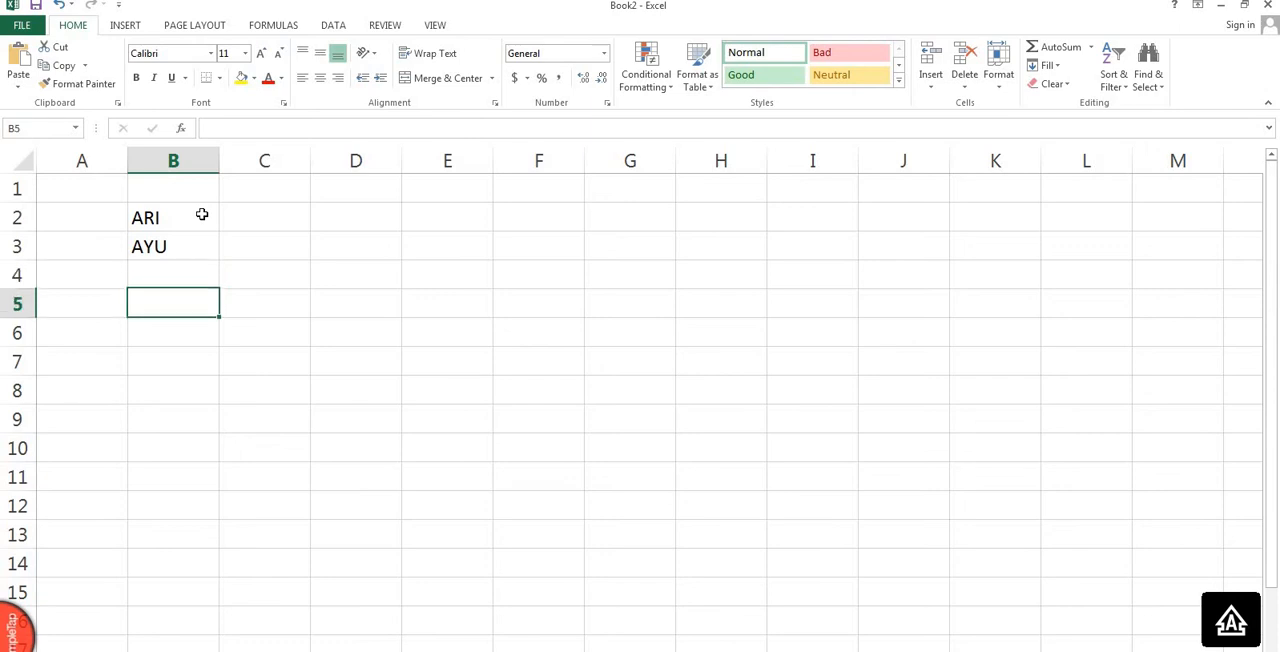
text(CIKA)
key(Return)
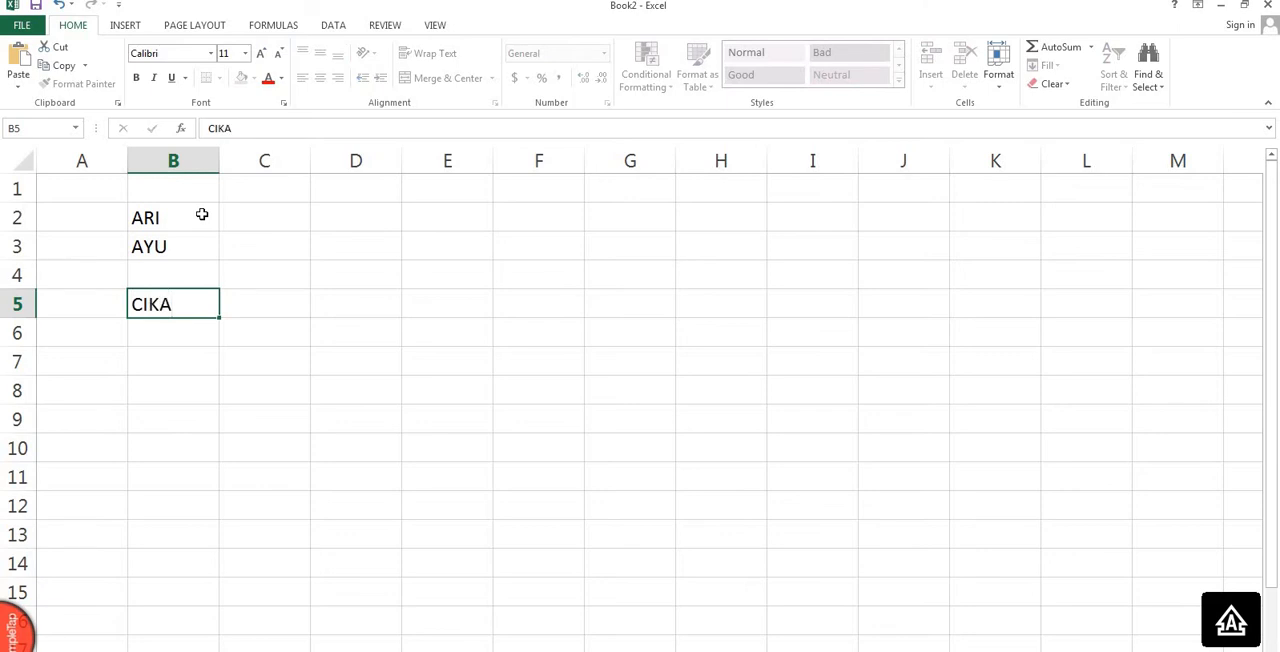
Enter the numbers 190 and 280 in cells B6 and B7 below the names.
text(190)
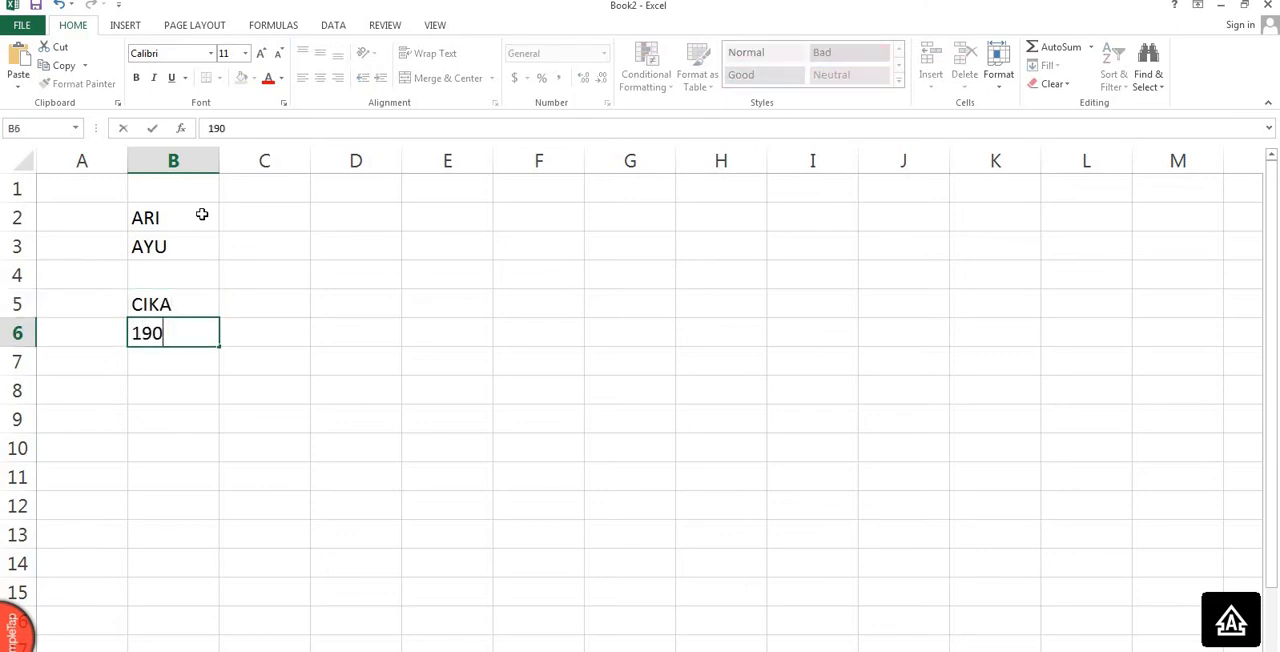
key(Return)
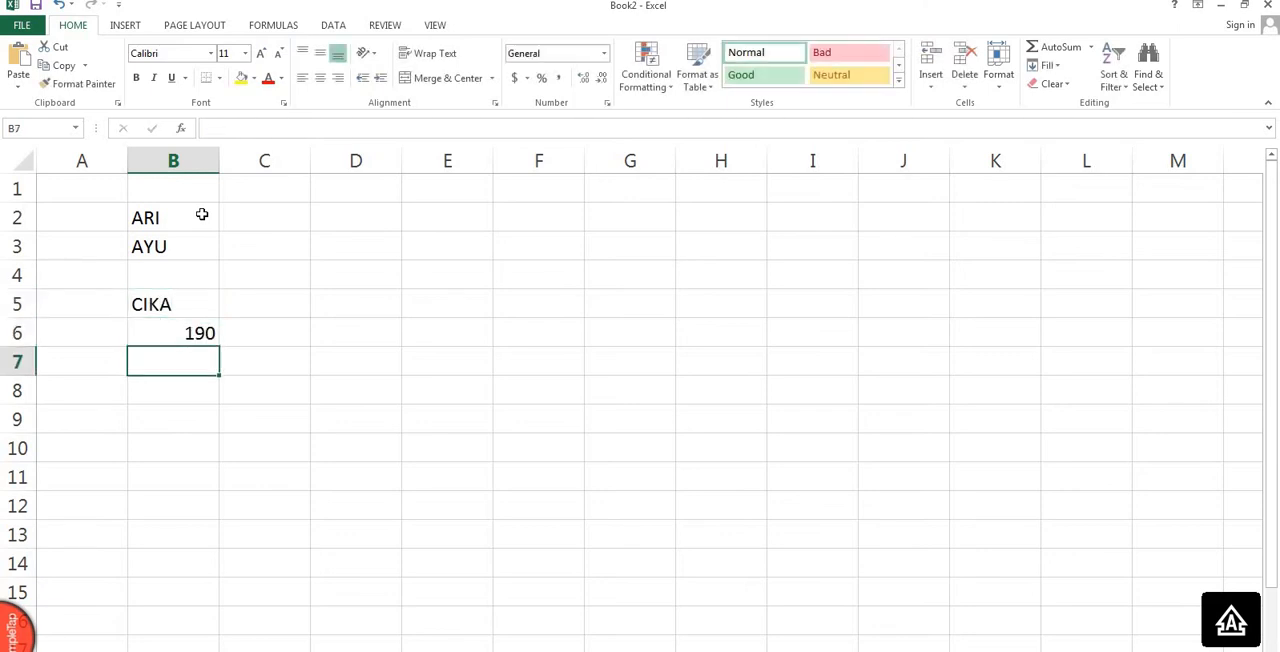
text(28-)
key(BackSpace)
text(0)
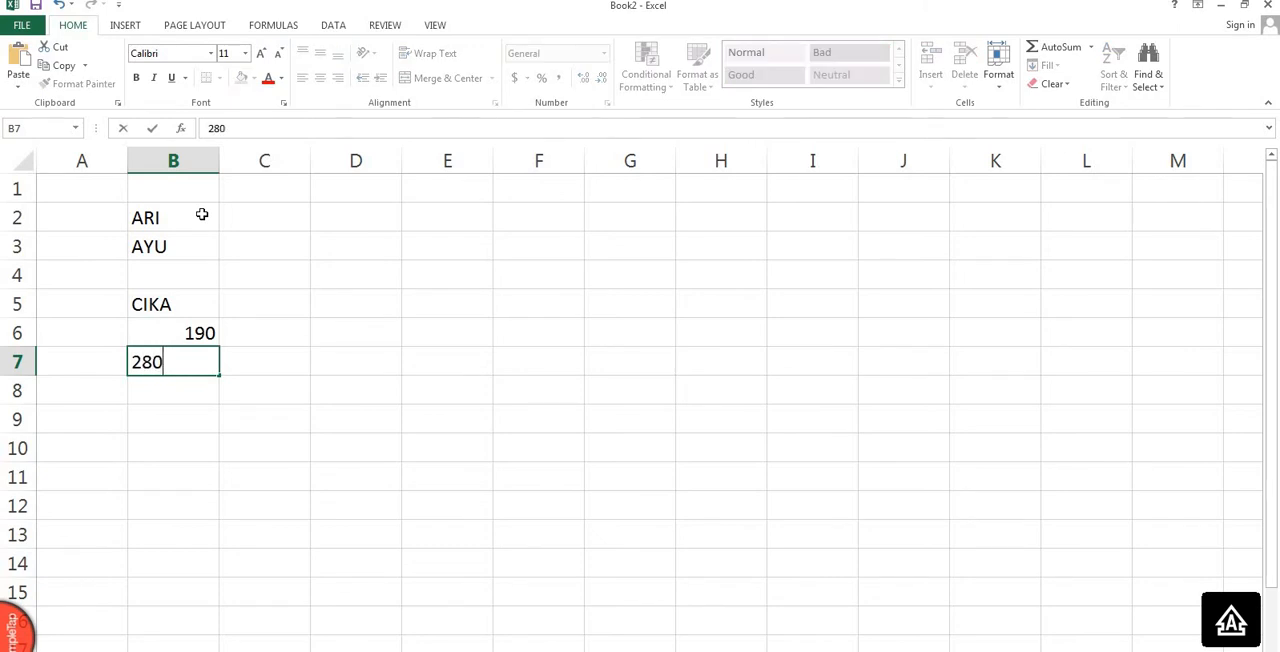
click(185, 410)
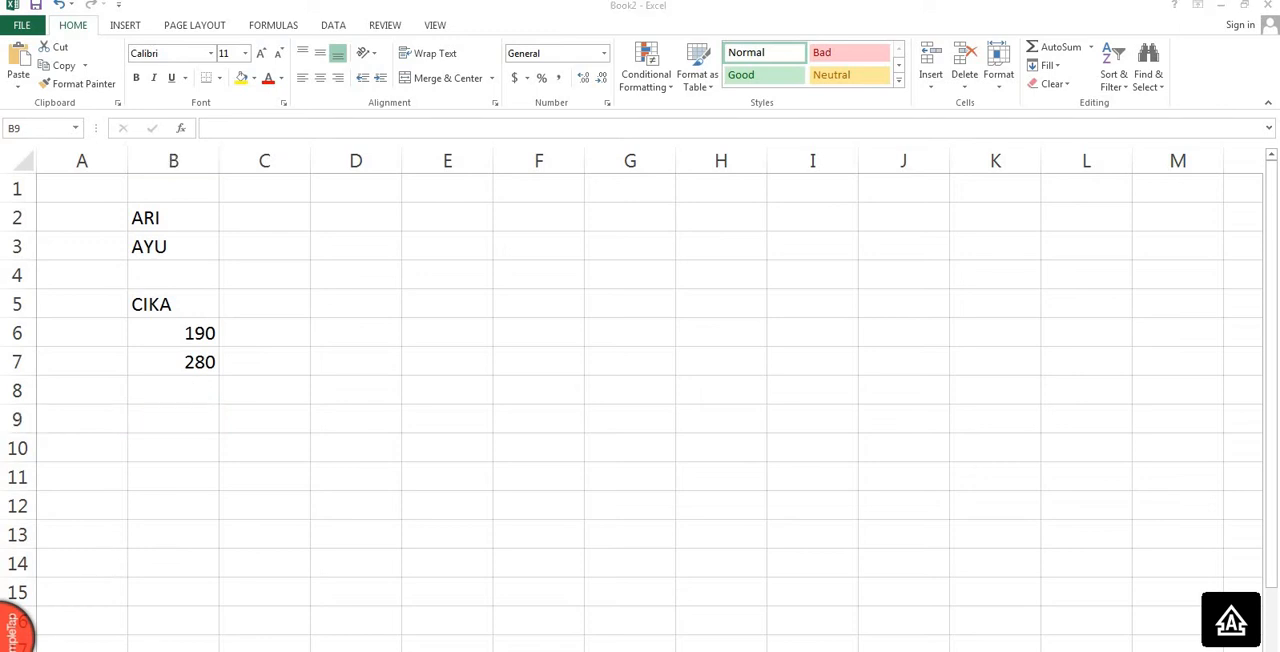
click(181, 388)
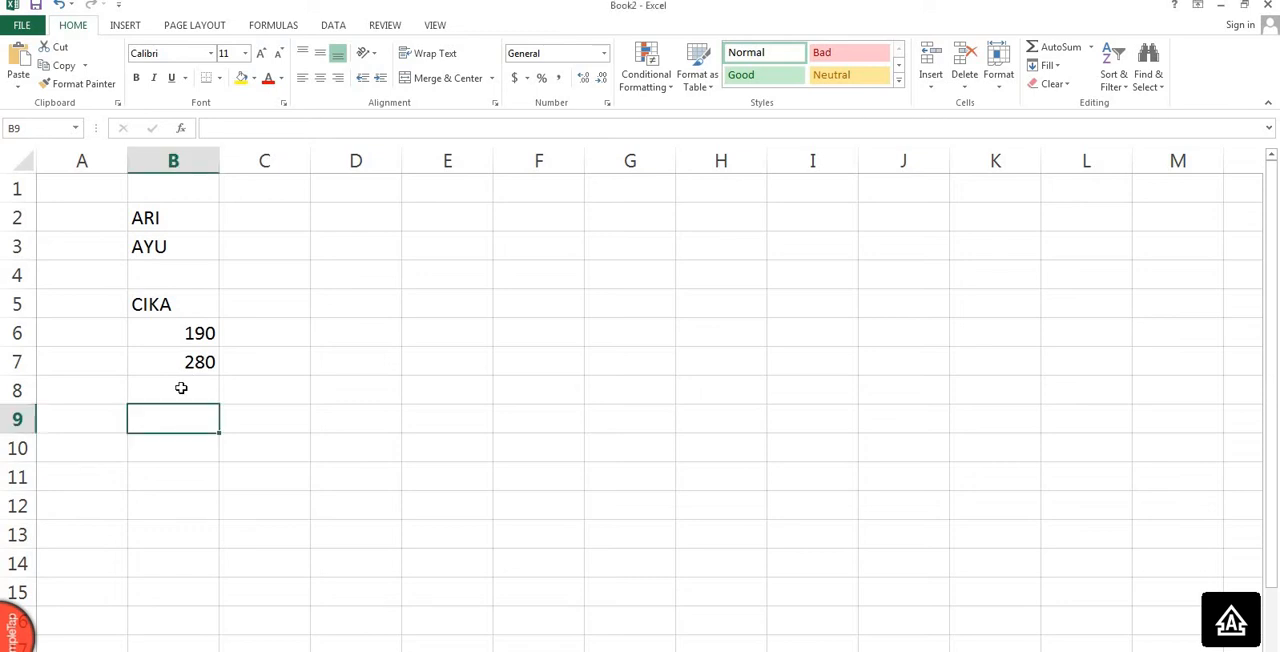
text(COU)
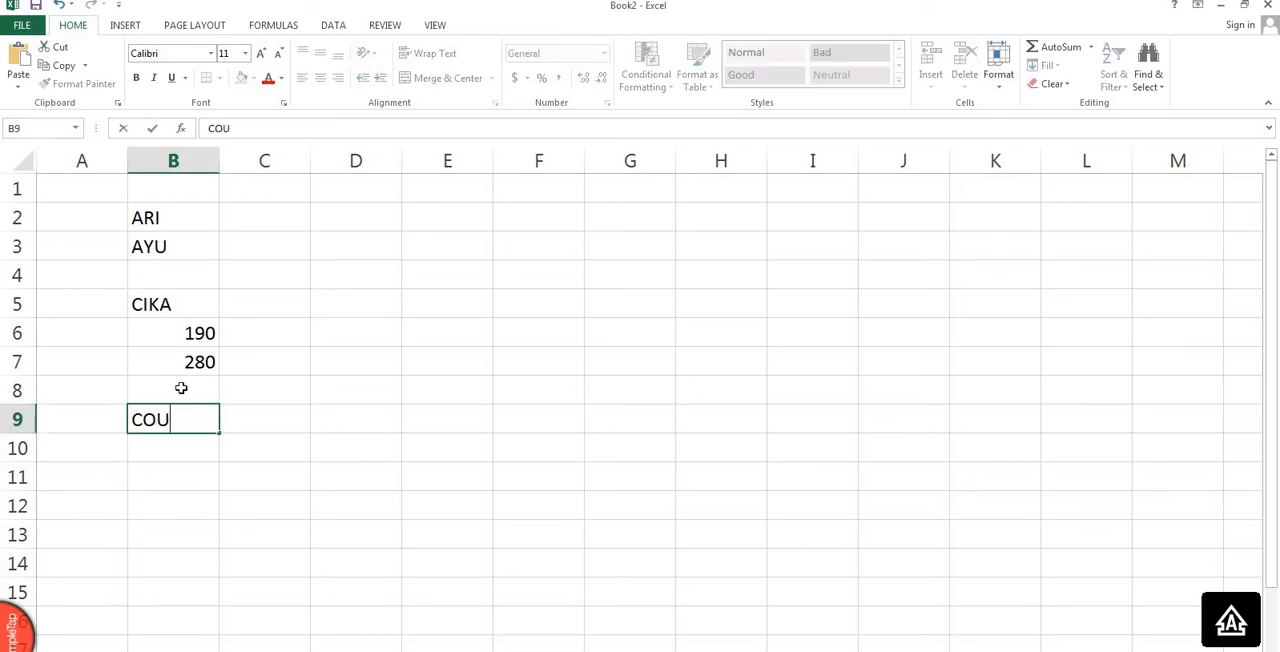
text(NTA)
key(BackSpace)
key(BackSpace)
key(BackSpace)
key(BackSpace)
key(BackSpace)
key(BackSpace)
Enter the formula =COUNTA(B2:B7) in cell B9.
text(=)
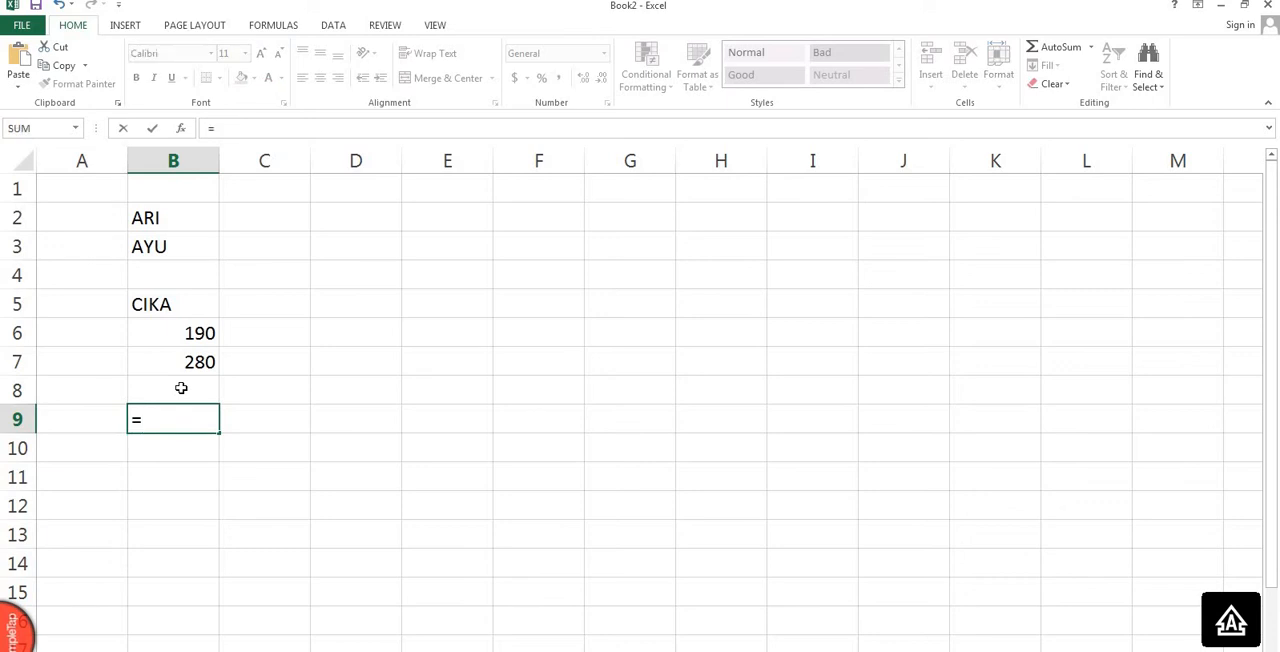
text(COUNTA()
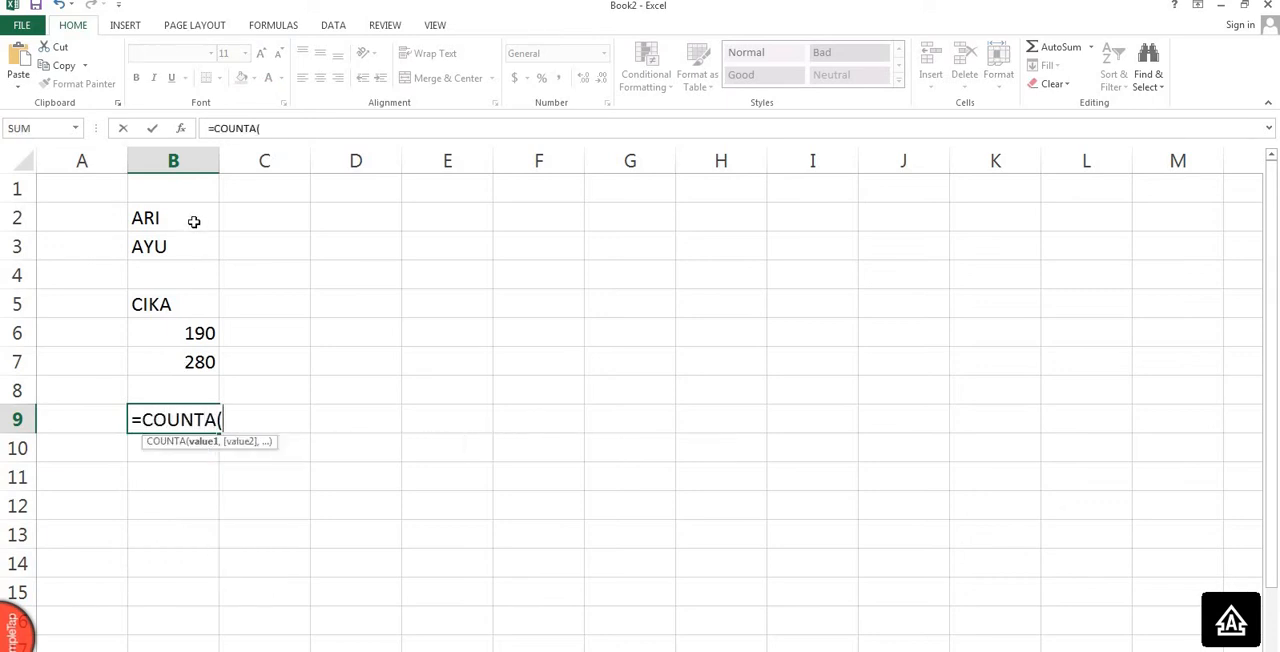
drag(191, 220, 195, 363)
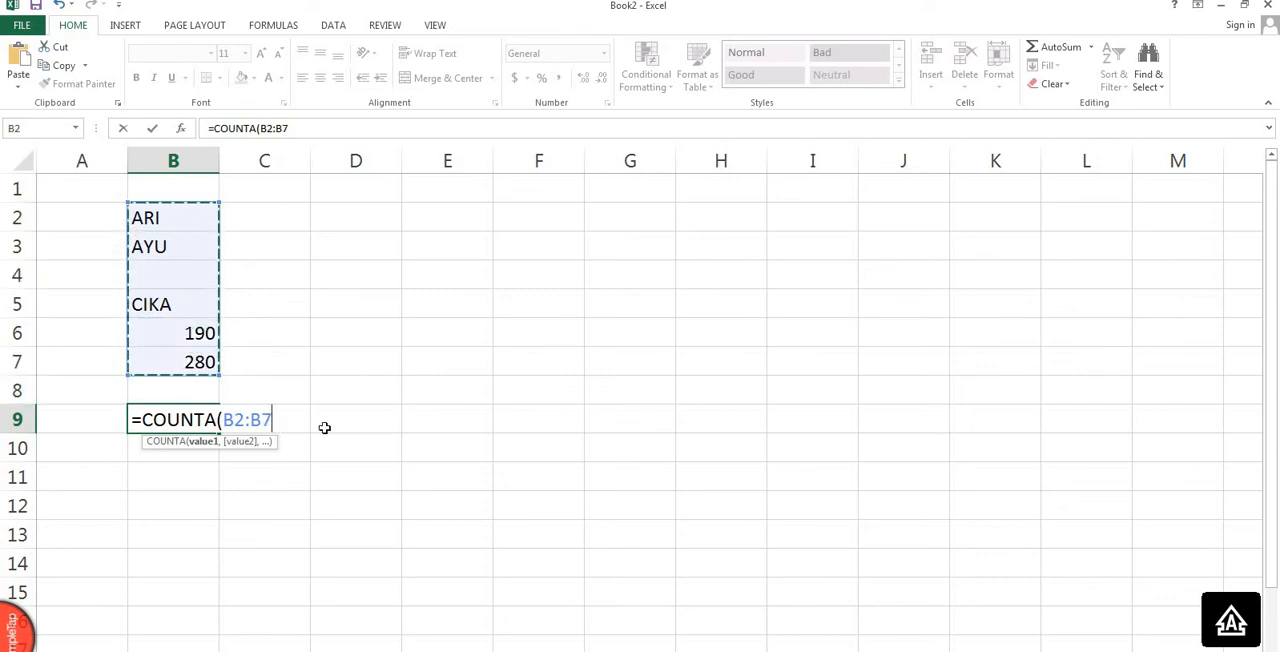
text())
key(ctrl+Return)
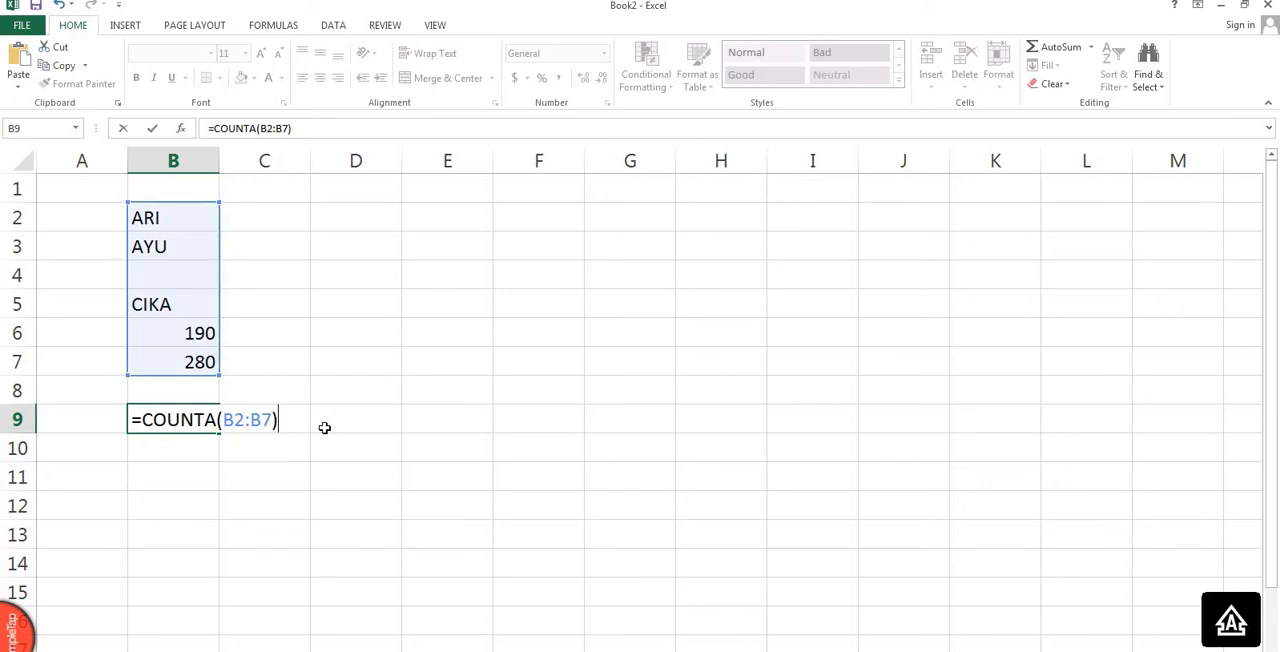
key(Return)
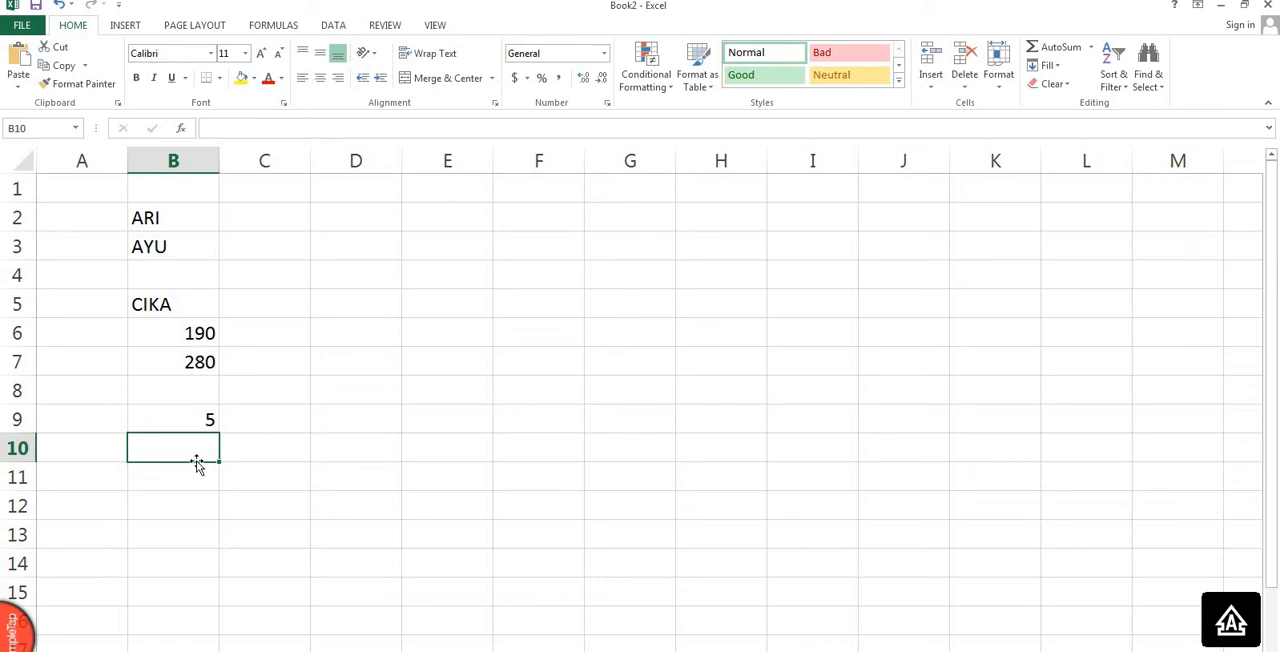
Clear the names, numbers and COUNTA formula from cells B2:B9.
click(194, 422)
shift+click(172, 214)
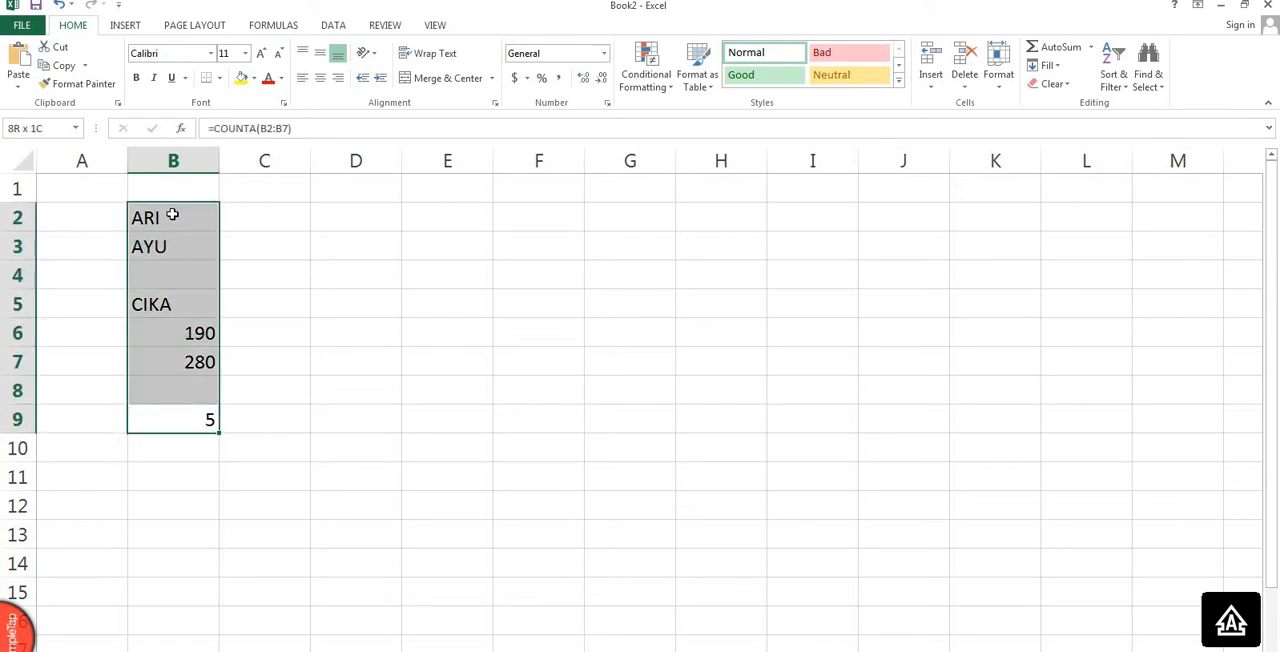
key(Delete)
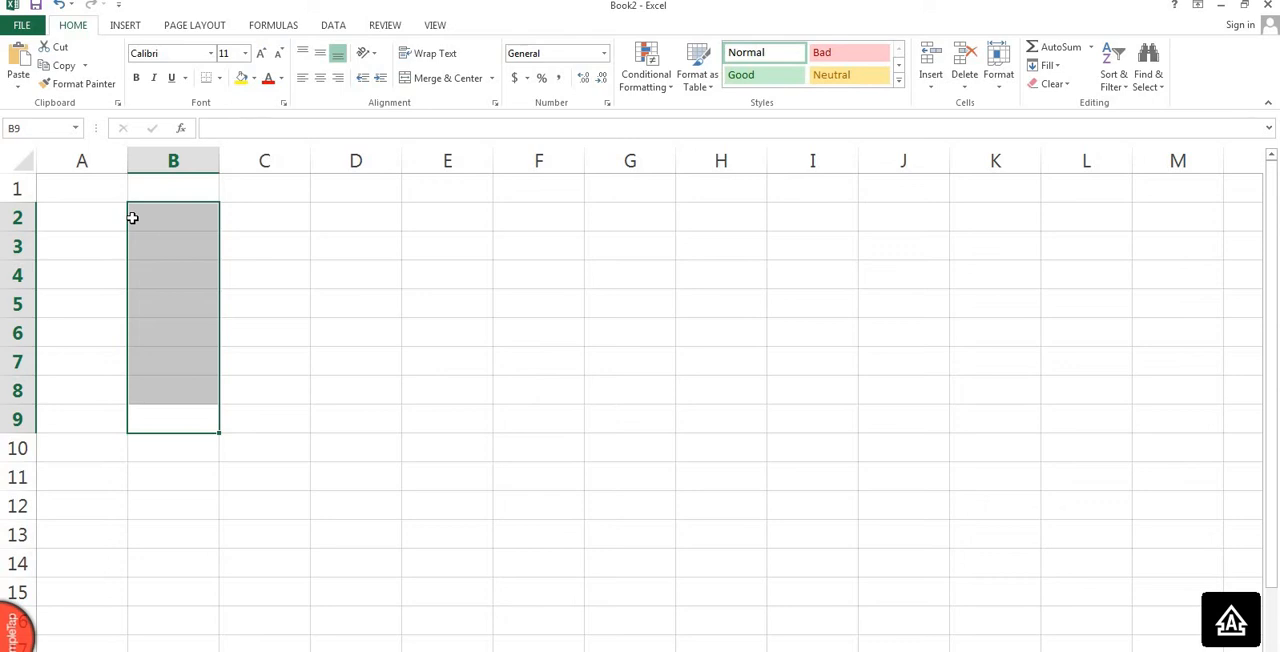
click(247, 354)
Enter six people's first names in cells A2 to A7, one per row.
click(203, 217)
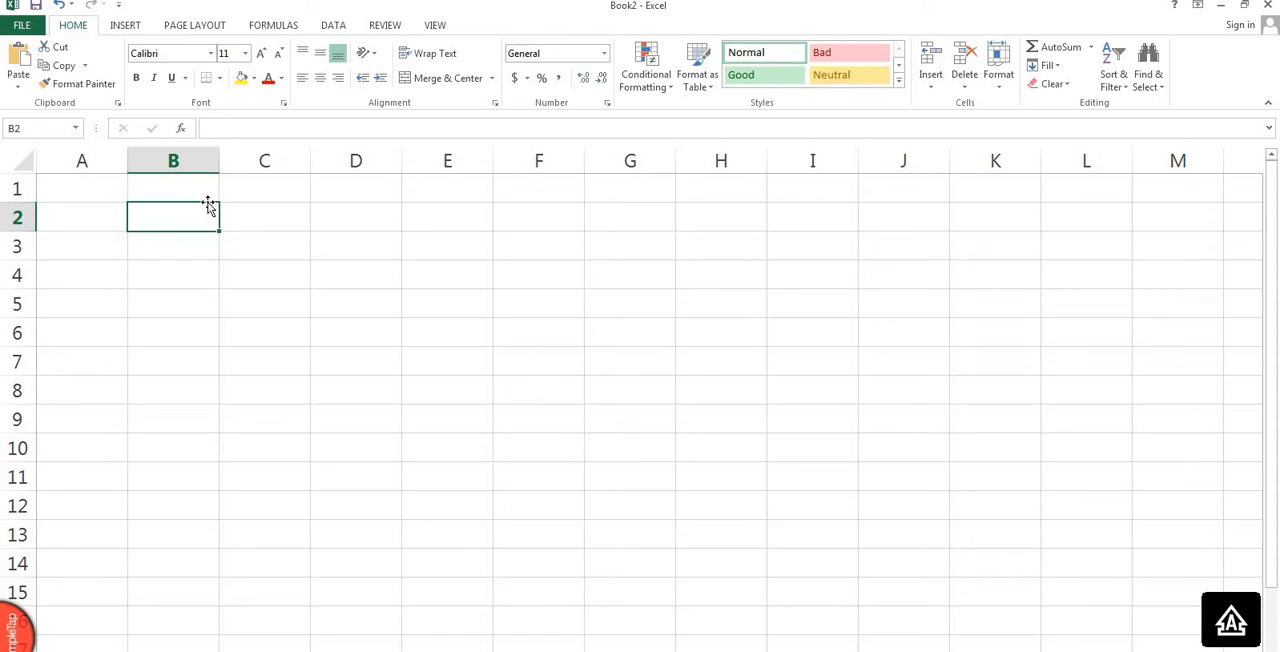
key(Left)
text(DINDA)
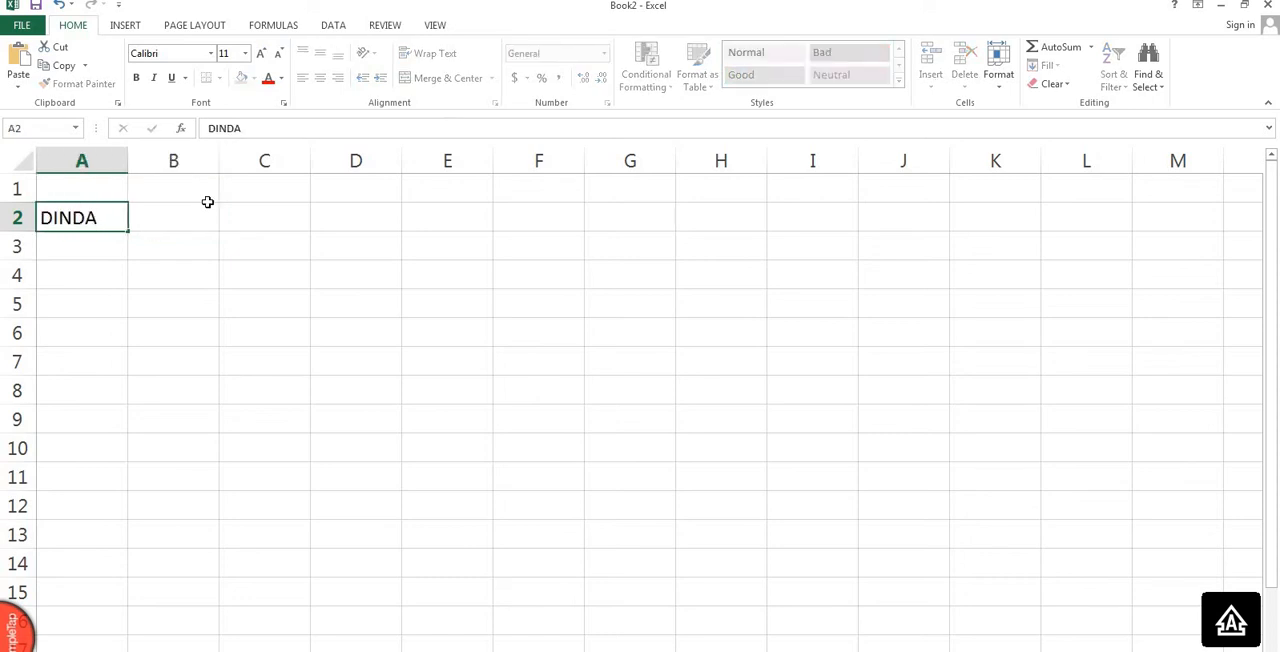
key(Return)
text(AYU)
key(Return)
text(ANDI)
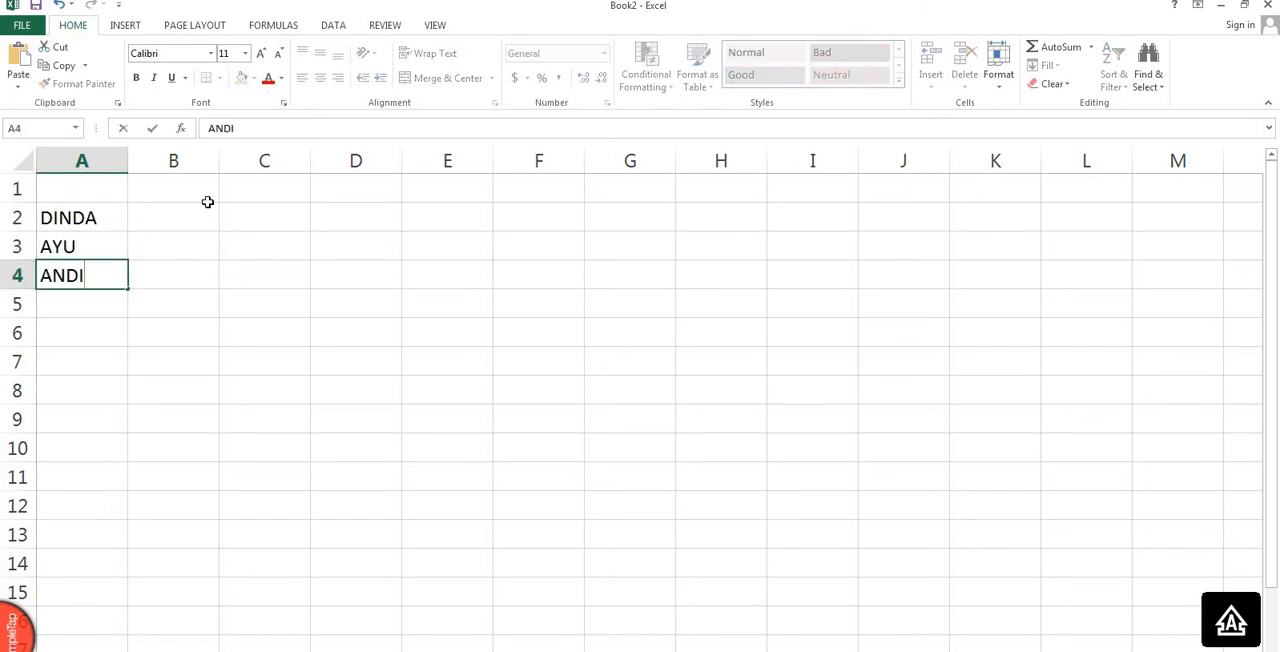
key(Return)
text(CIKA)
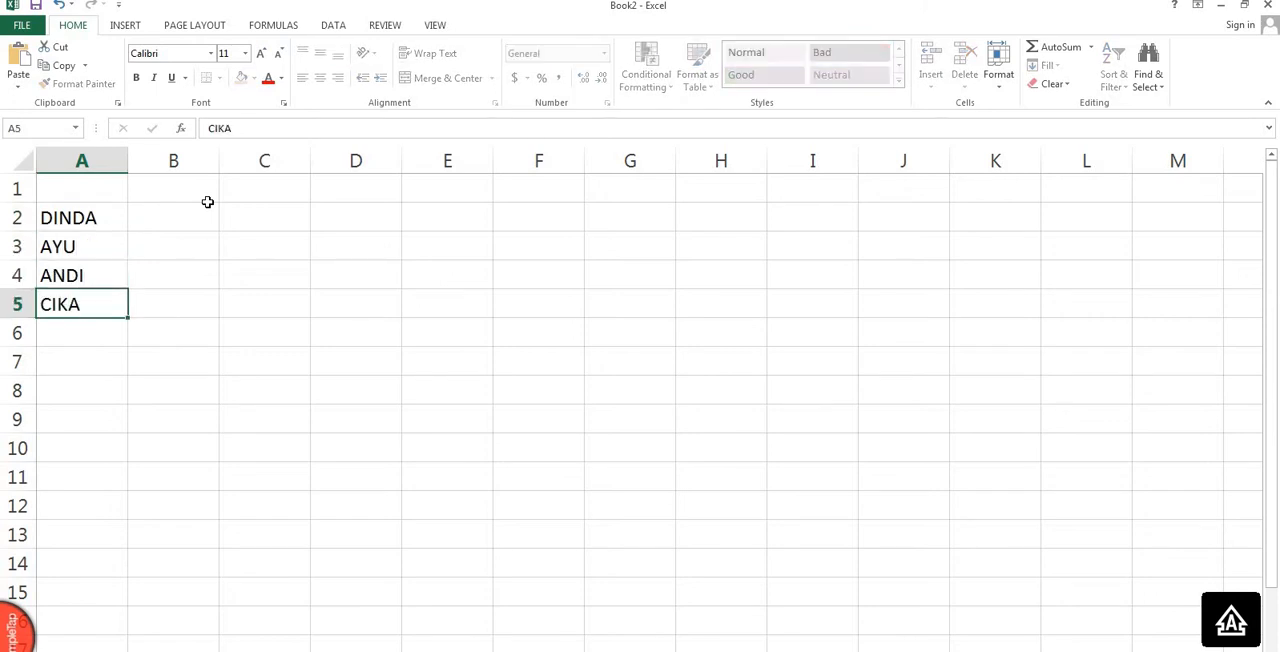
key(Return)
text(FAREL)
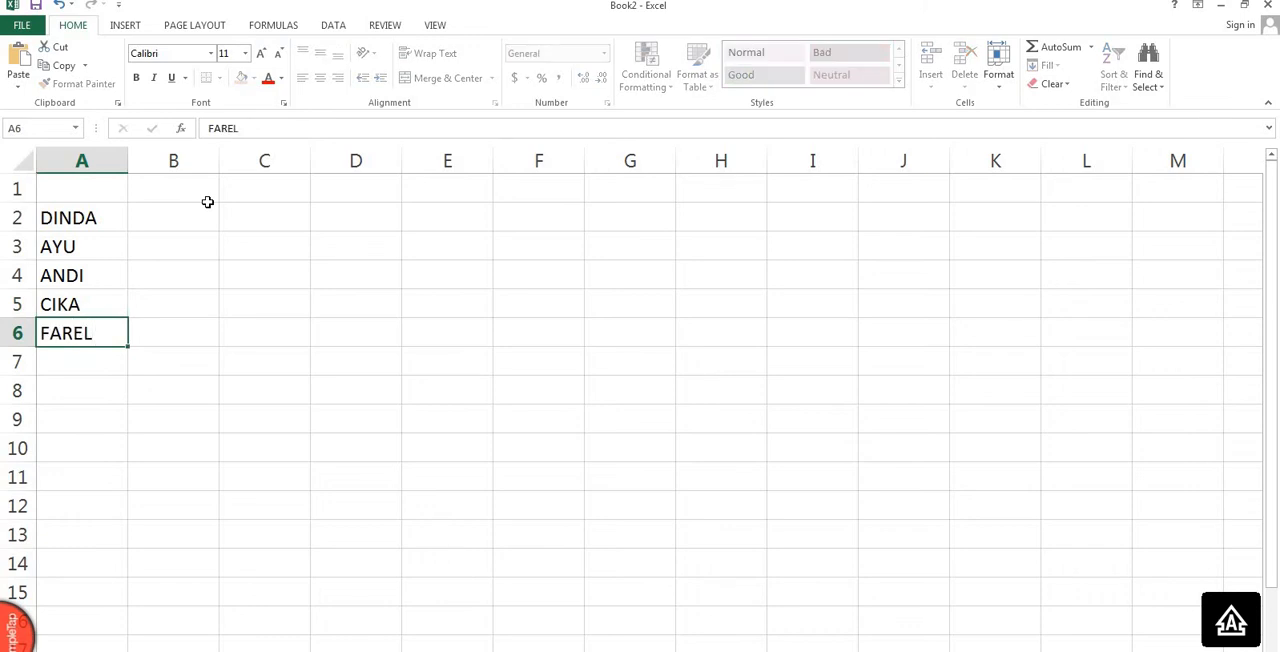
key(Return)
text(ILHAM)
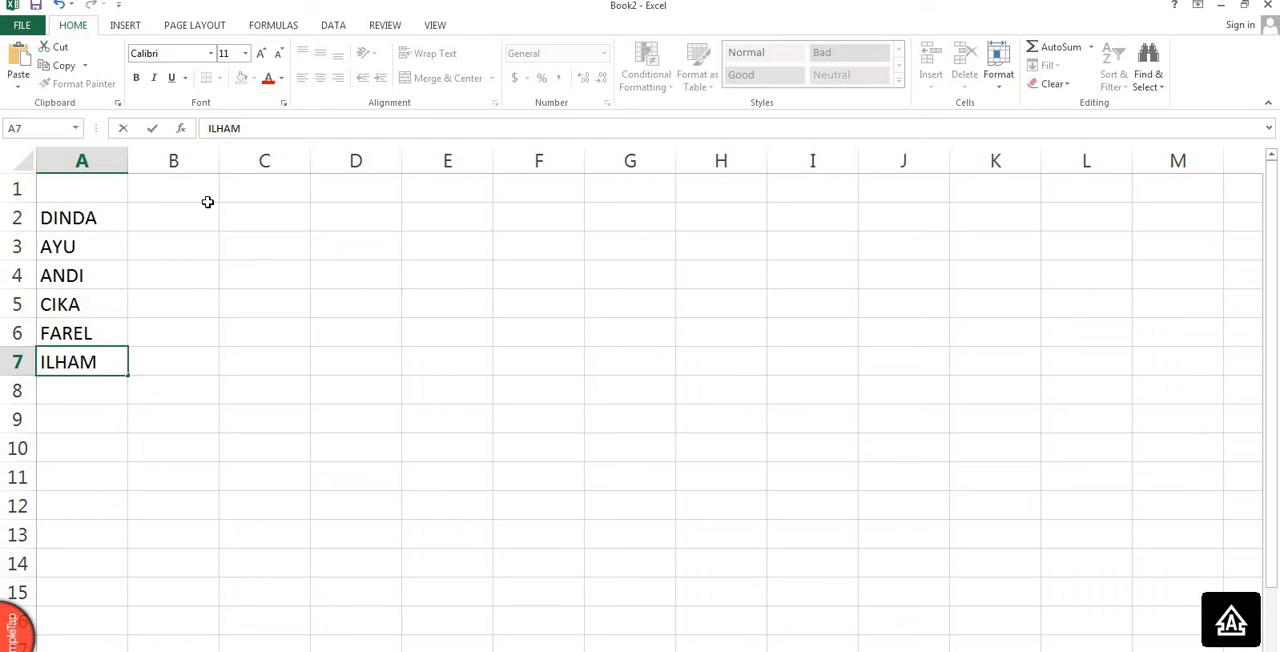
key(Return)
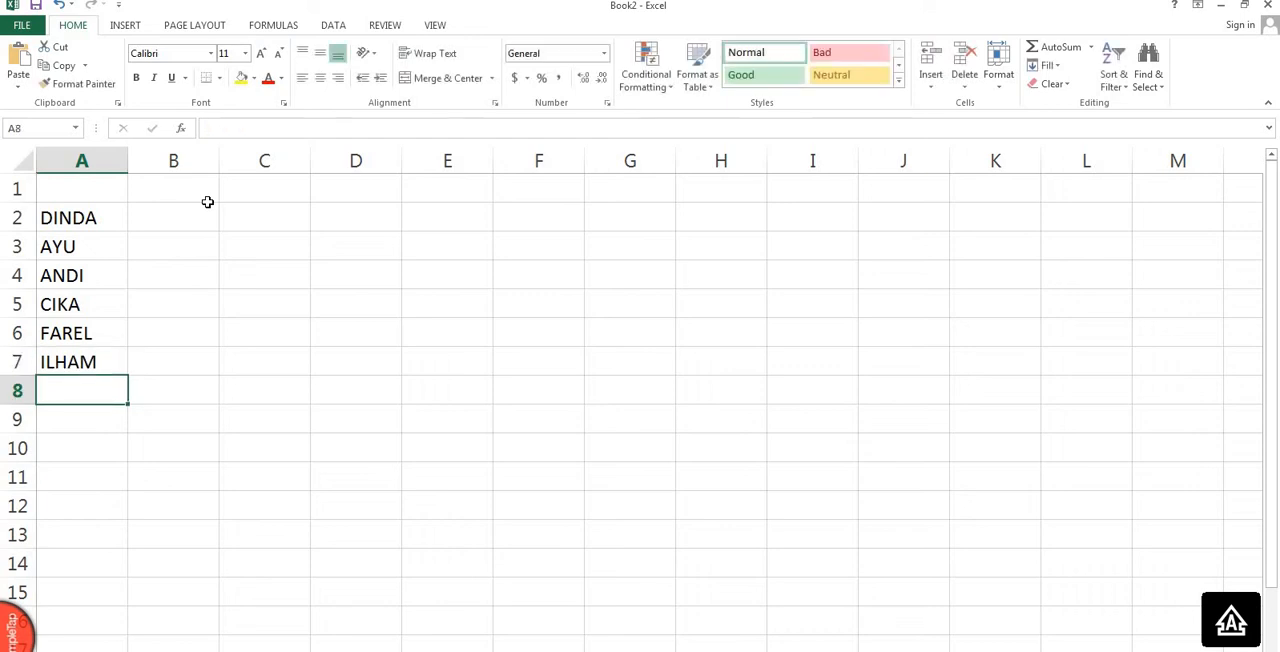
Enter the codes P, P, L, P, L and L in cells B2 to B7 beside the names.
click(190, 216)
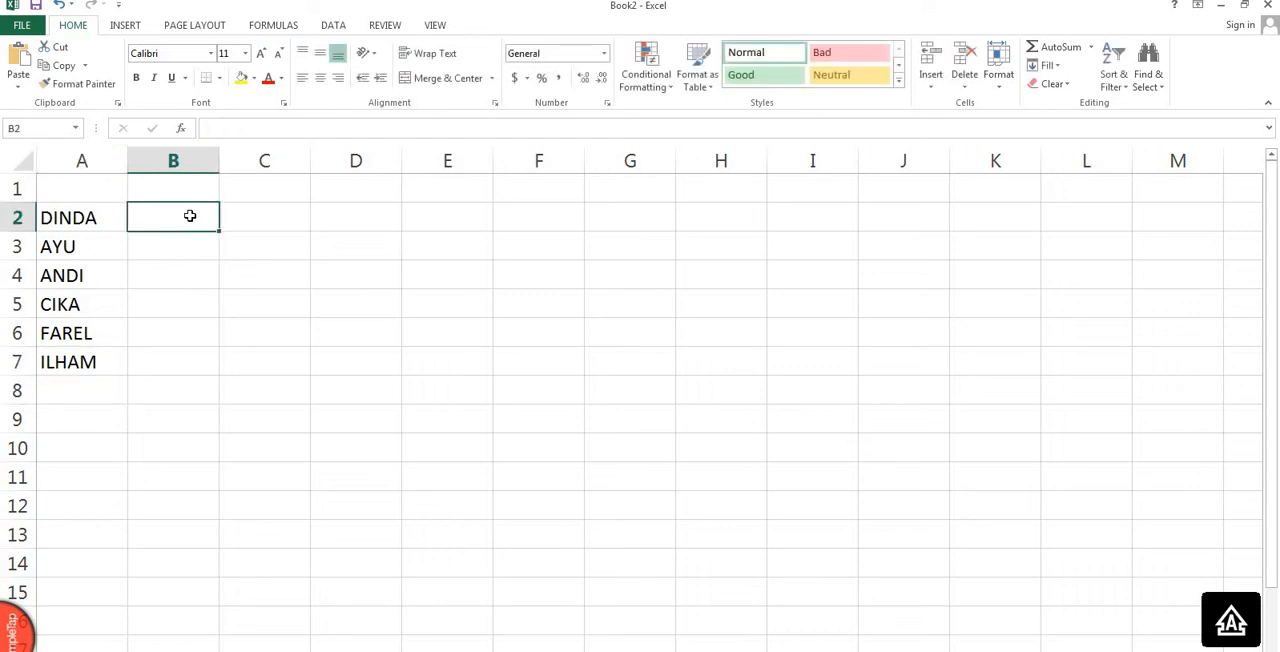
text(P)
key(Return)
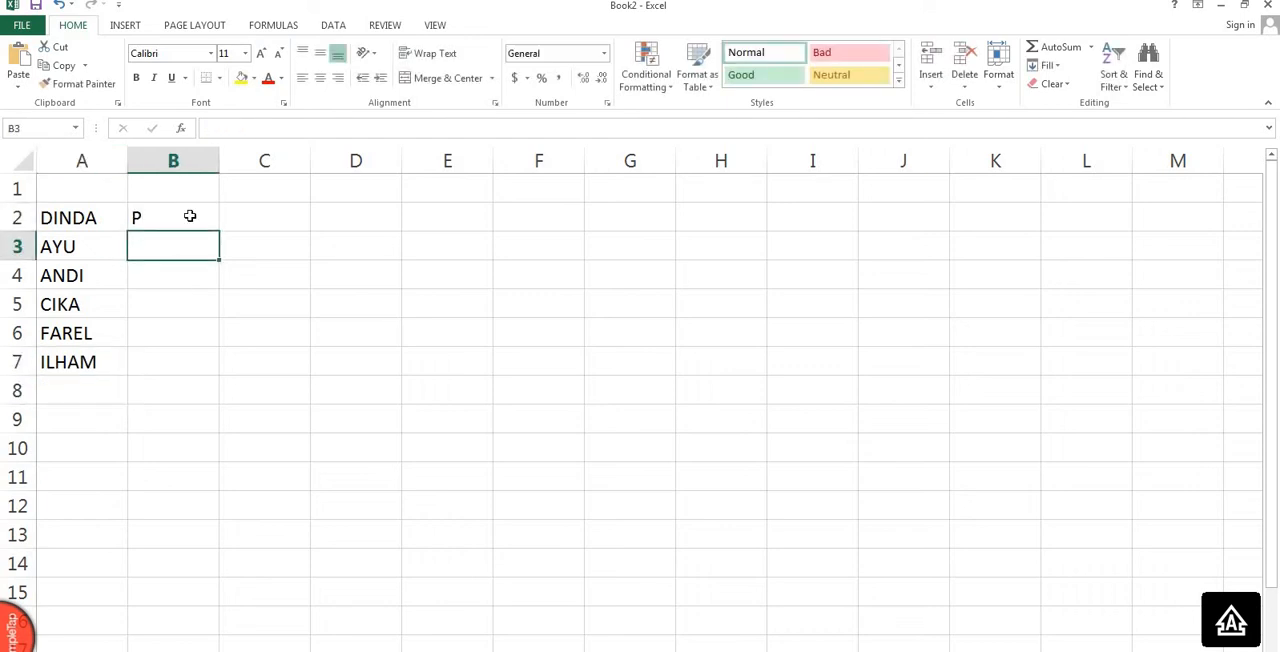
text(P)
click(185, 275)
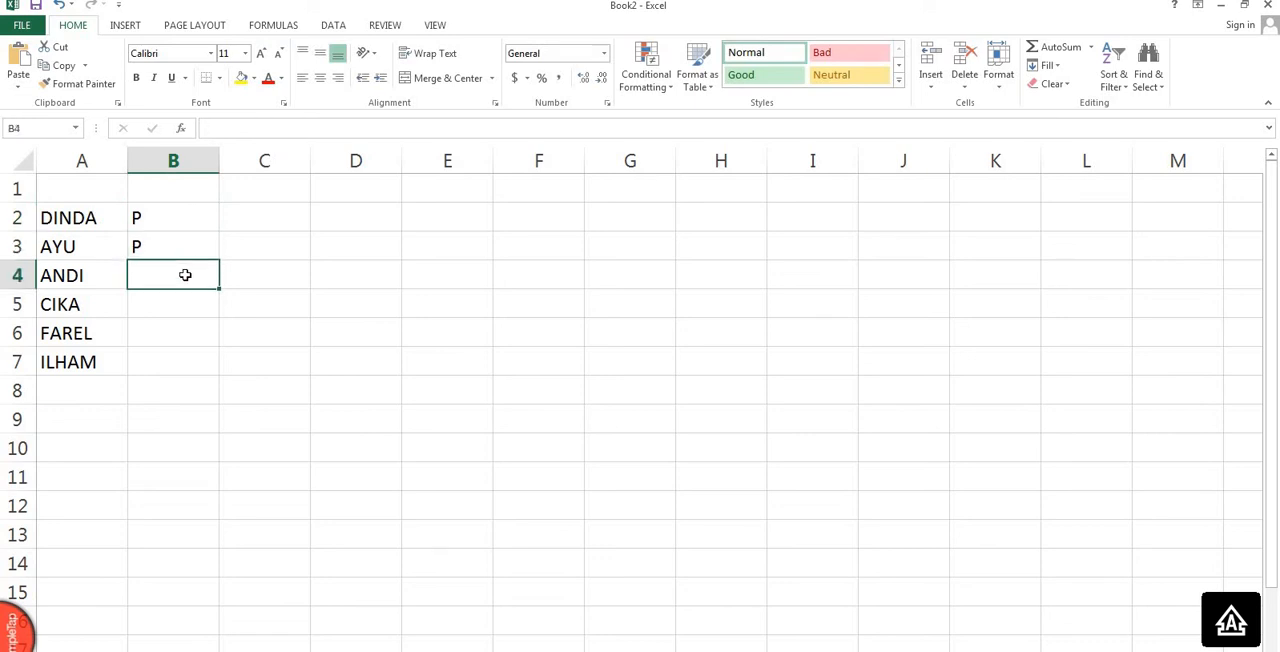
text(L)
key(Return)
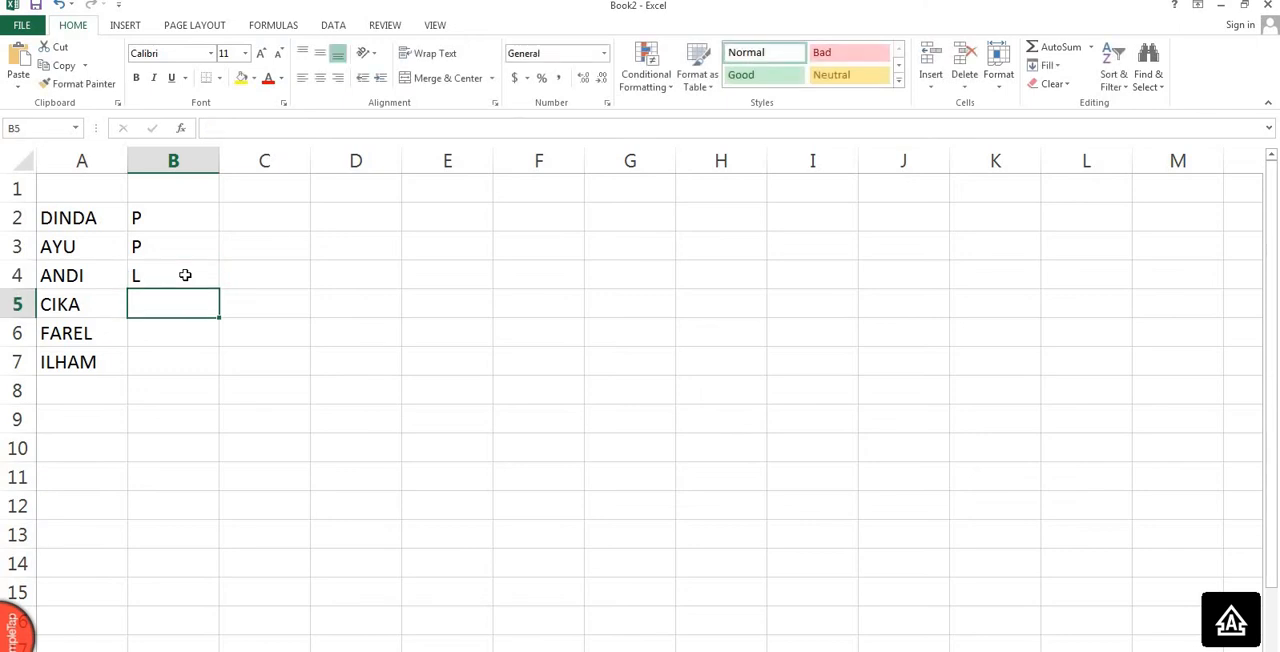
text(P)
key(Return)
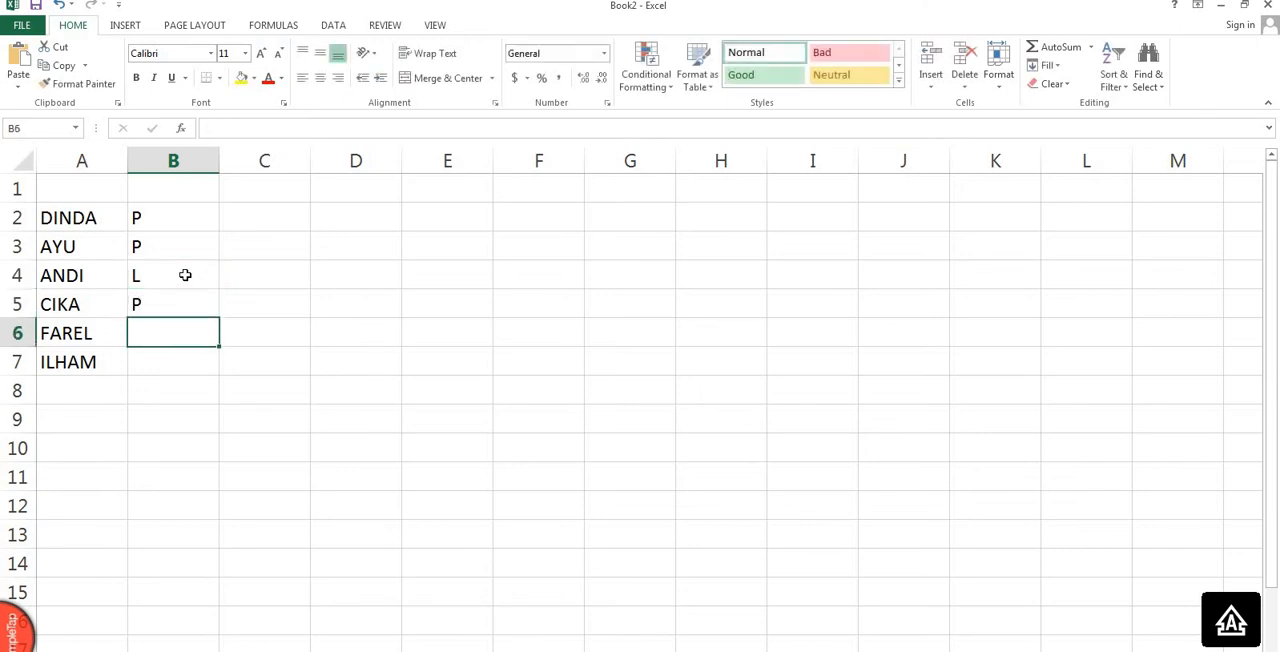
text(L)
key(Return)
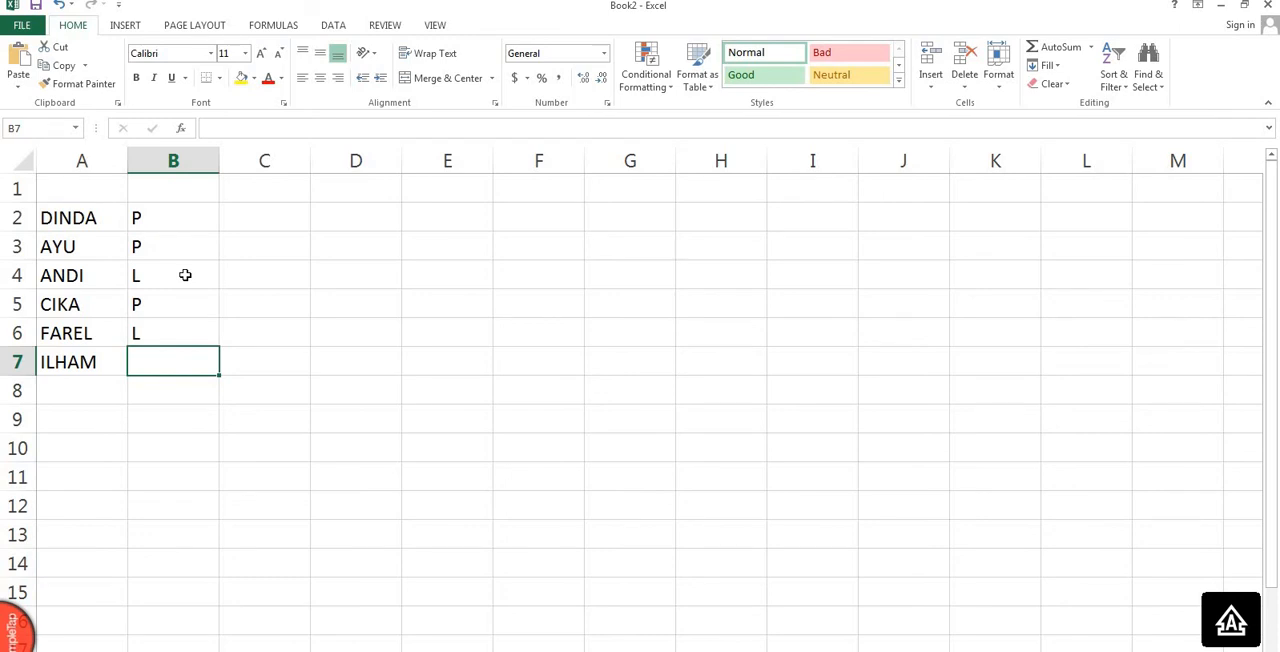
text(L)
key(Return)
Add a seventh person's first name in cell A8 with the code L in cell B8.
key(Left)
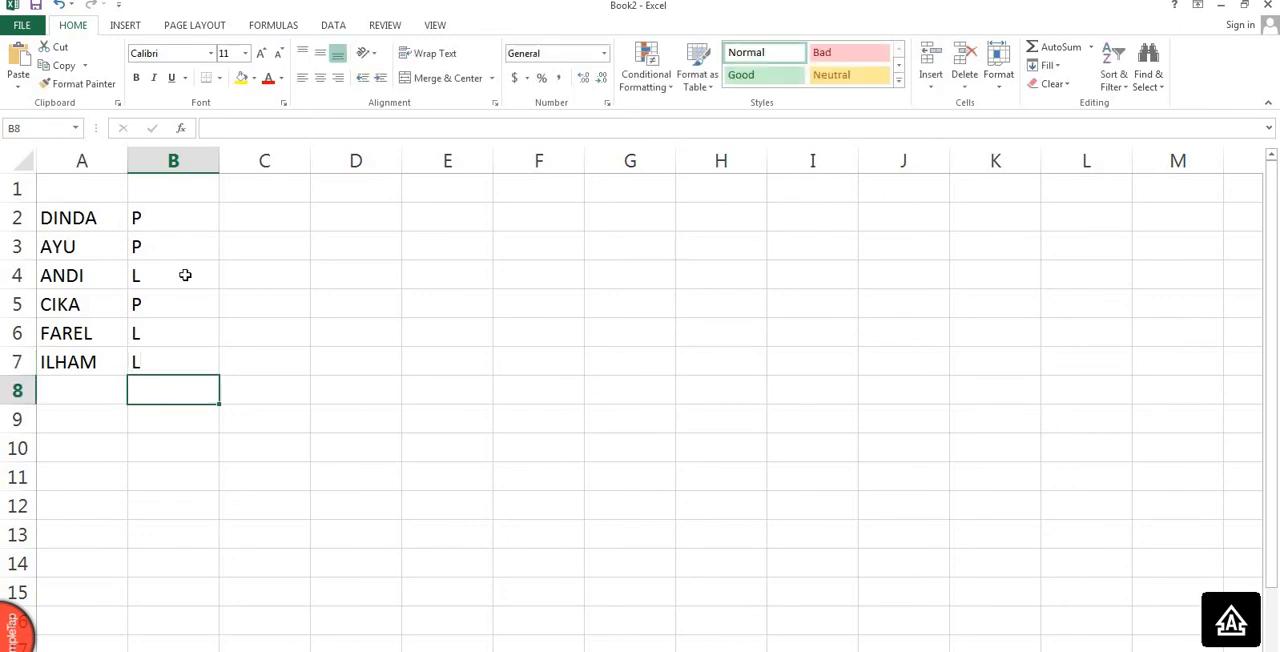
text(M)
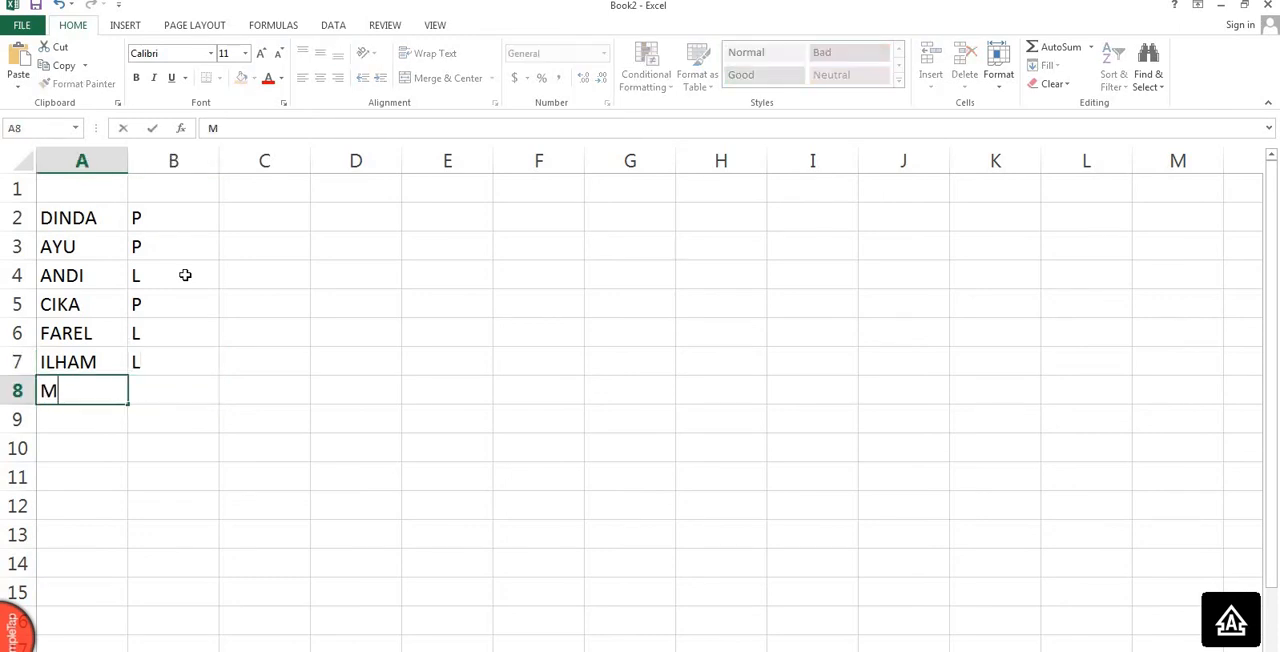
text(UHAMAD)
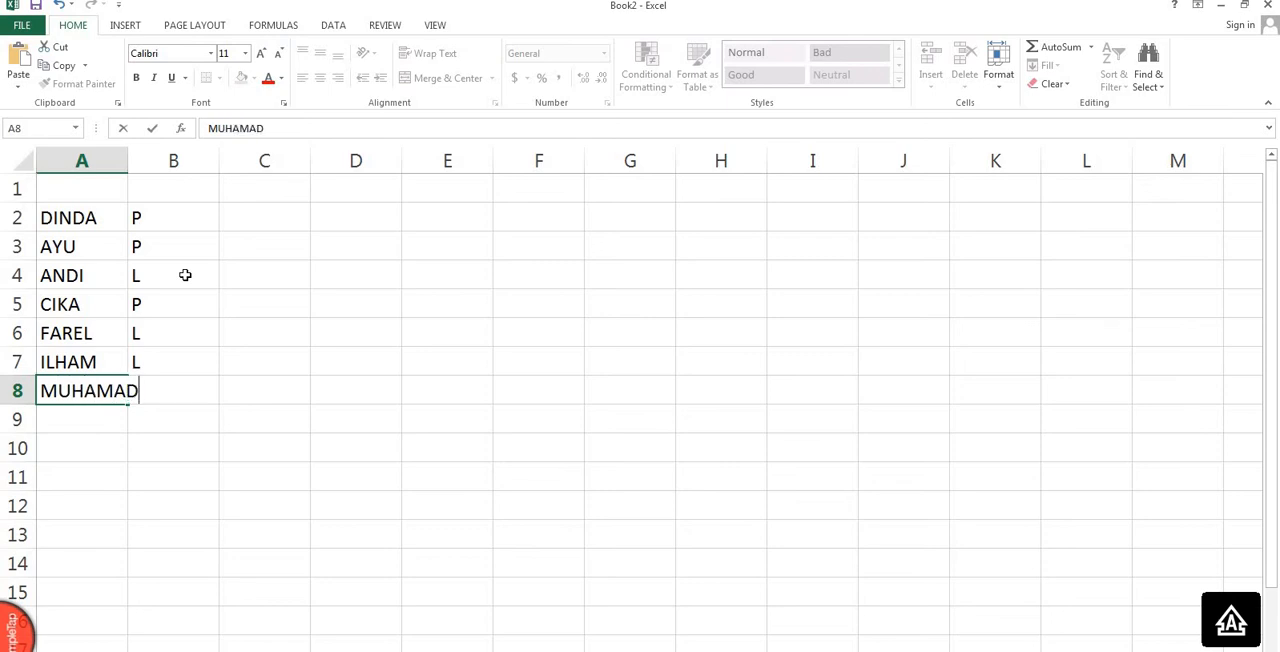
key(Tab)
text(L)
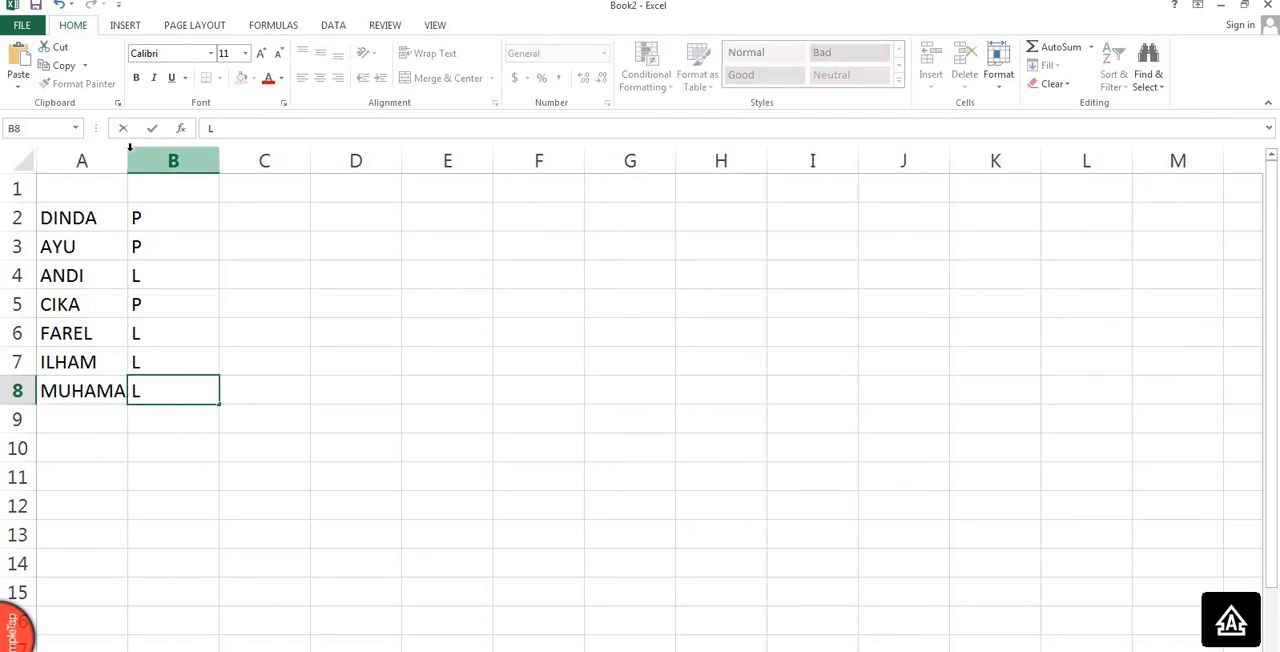
Auto-fit the widths of columns A and B to their contents, and widen column B slightly.
drag(122, 155, 128, 155)
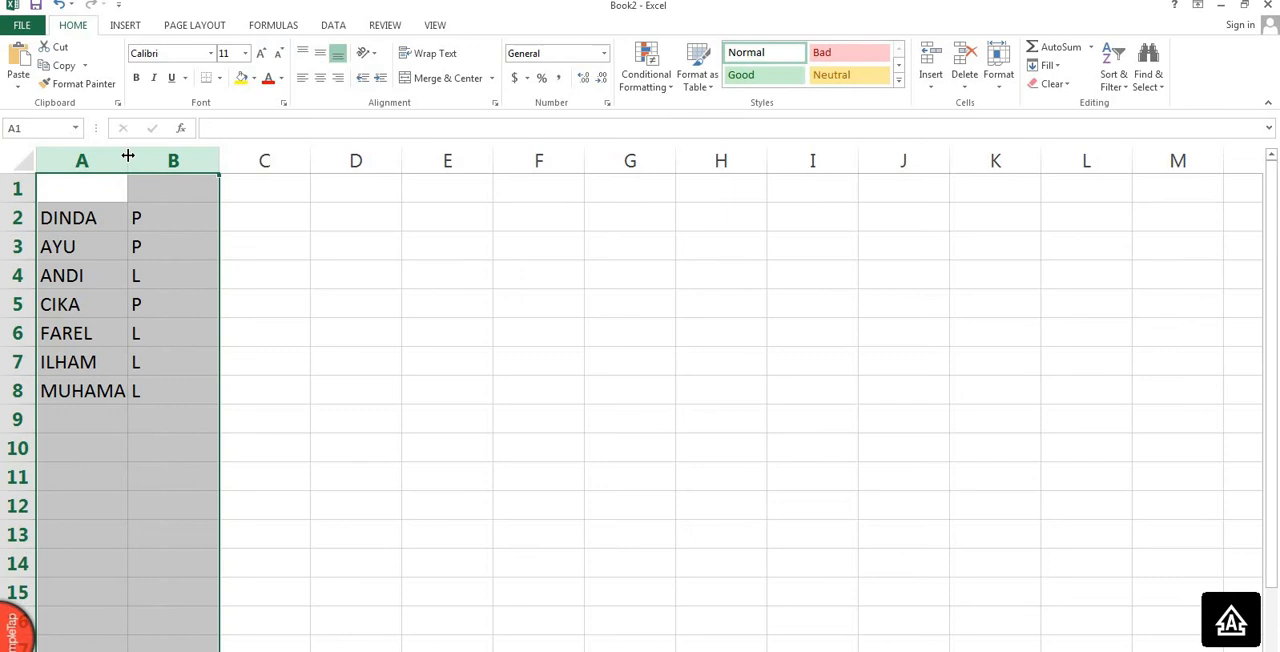
click(128, 155)
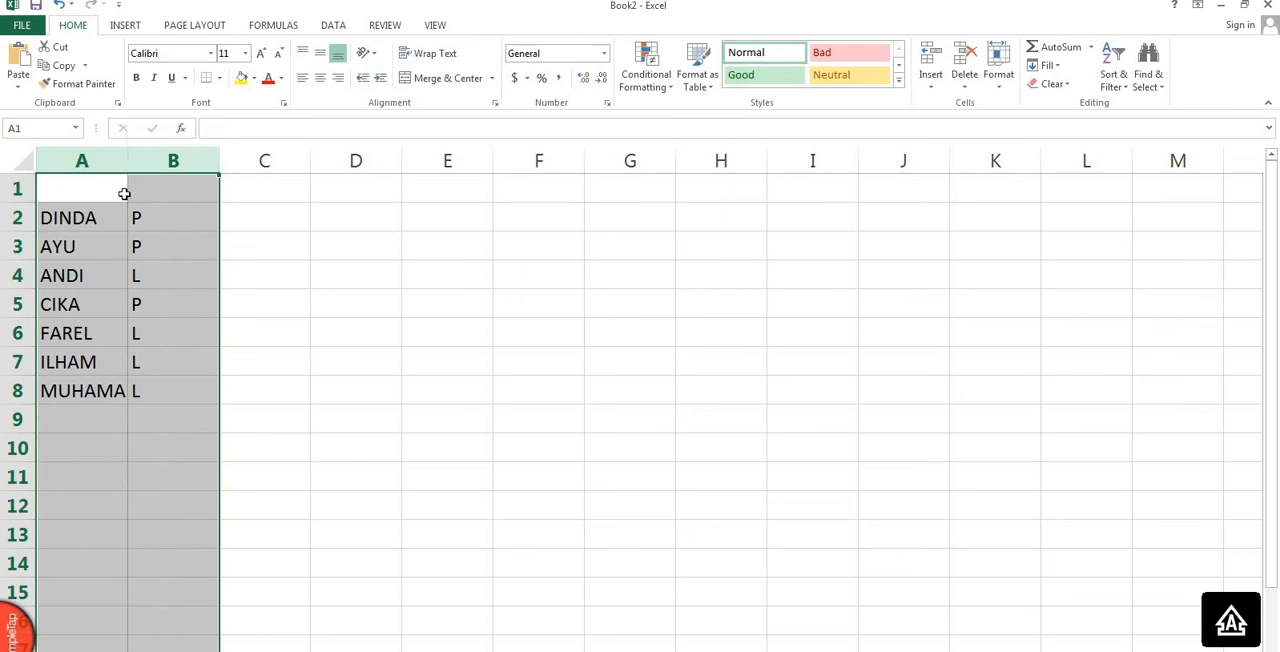
click(124, 194)
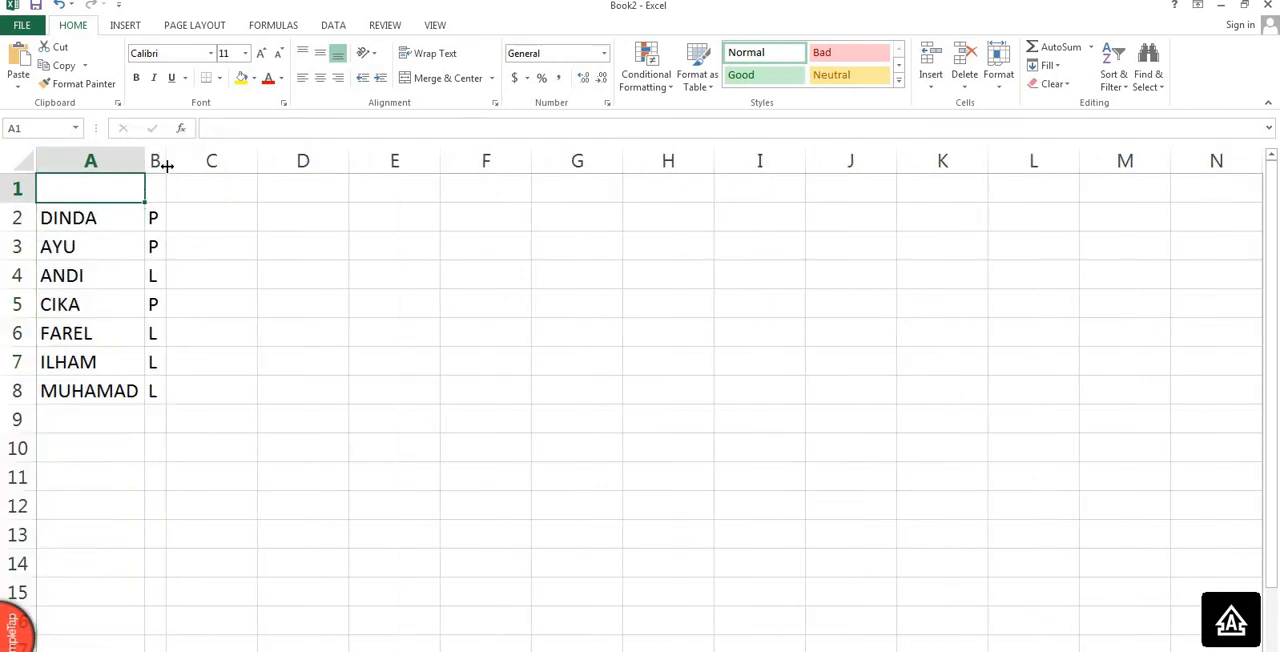
drag(166, 165, 204, 168)
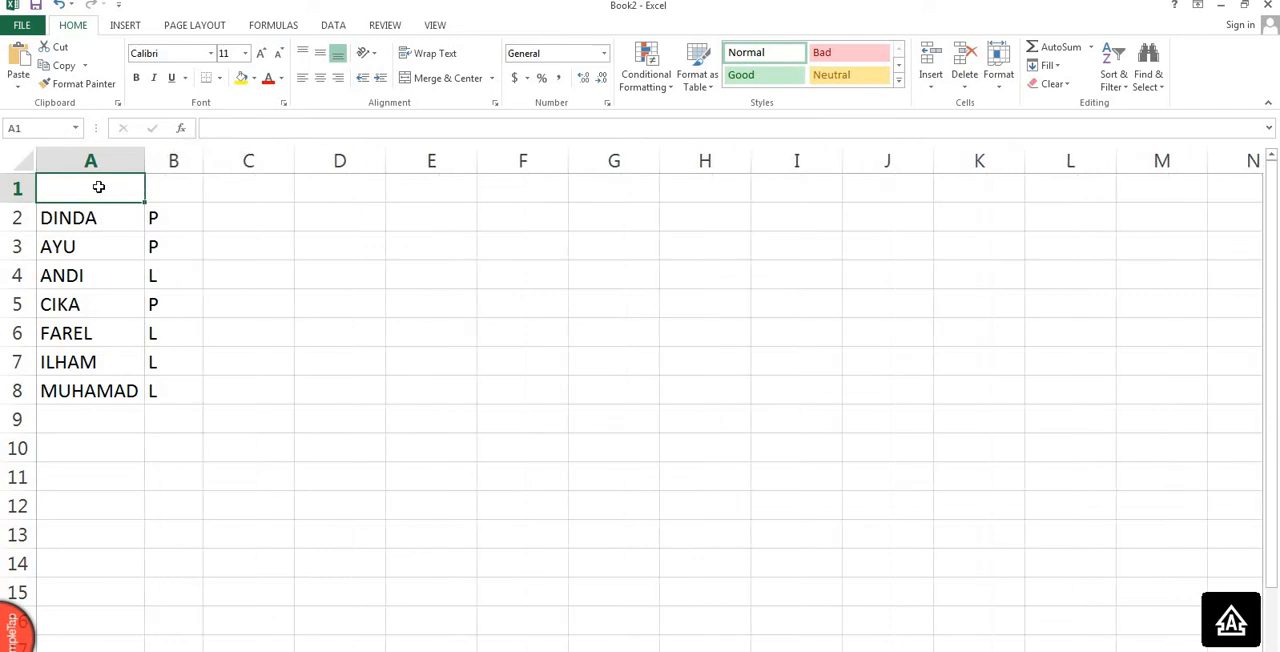
Enter the headers NAMA in A1 and JK in B1 and centre them horizontally.
text(NAMA)
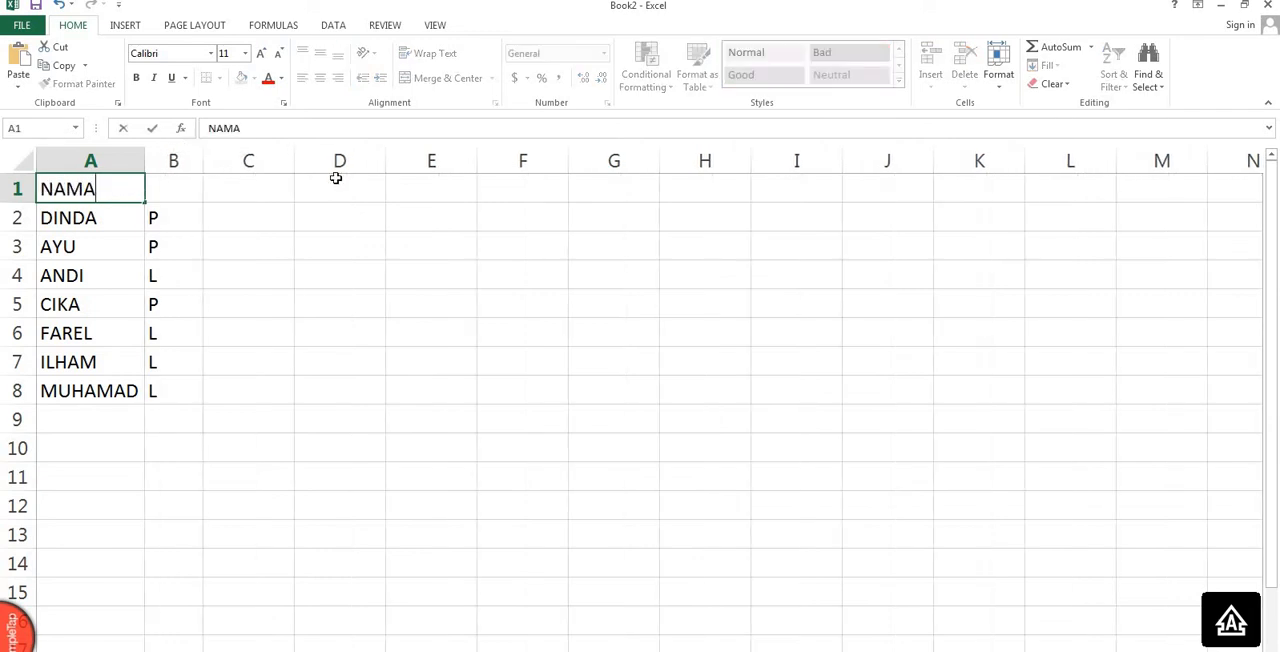
key(Tab)
text(j)
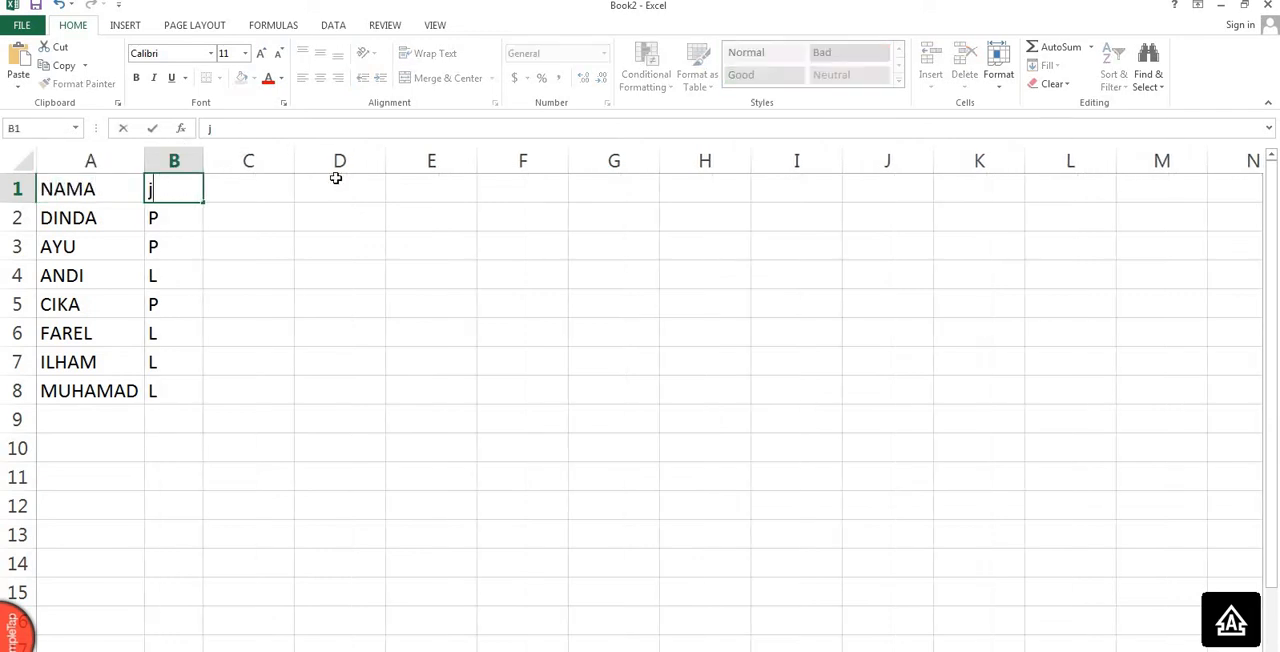
key(BackSpace)
text(JK)
click(368, 223)
drag(80, 185, 155, 188)
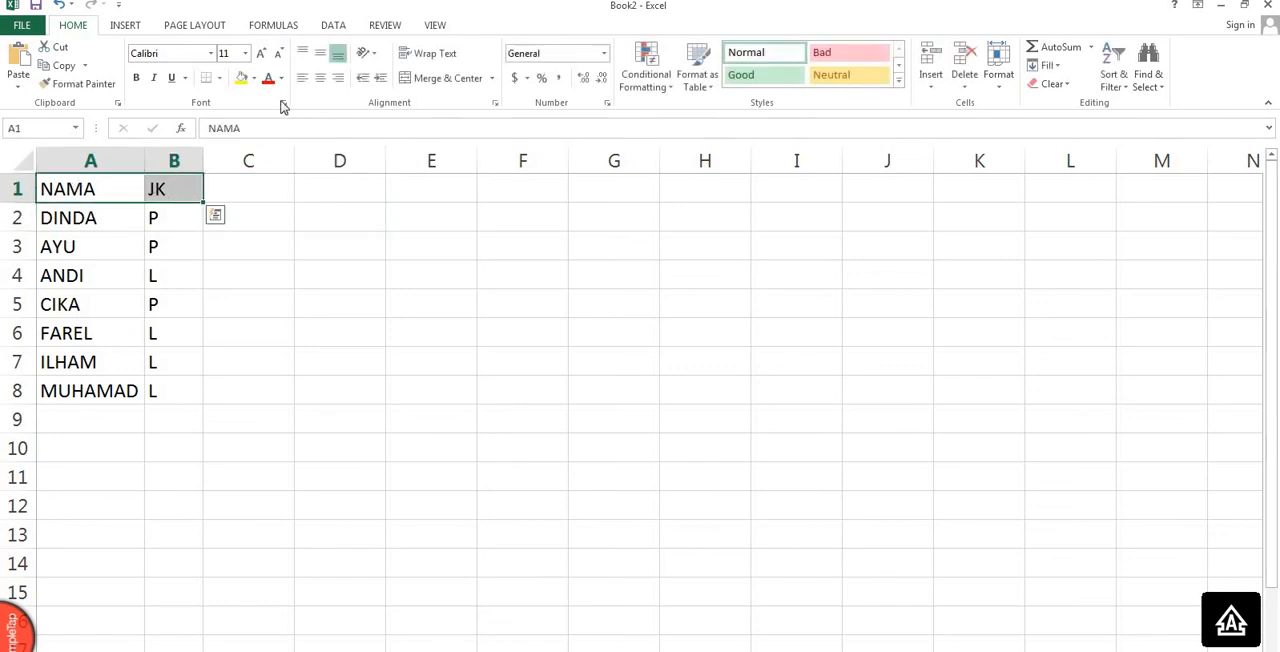
click(319, 80)
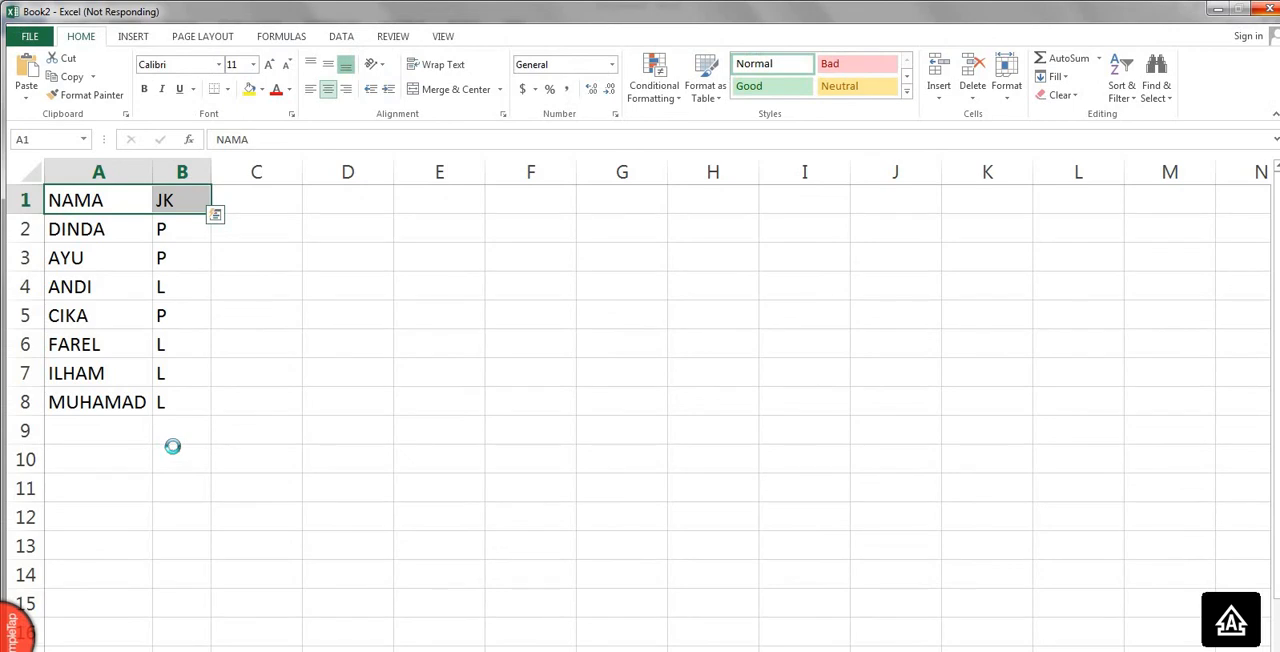
Enter the formula =COUNTIF(B2:B8,"P") in cell B10.
click(173, 447)
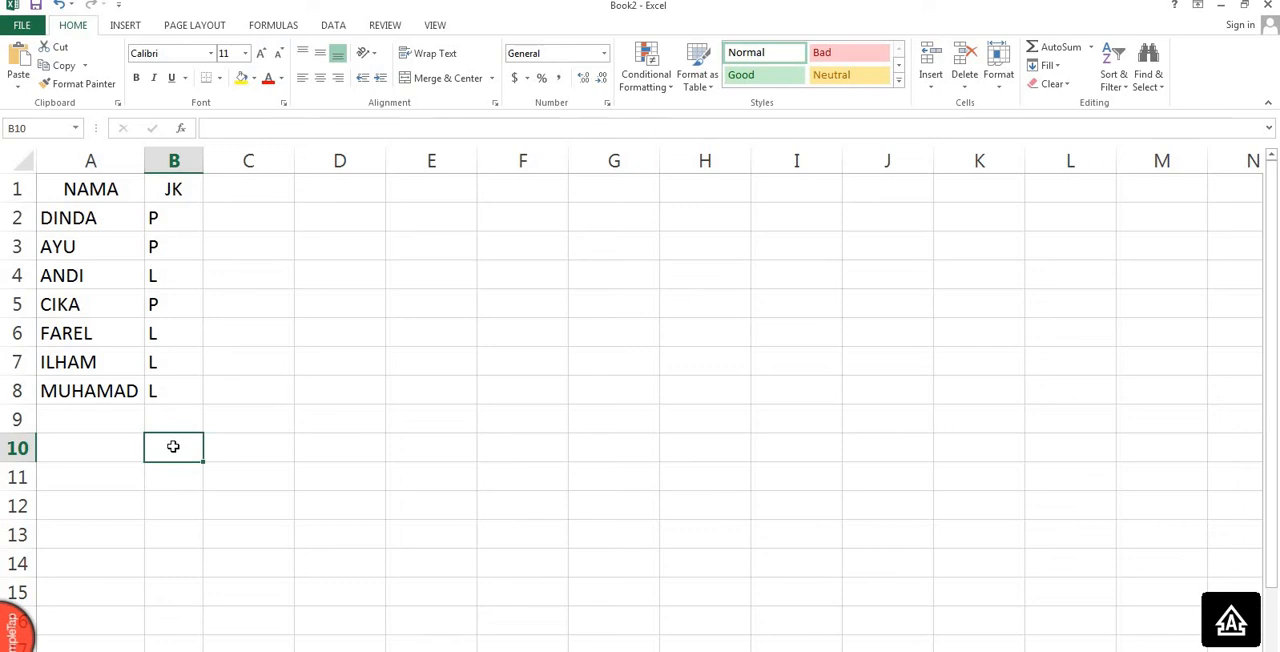
text(=)
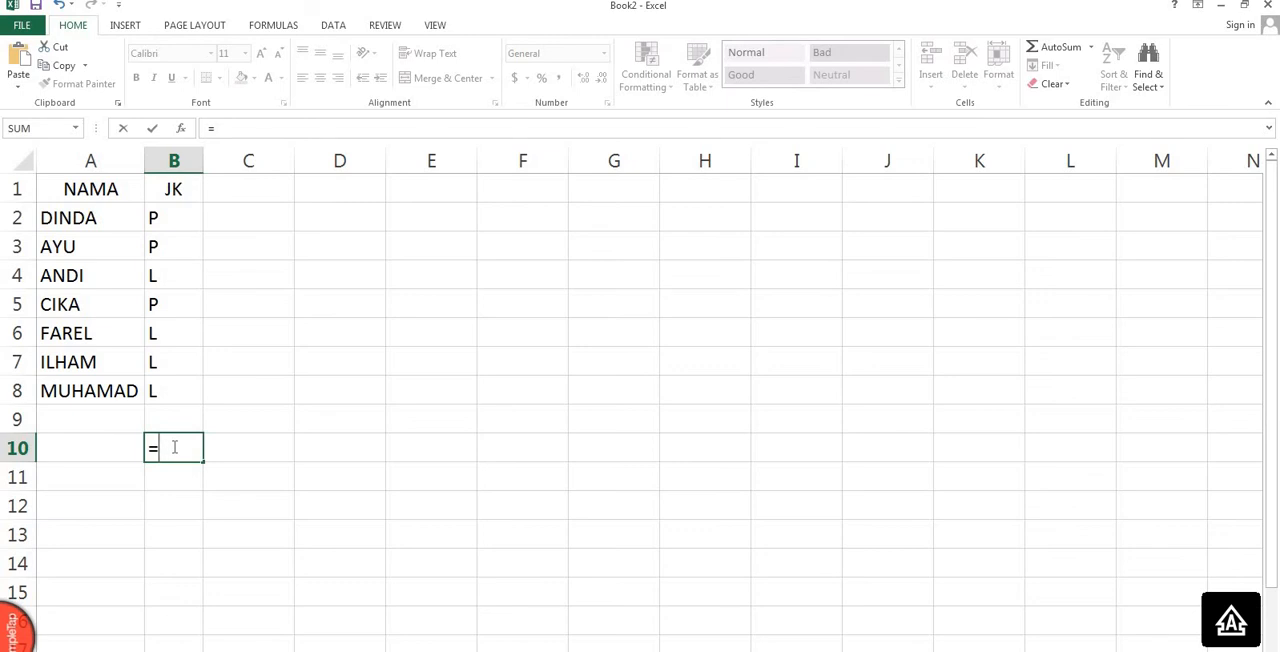
text(CO)
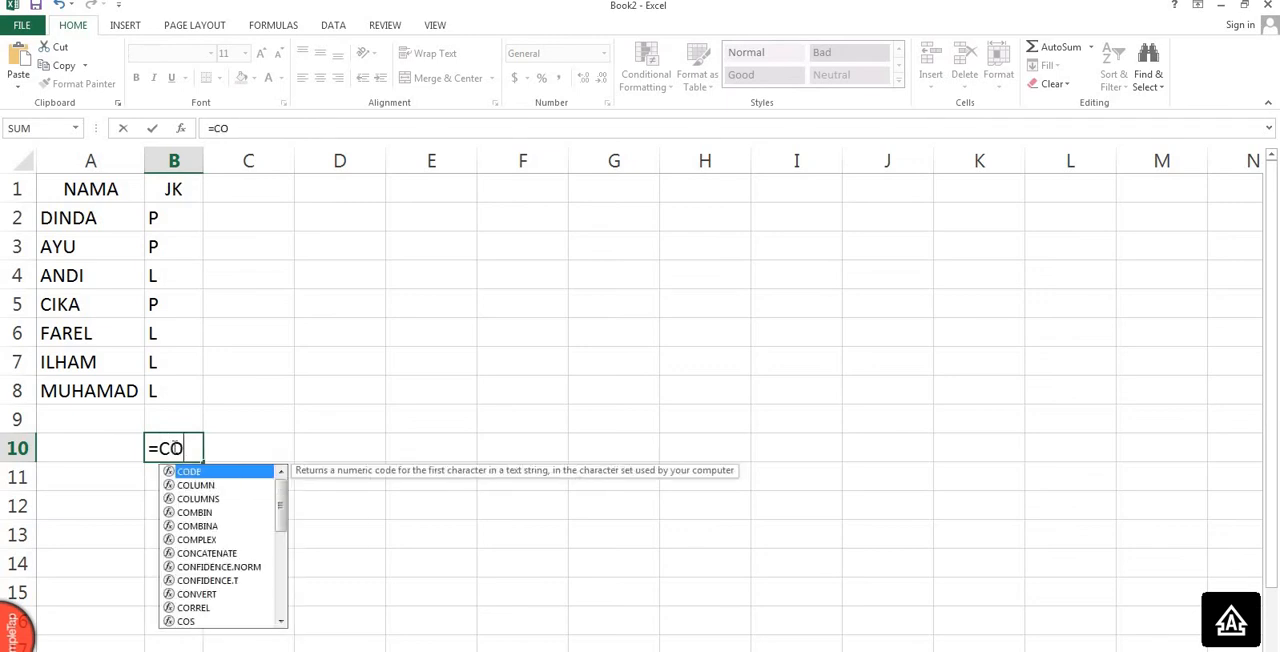
text(UNTIF)
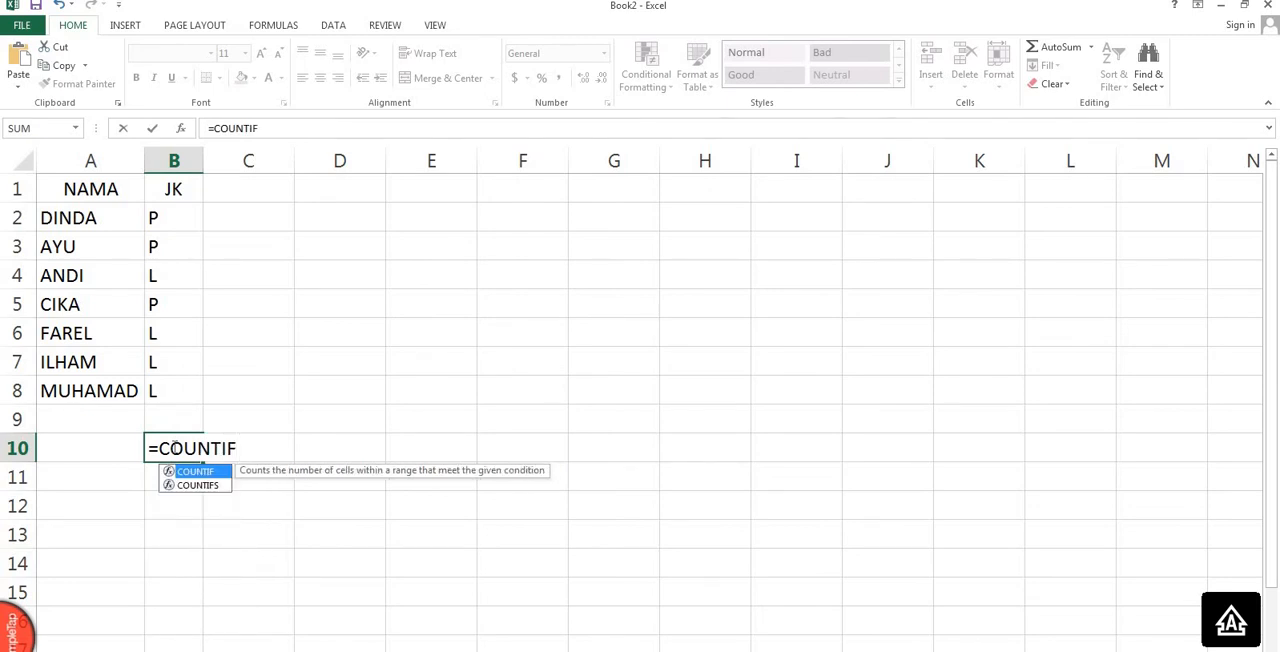
text(()
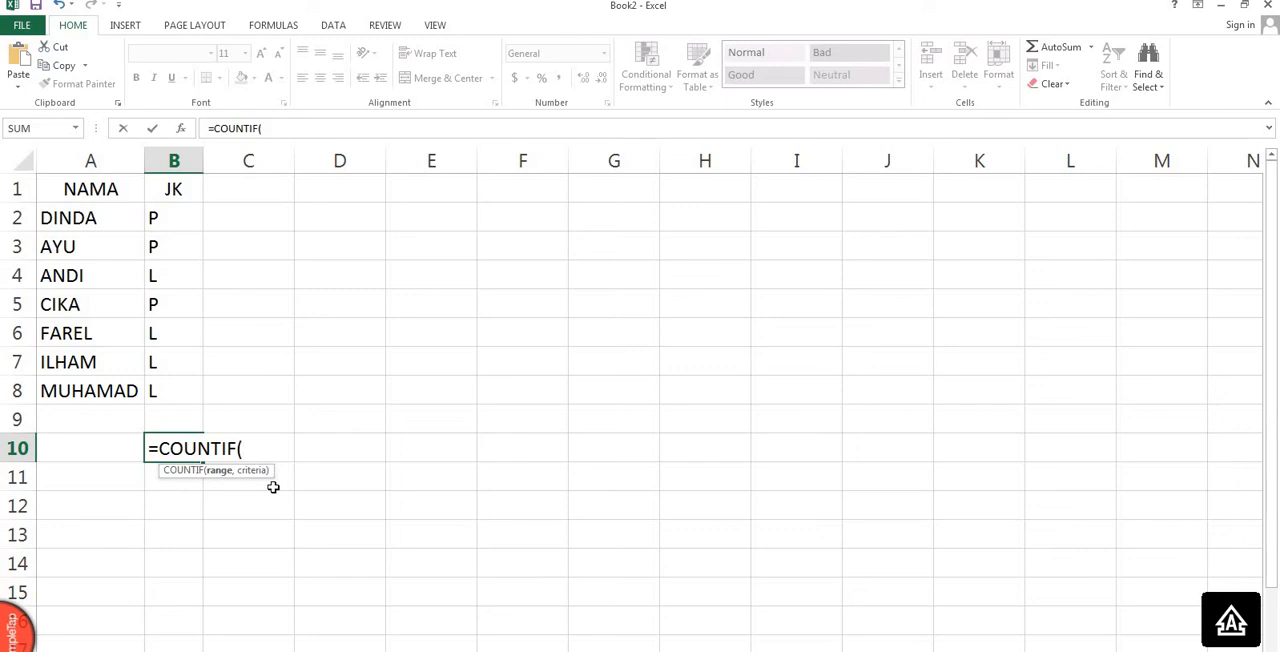
drag(186, 220, 170, 387)
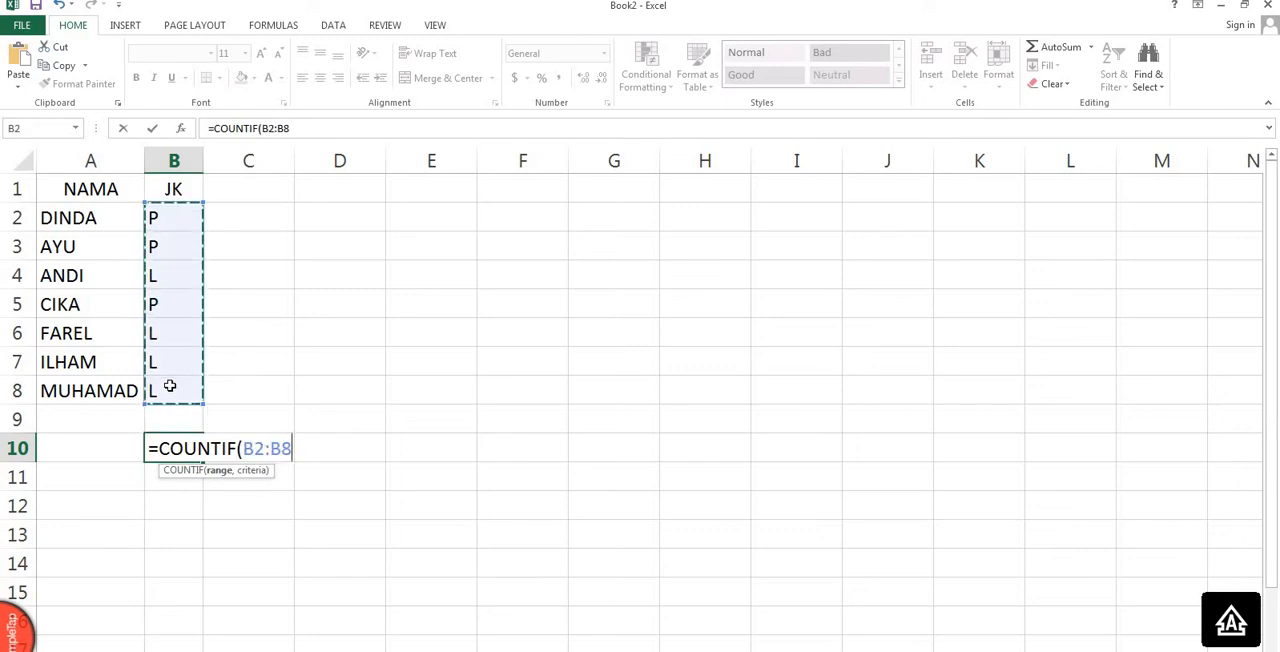
text(,")
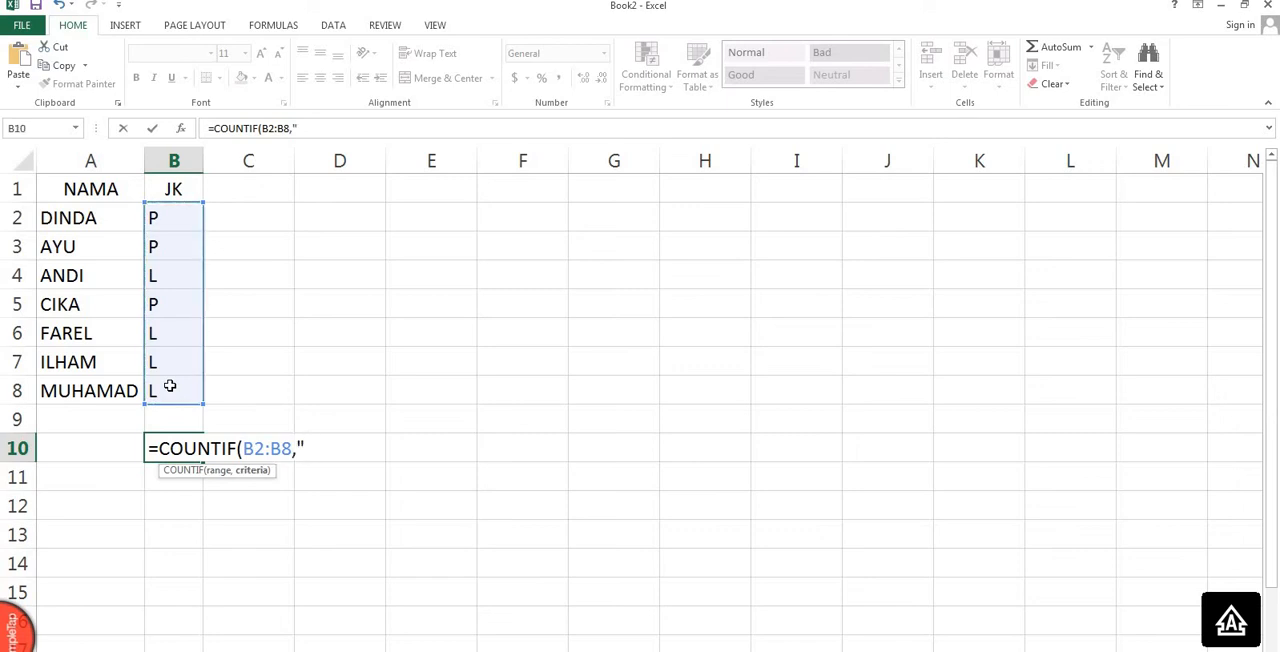
text(P"))
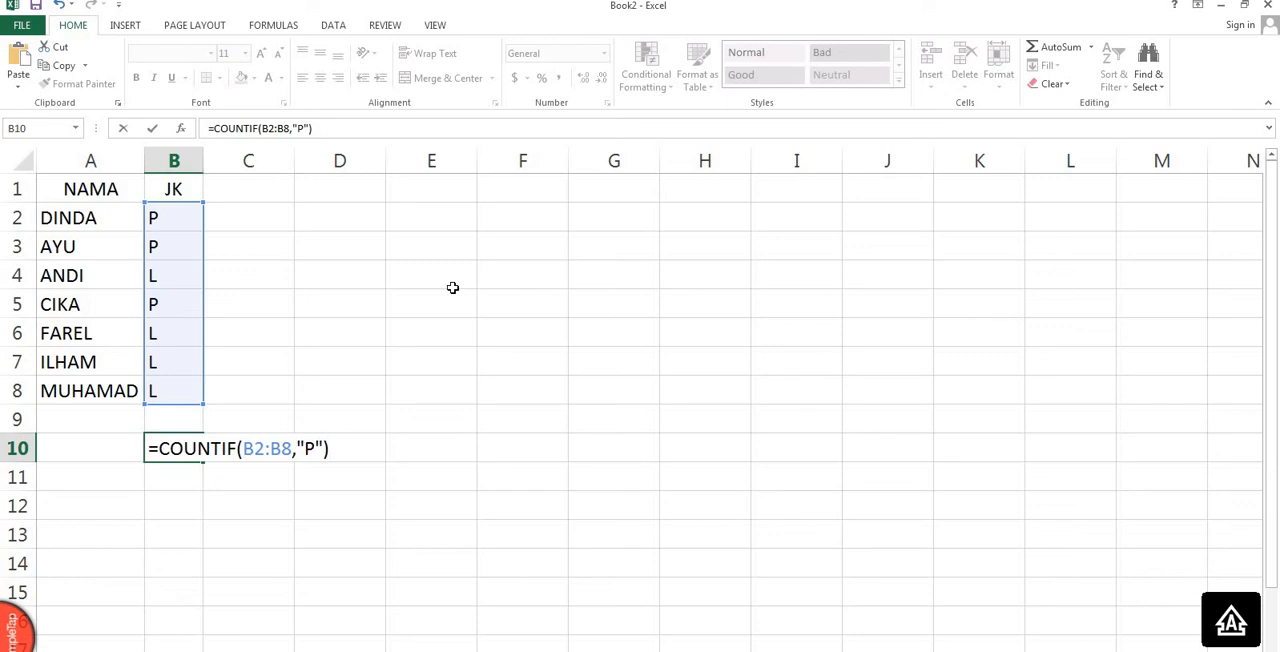
key(Return)
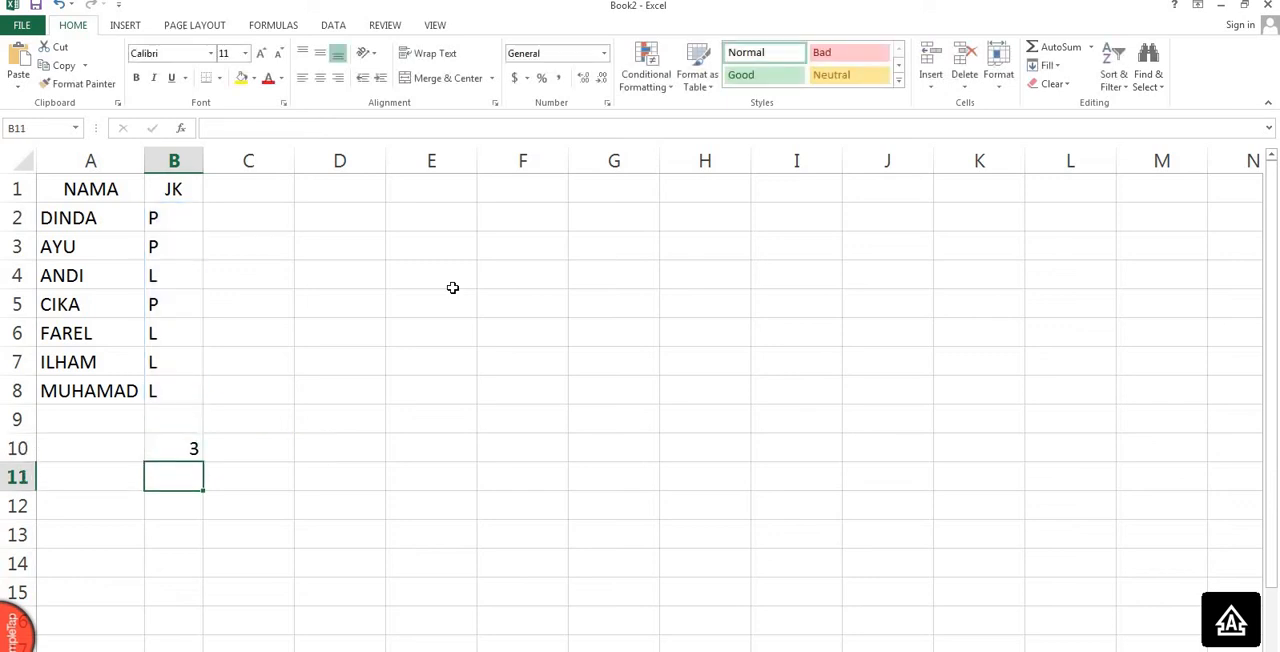
Review the range and criterion of the COUNTIF formula in cell B10.
double_click(183, 449)
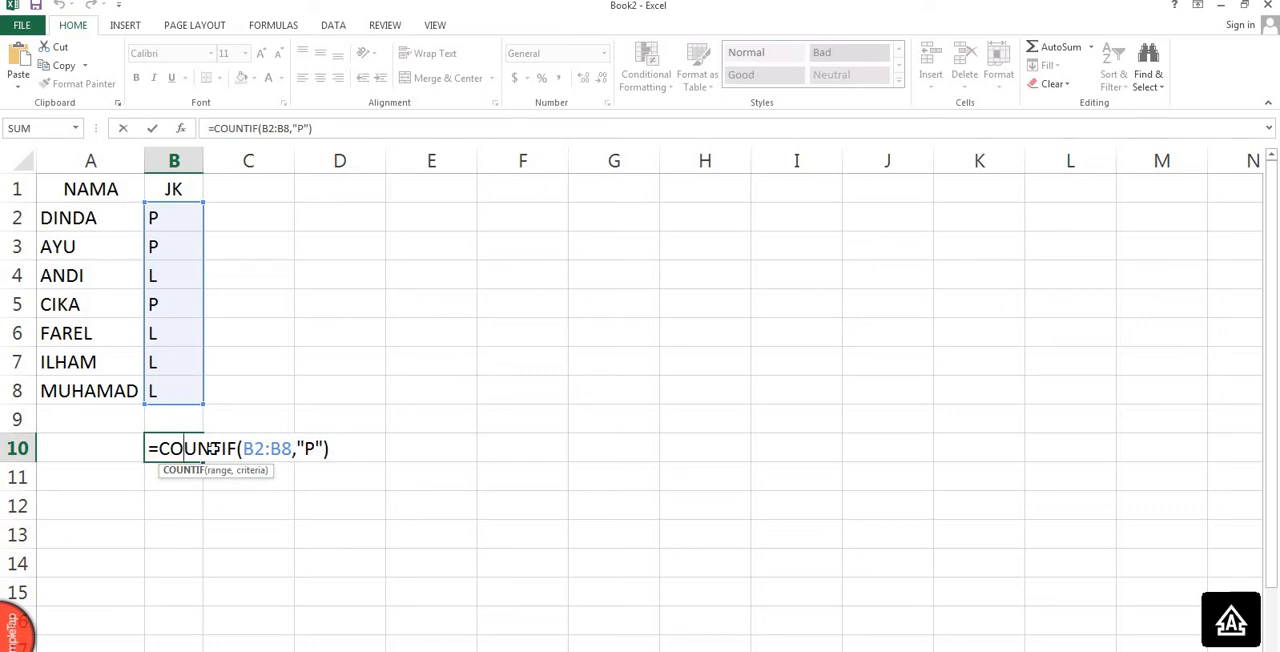
key(Return)
key(Up)
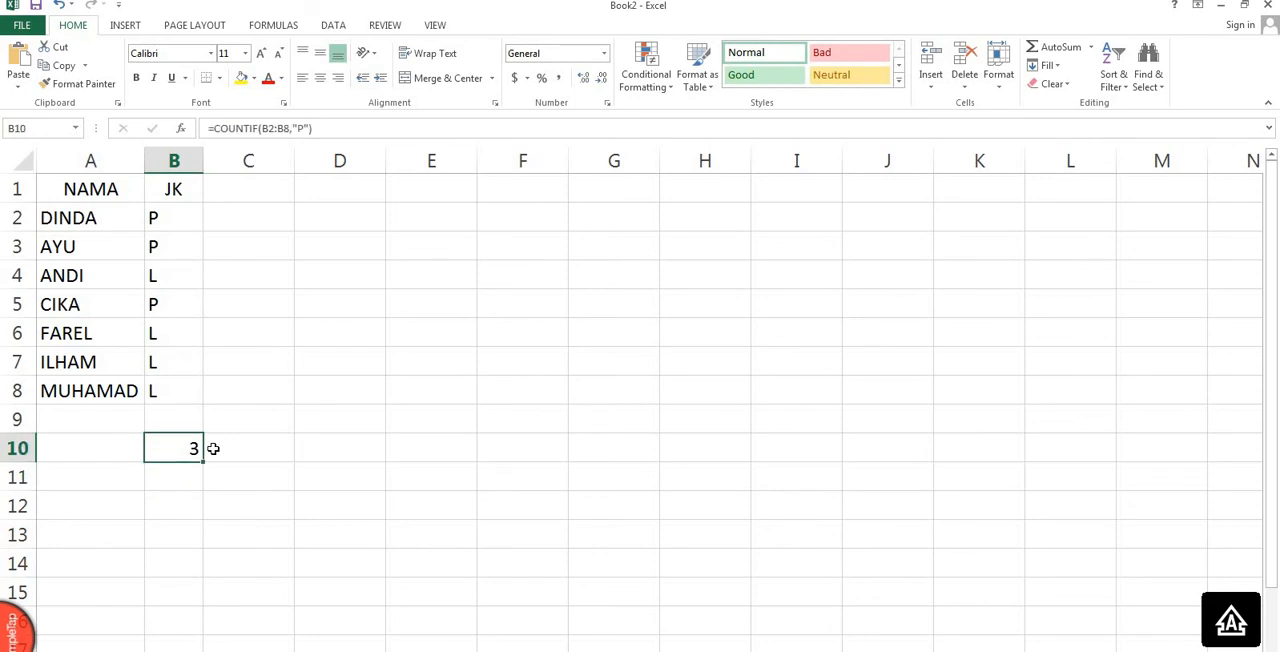
Change the criterion of the COUNTIF formula in cell B10 to "L".
double_click(181, 448)
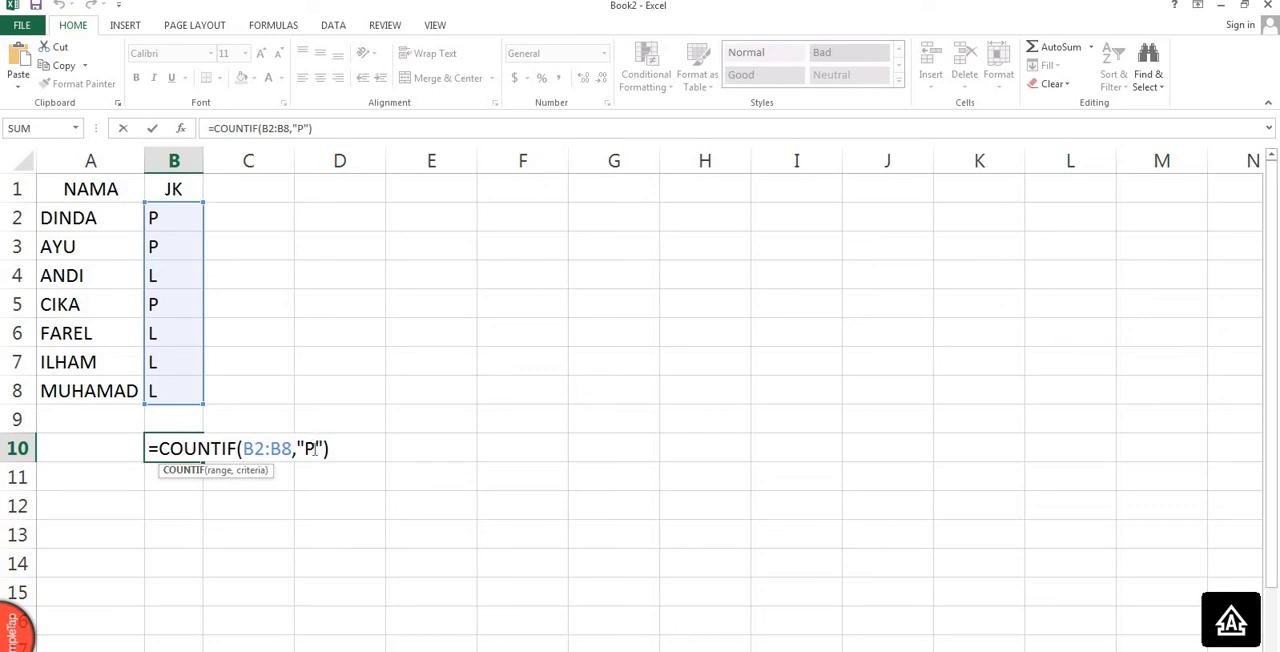
click(313, 449)
key(BackSpace)
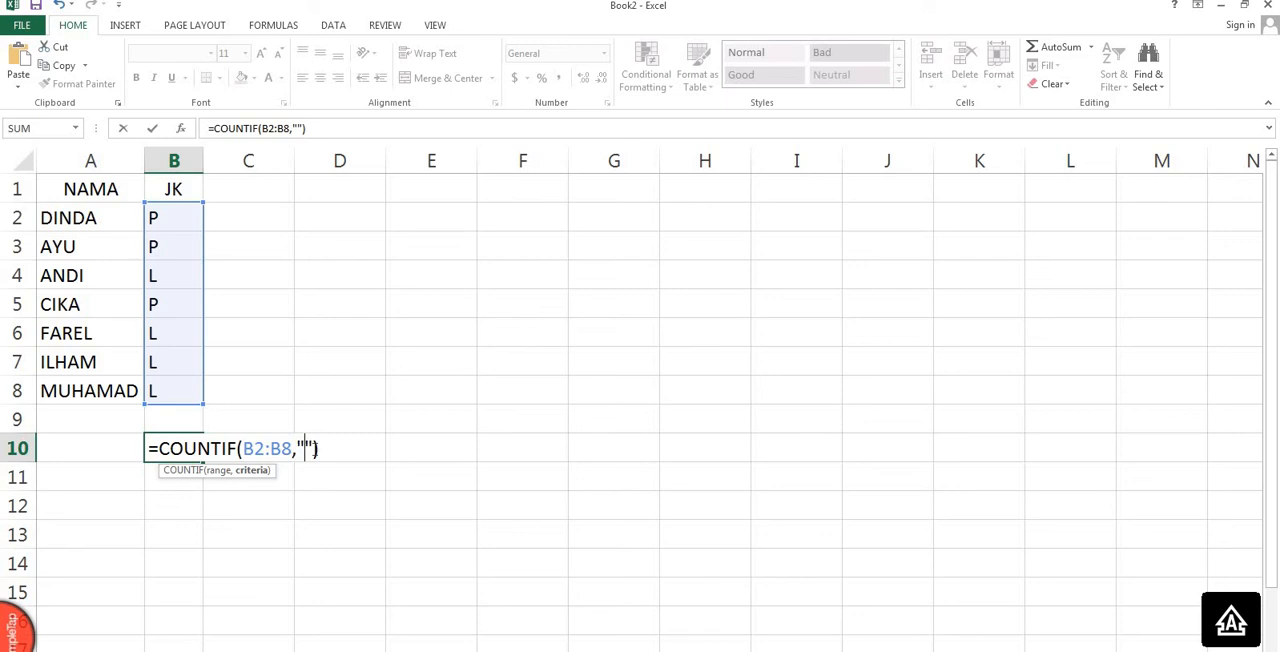
text(L)
key(Return)
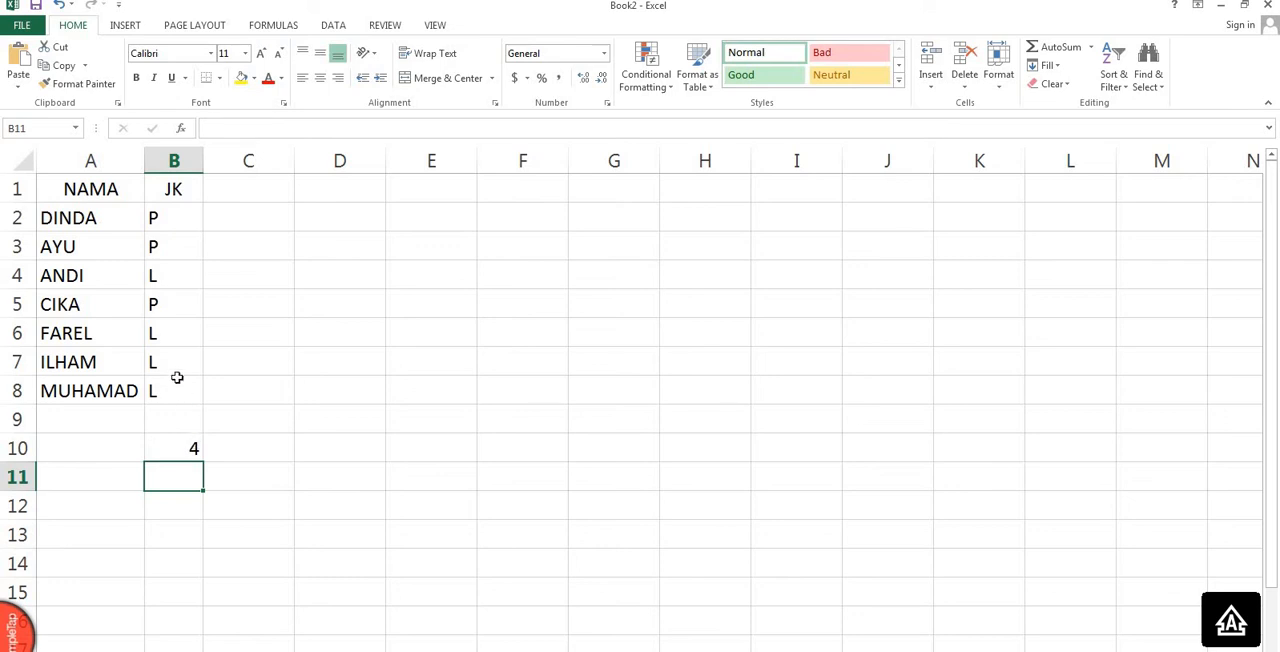
Clear the COUNTIF formula from cell B10.
click(190, 449)
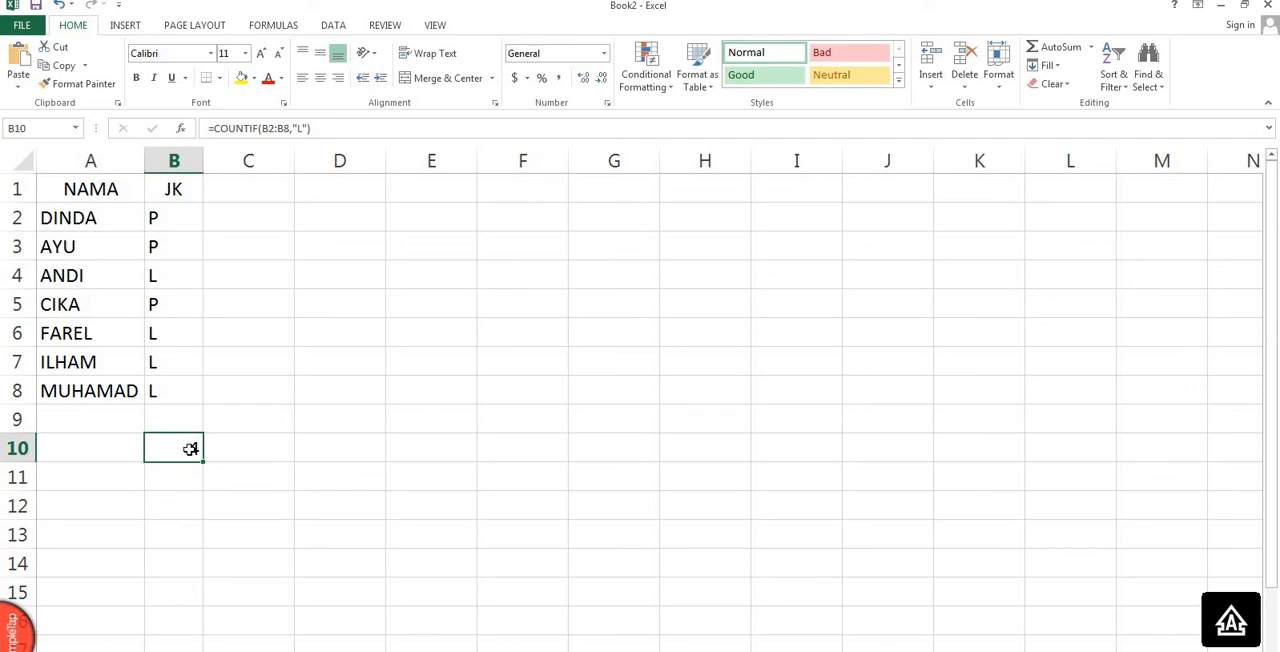
click(181, 333)
click(173, 446)
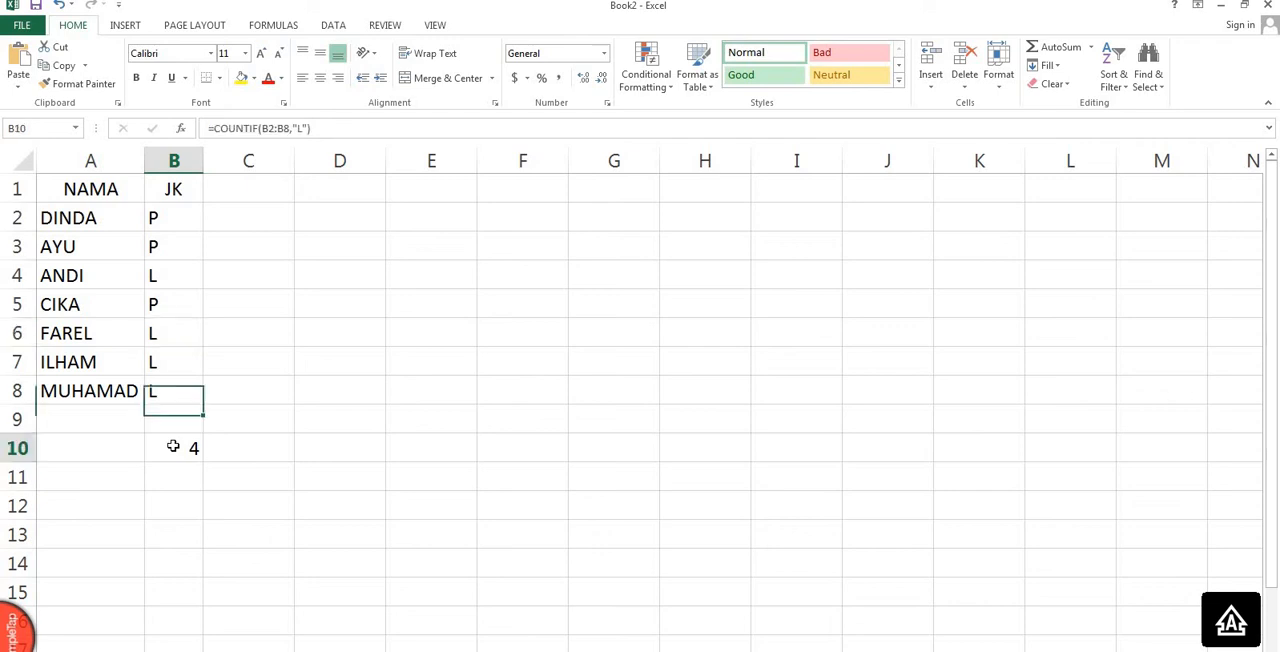
key(Delete)
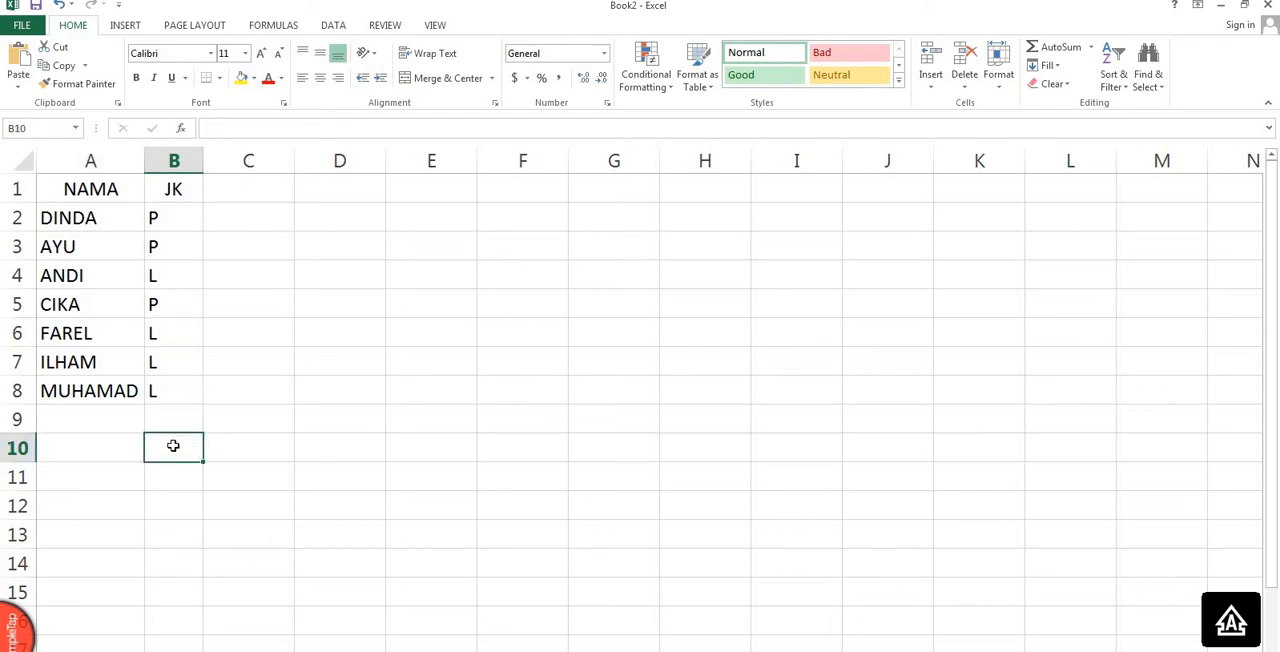
Clear the JK codes for FAREL in cell B6 and AYU in cell B3.
click(175, 341)
key(Delete)
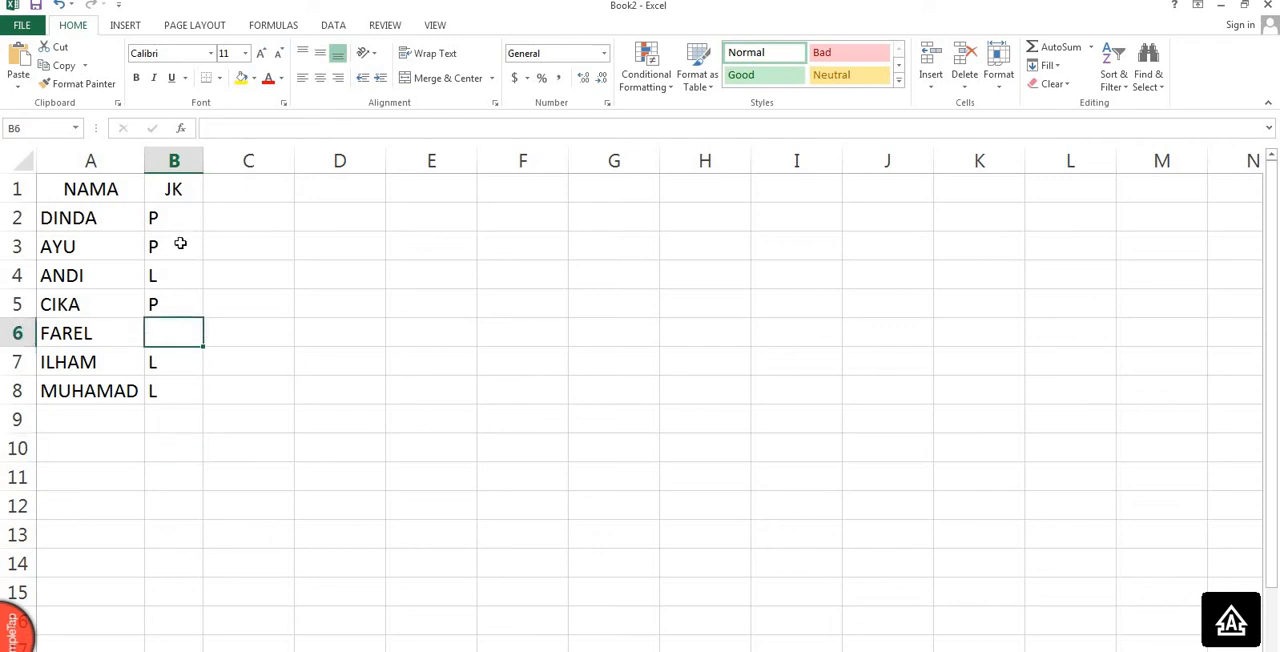
click(180, 243)
key(Delete)
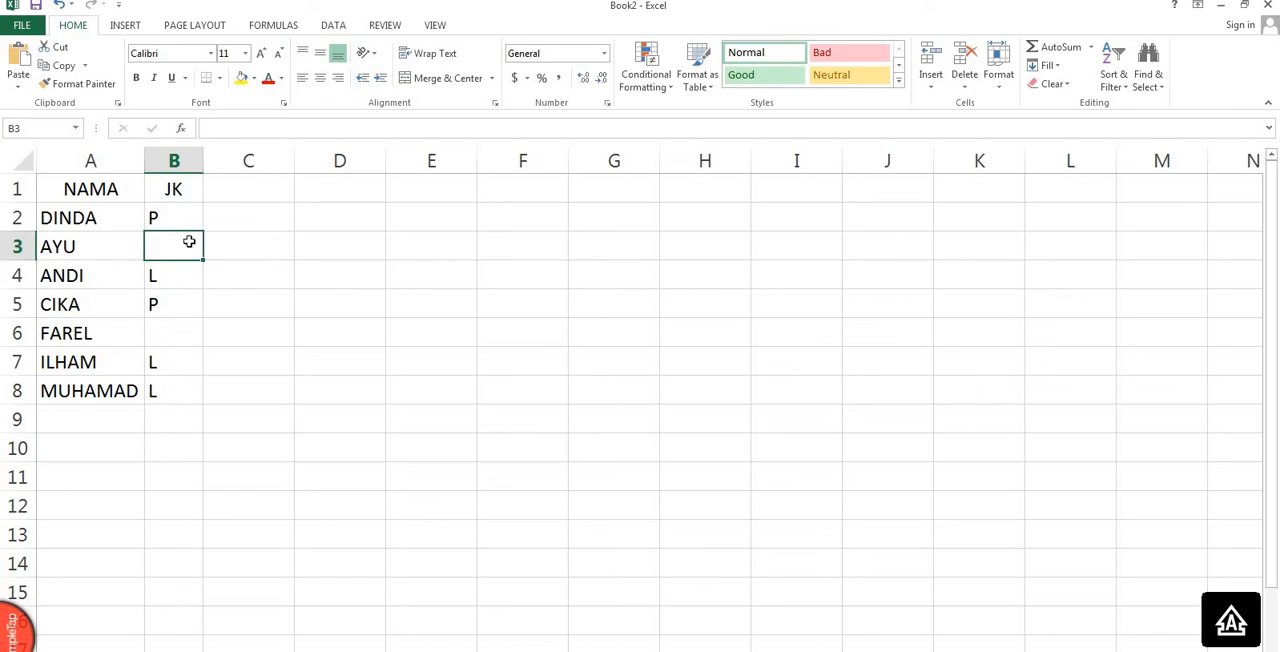
Enter the formula =COUNTBLANK(B2:B8) in cell B10 to count the empty cells in the JK column.
click(173, 449)
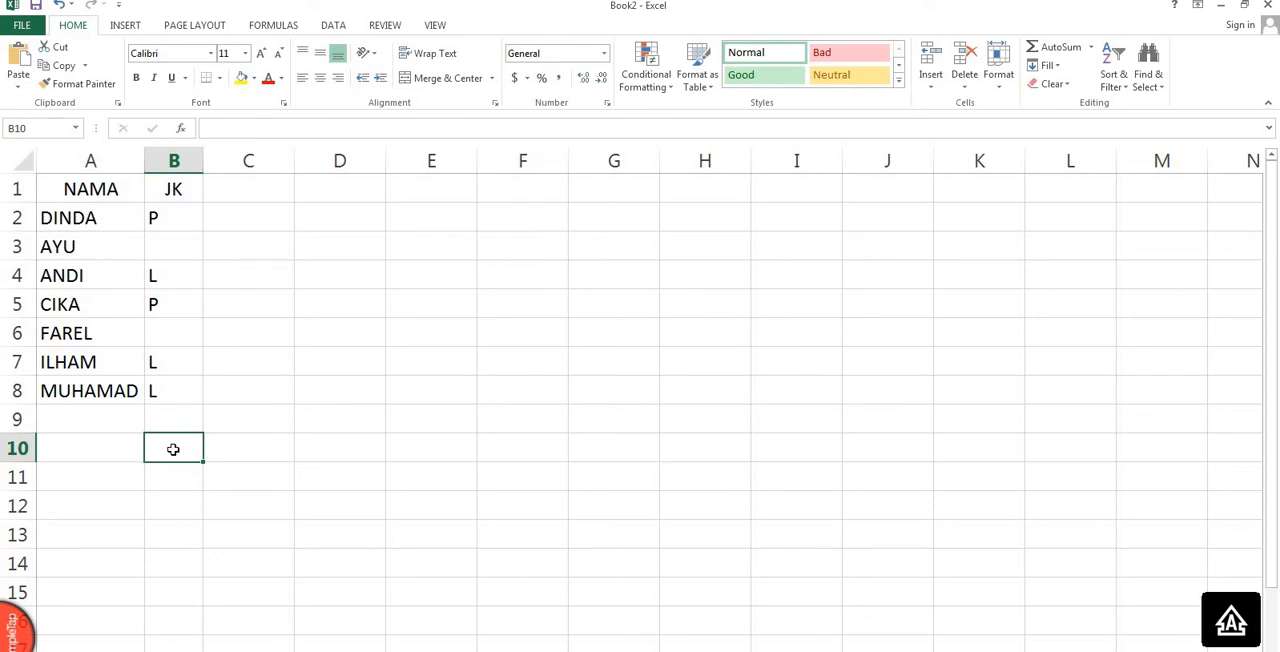
text(=)
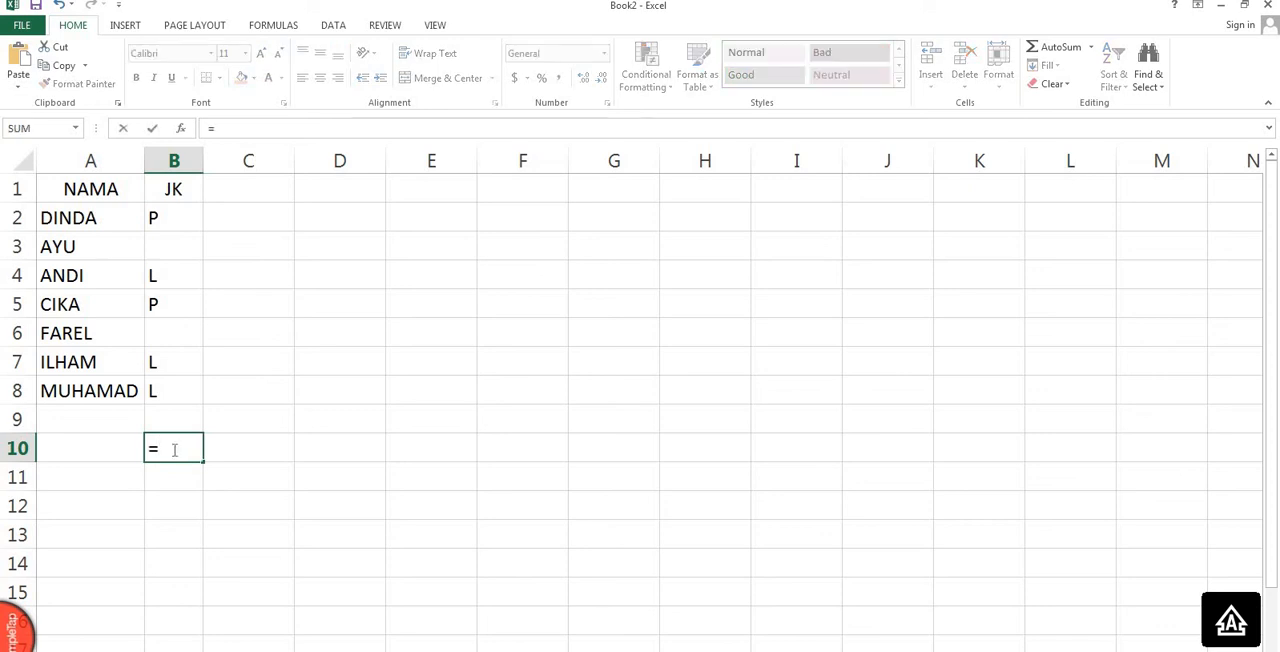
text(COUNT)
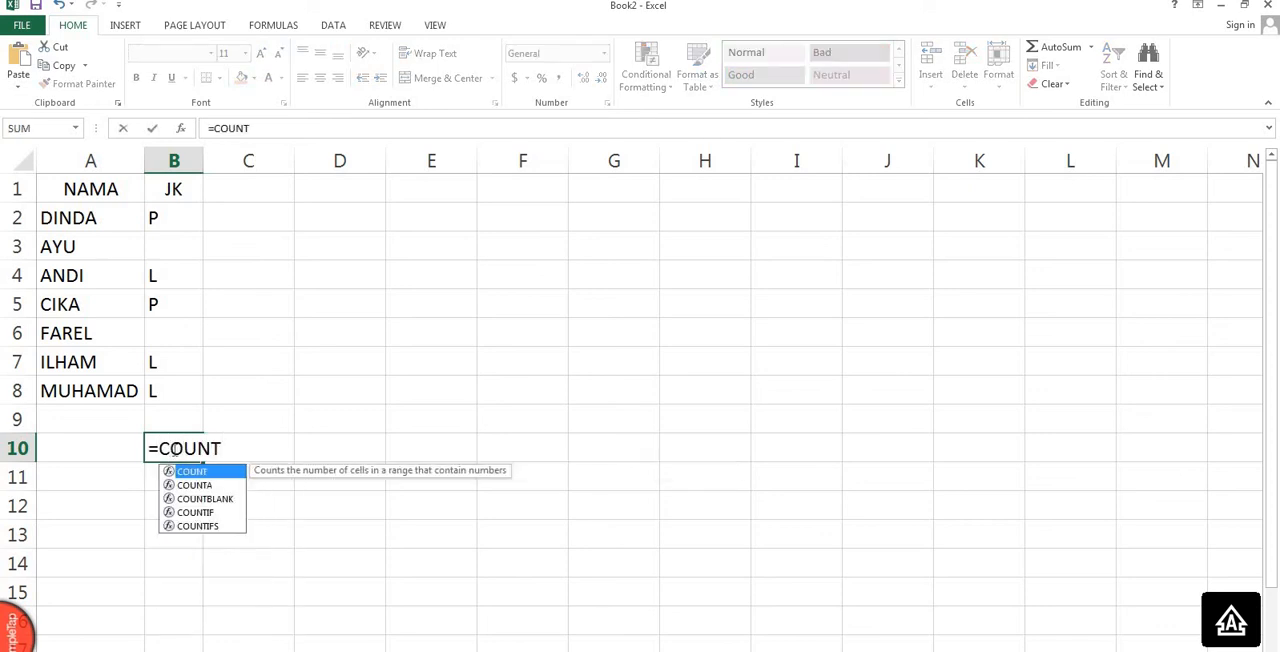
key(Down)
key(Down)
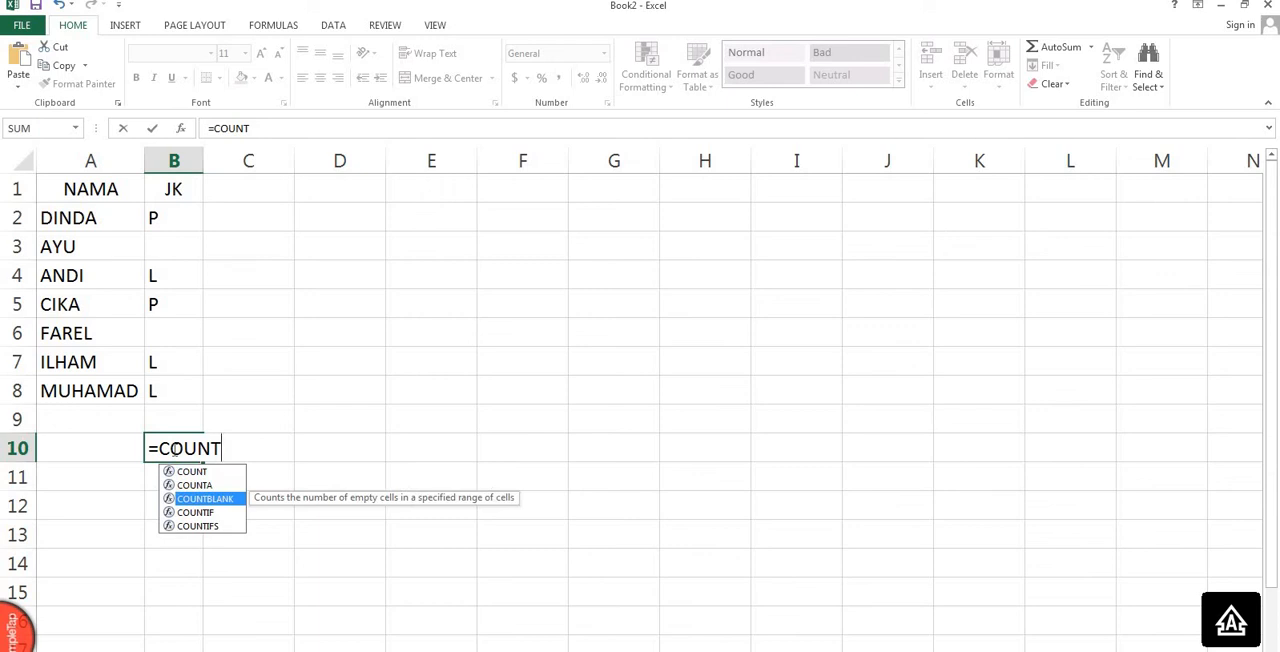
double_click(198, 498)
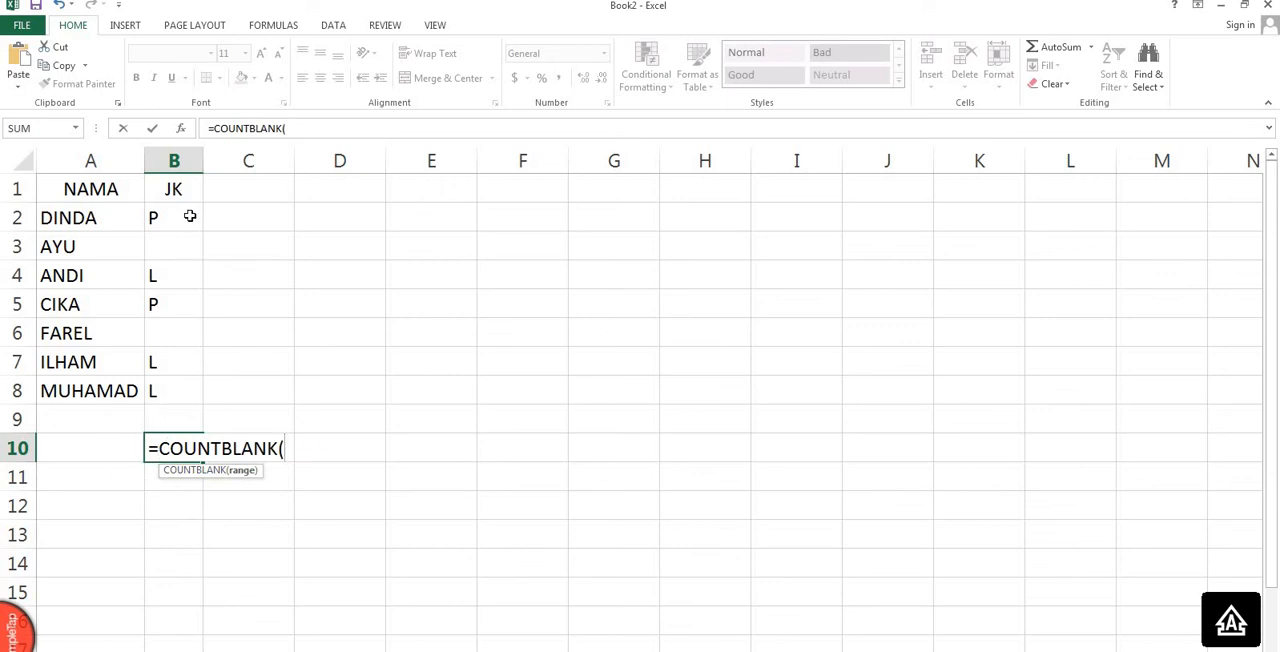
drag(189, 216, 177, 386)
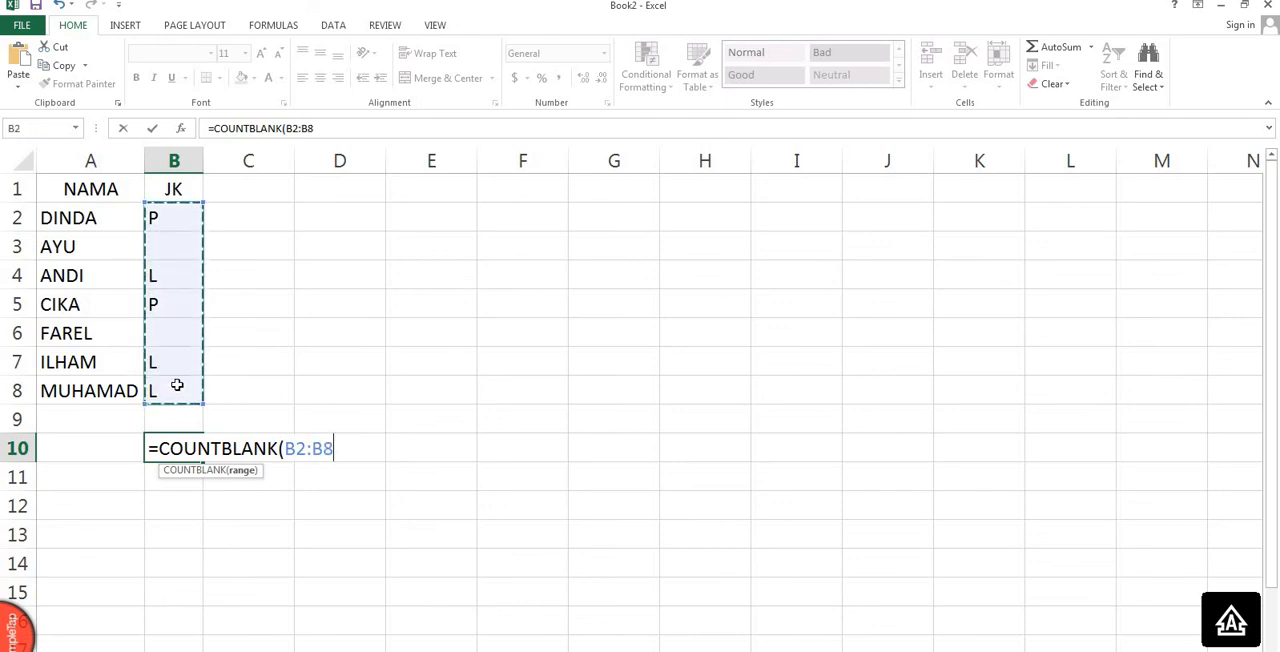
text())
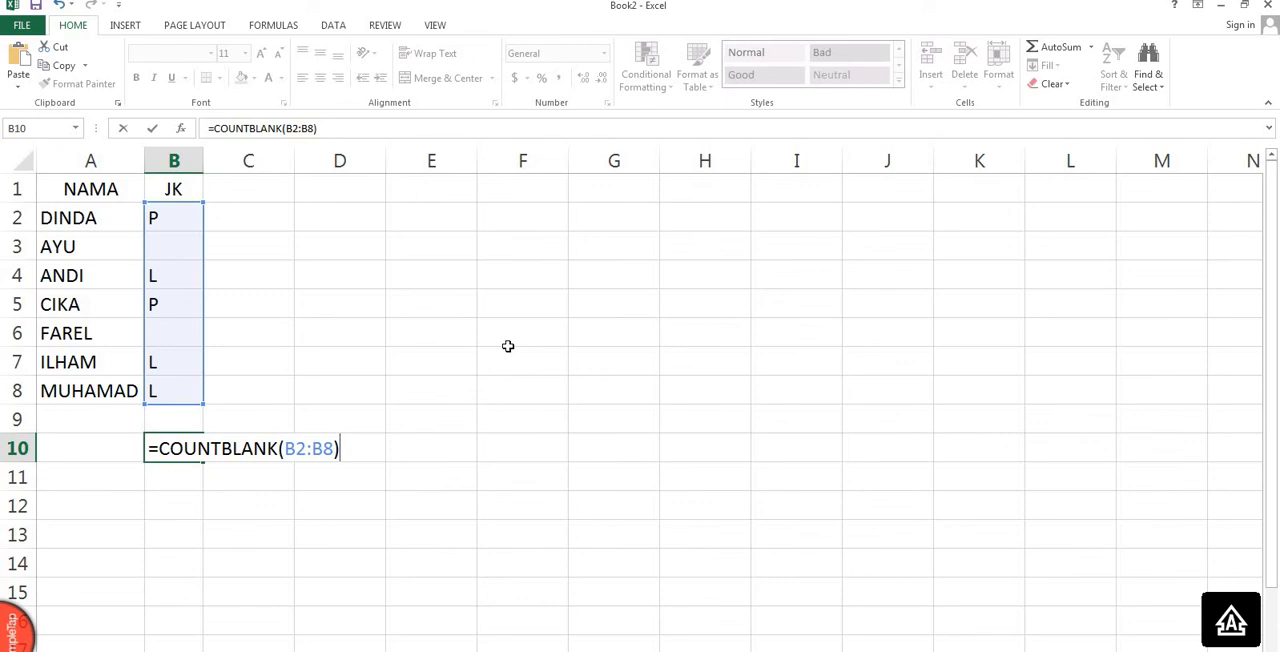
key(Return)
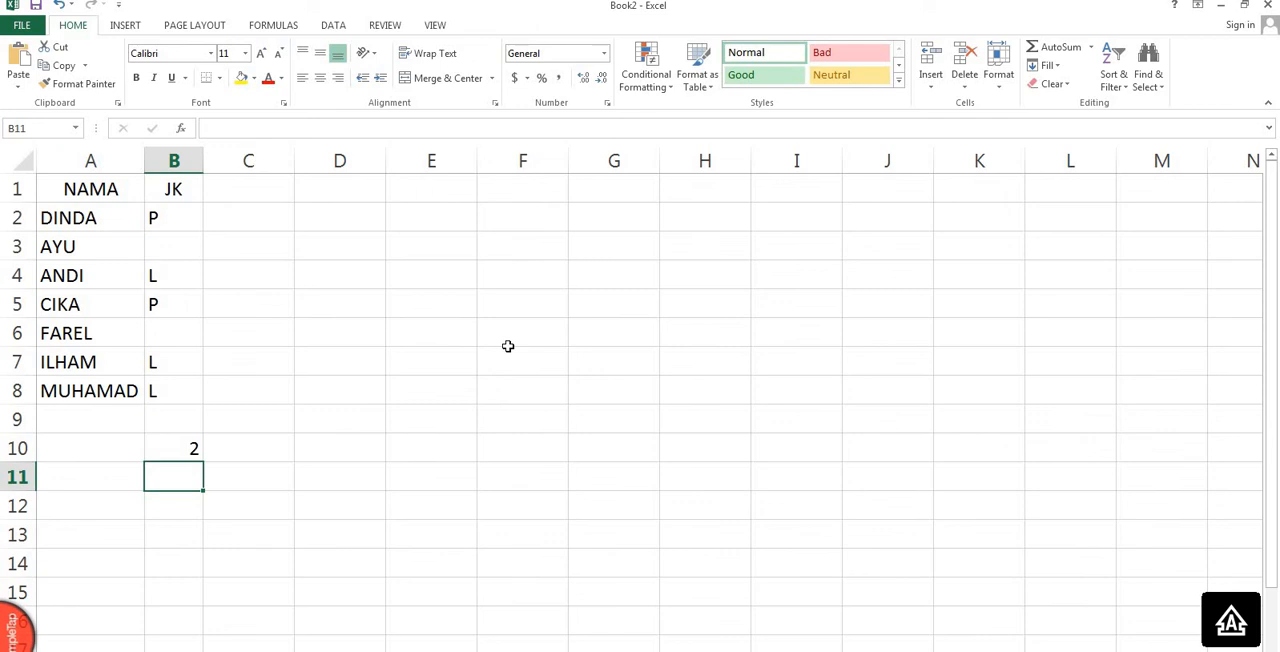
Check the blank cells B3 and B6 against the COUNTBLANK result, and clear the formula from cell B10.
click(174, 328)
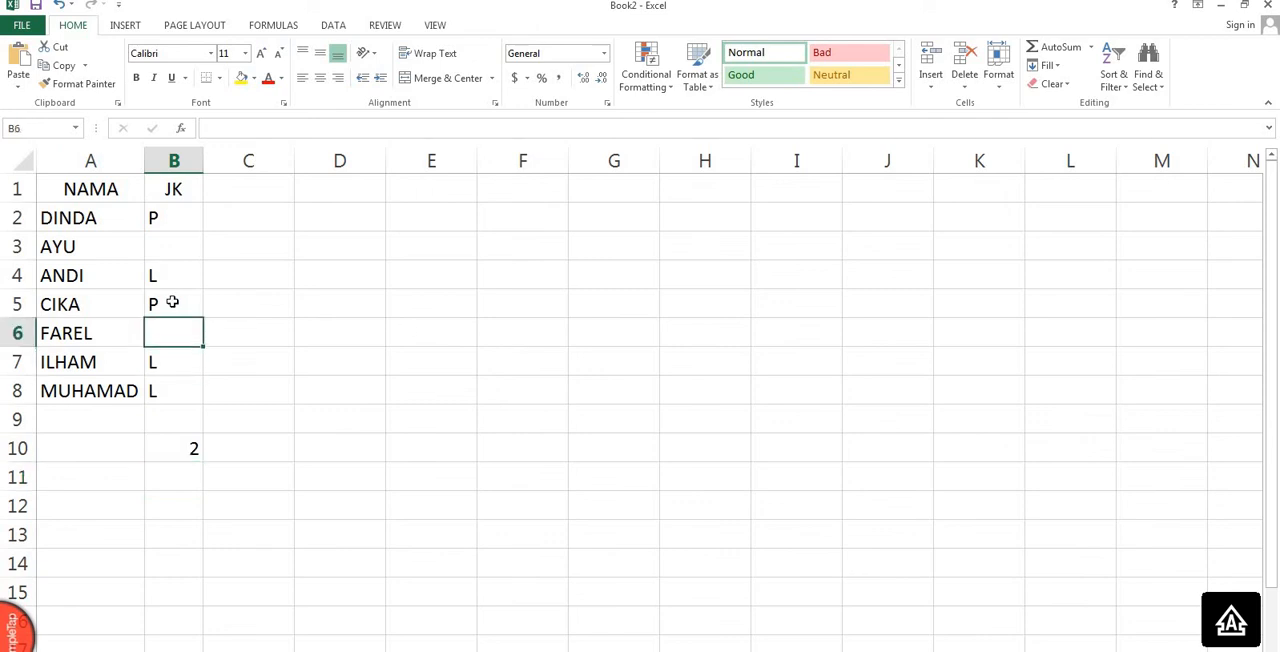
click(171, 256)
click(171, 330)
click(172, 251)
click(170, 332)
click(168, 448)
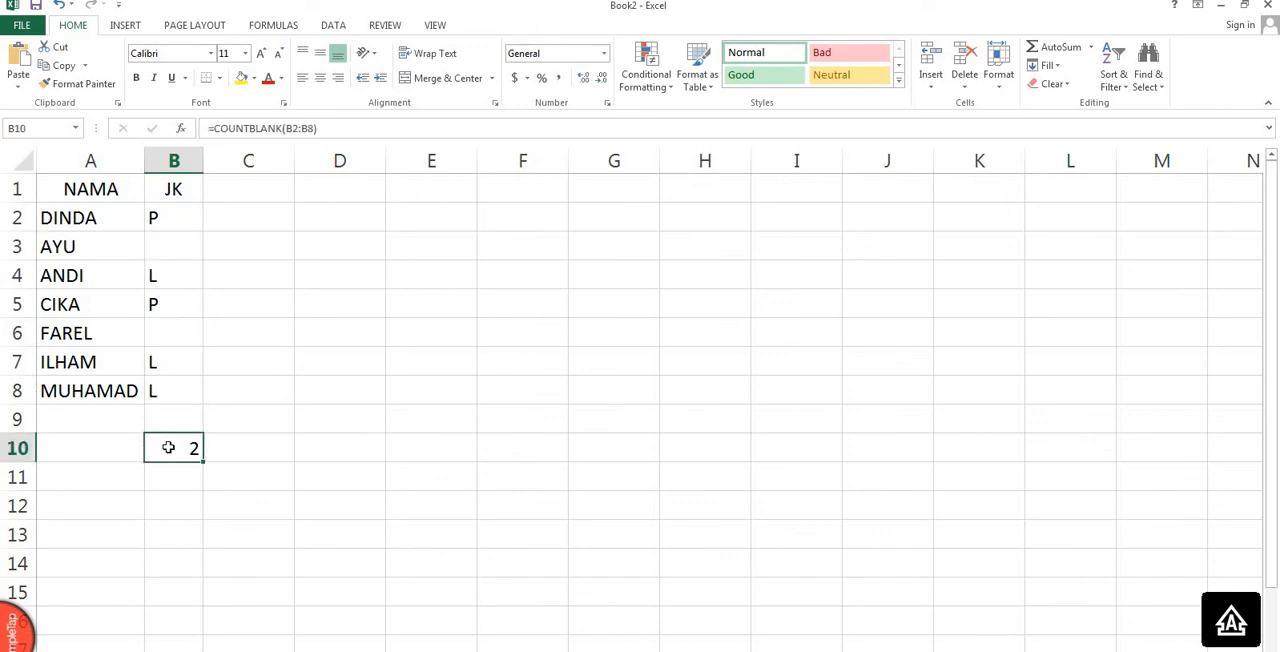
key(Delete)
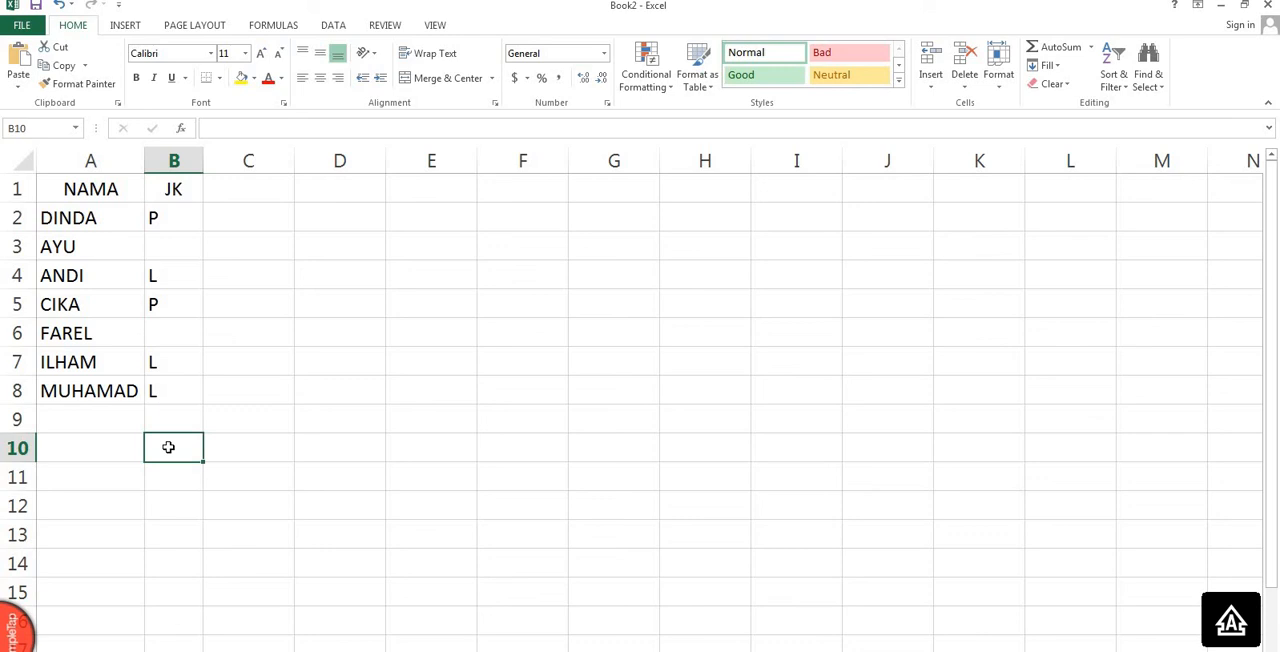
Start a function summary beside the table with COUNT in cell D2 and its description ANGKA in cell E2.
click(257, 297)
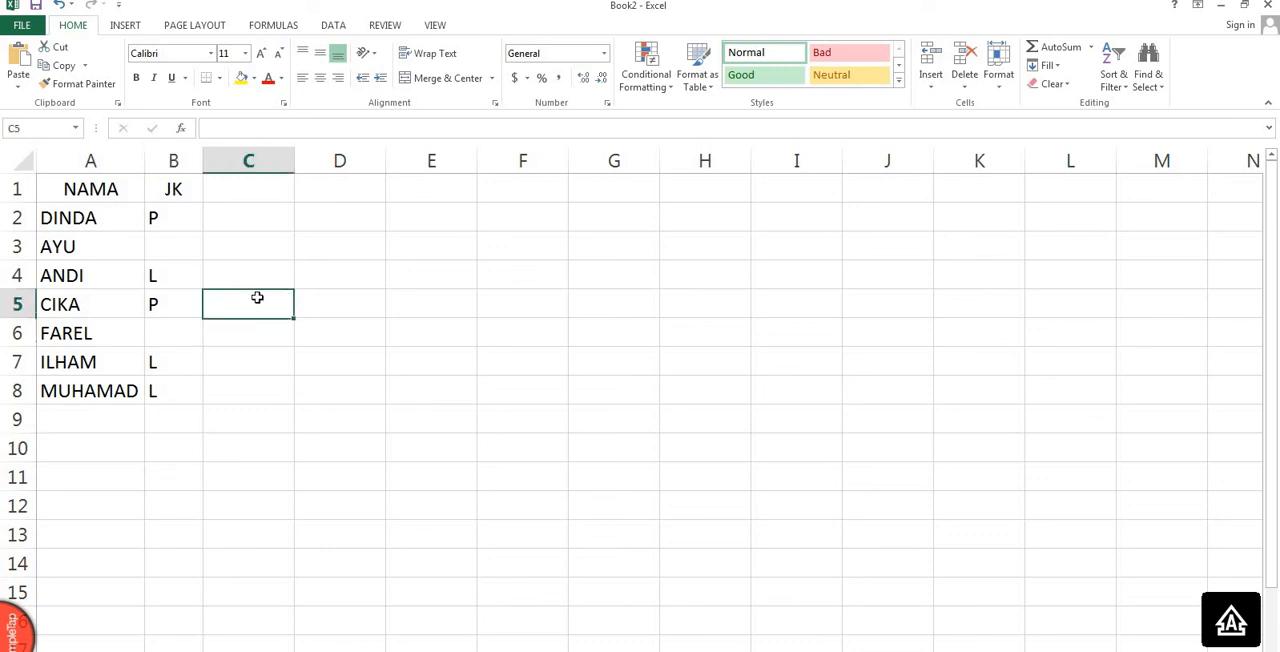
click(333, 217)
text(COUN)
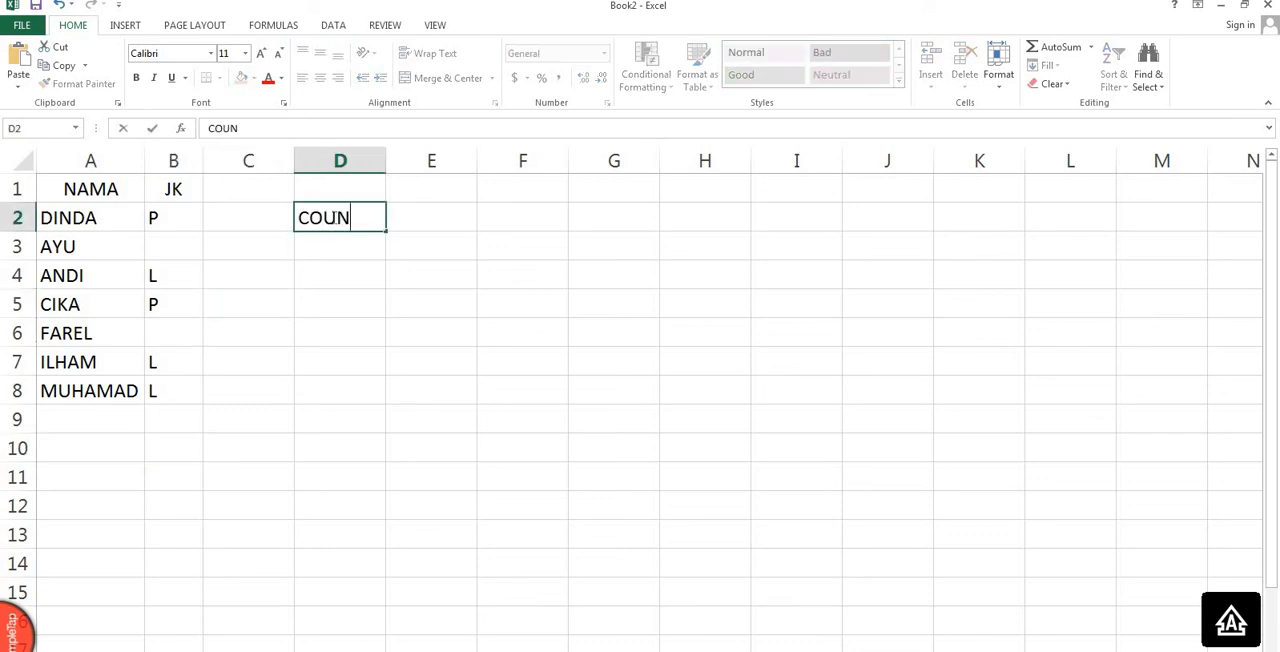
text(T)
key(Tab)
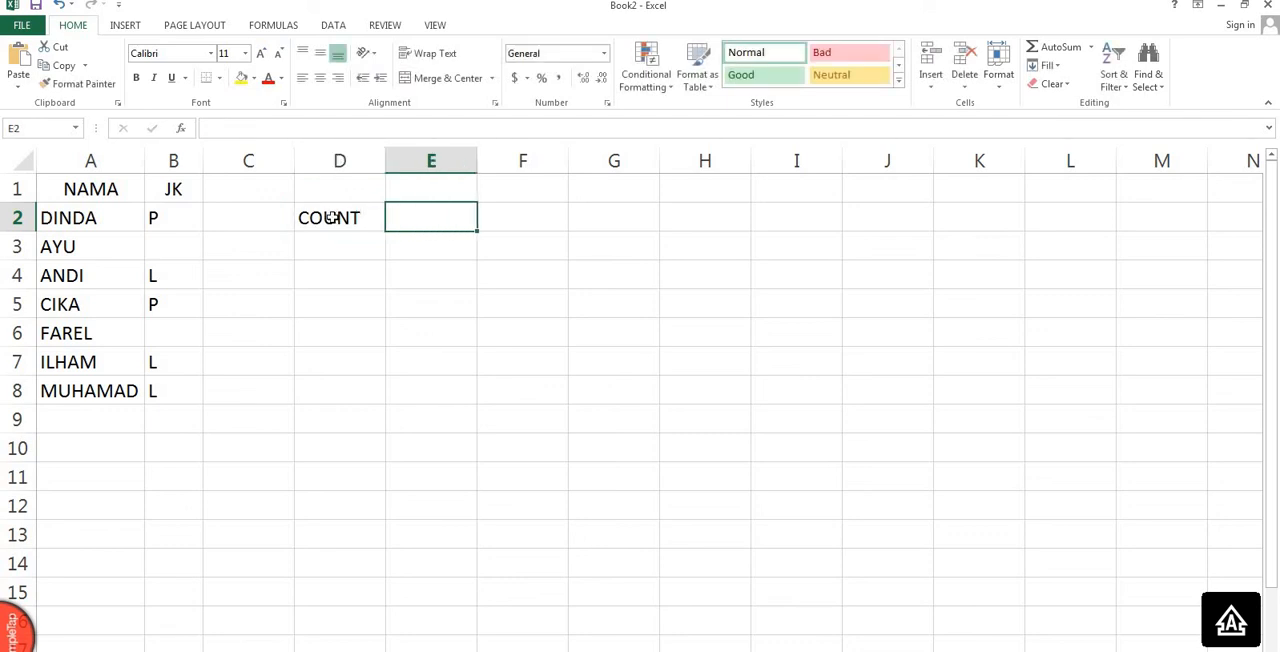
text(ANGKA)
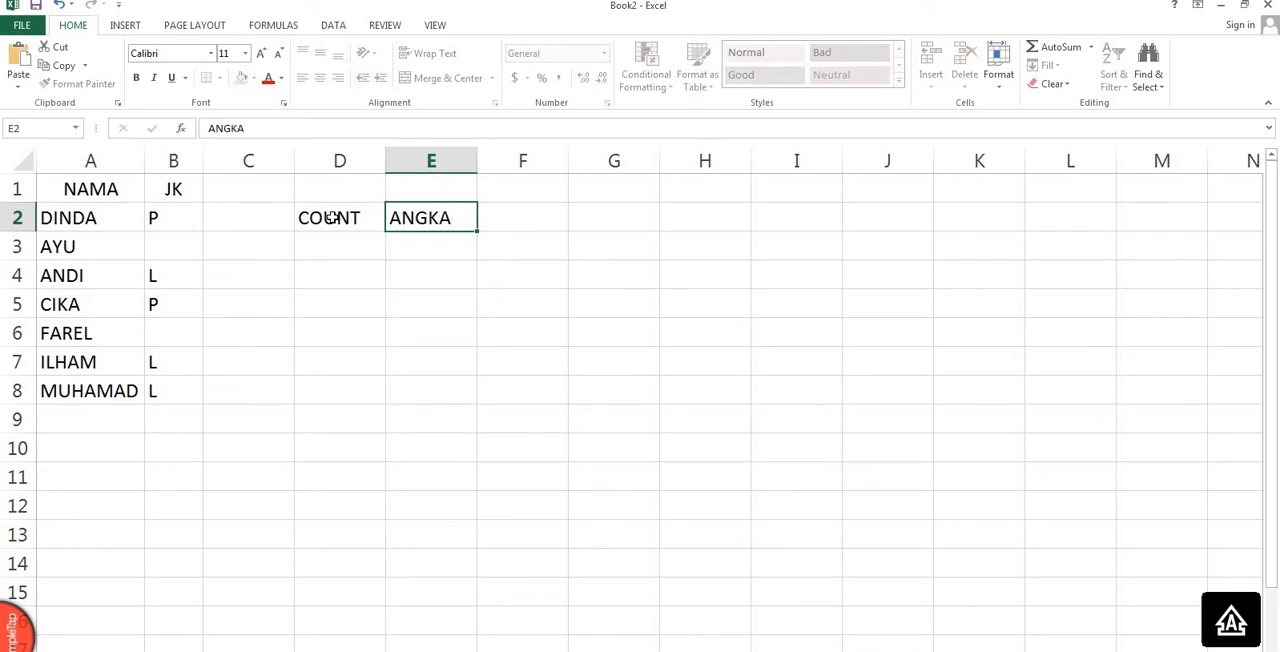
key(Return)
Add the second summary row with COUNTA in cell D3 and the description ANGKA/TEKS in cell E3.
text(CO)
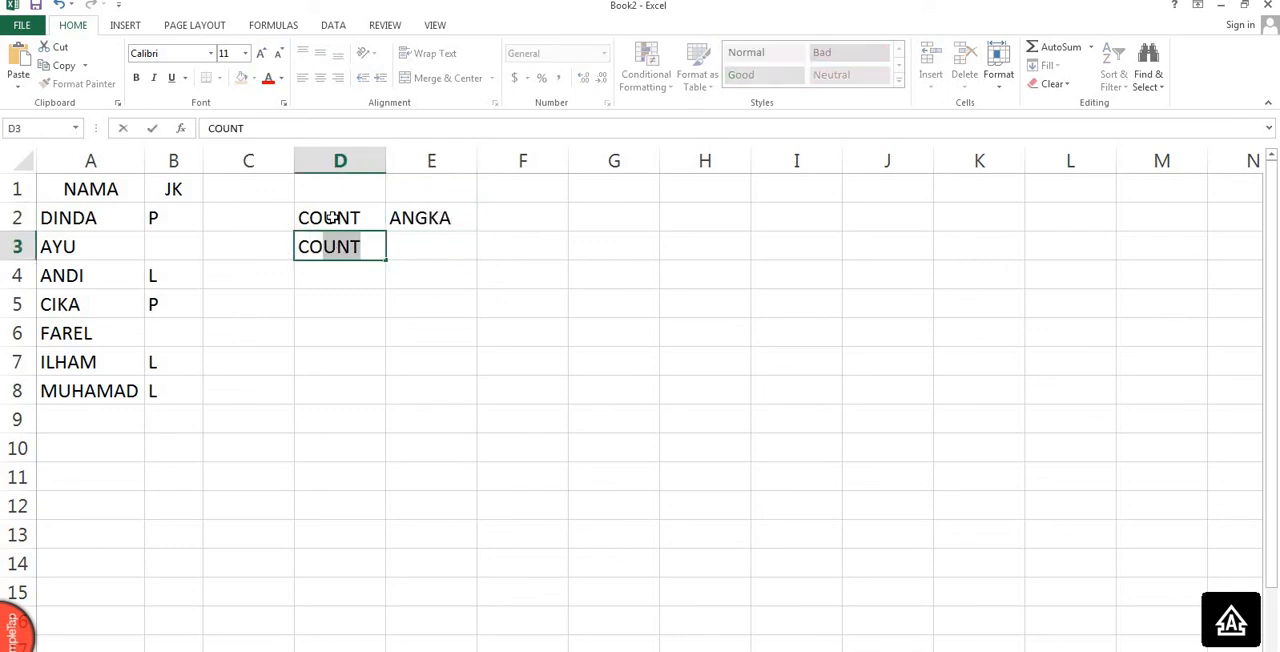
key(Tab)
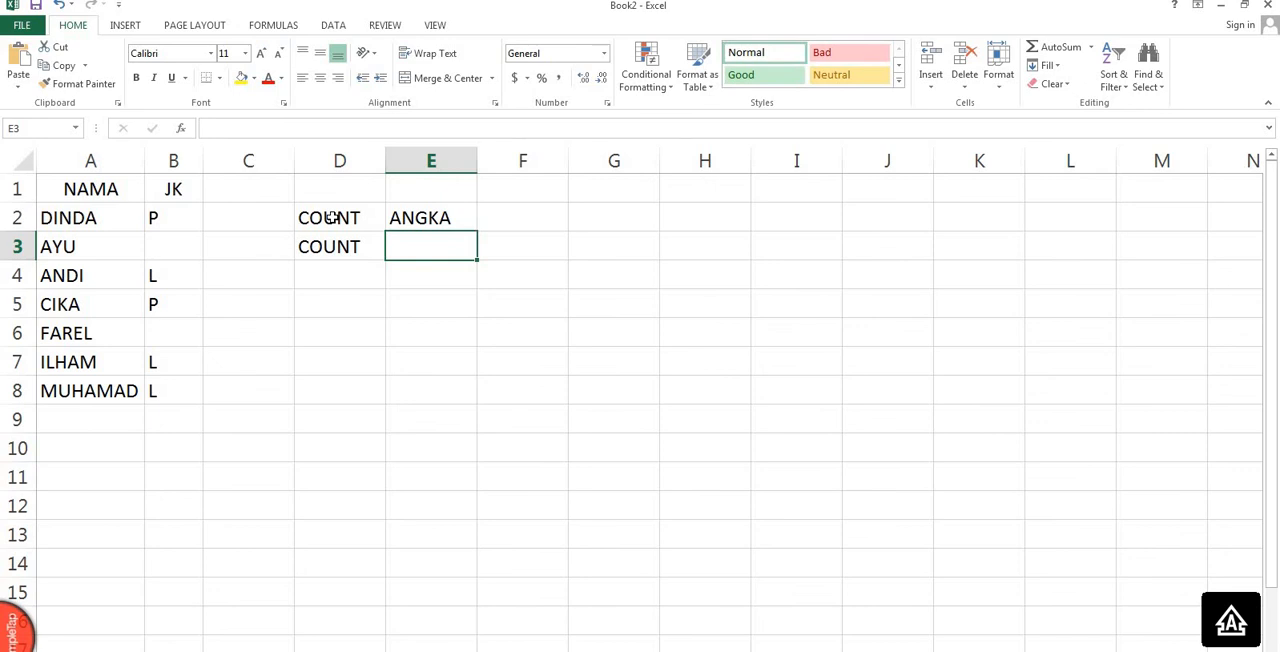
key(Left)
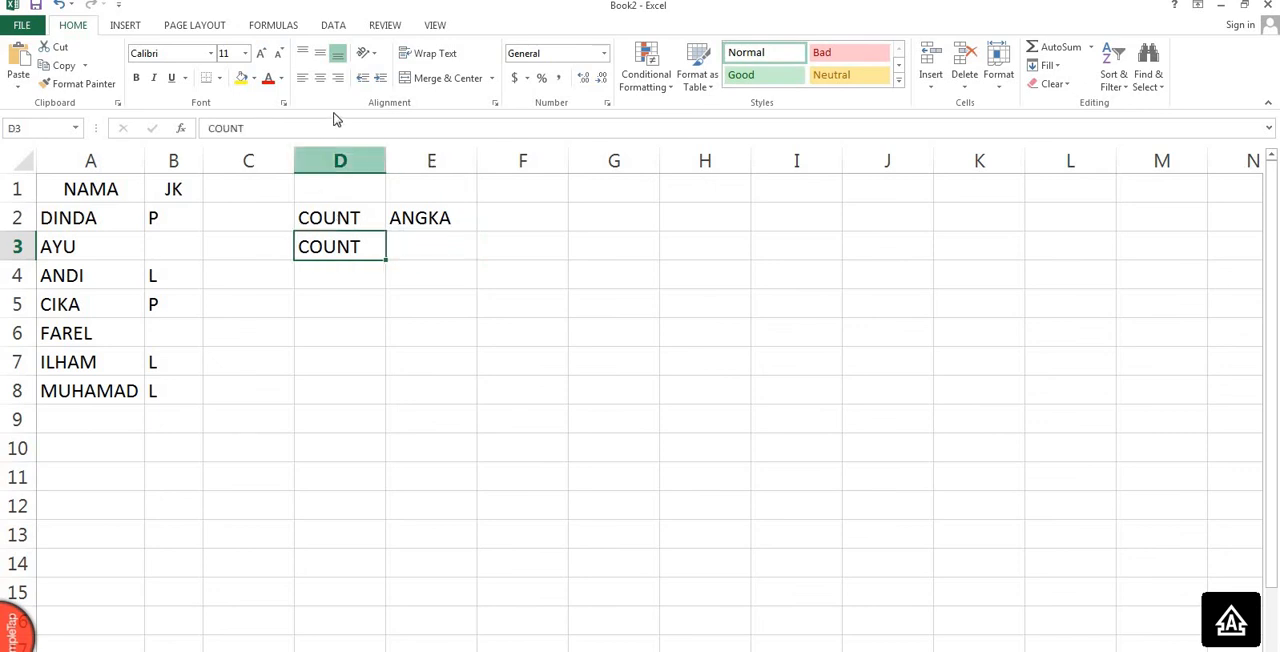
click(337, 127)
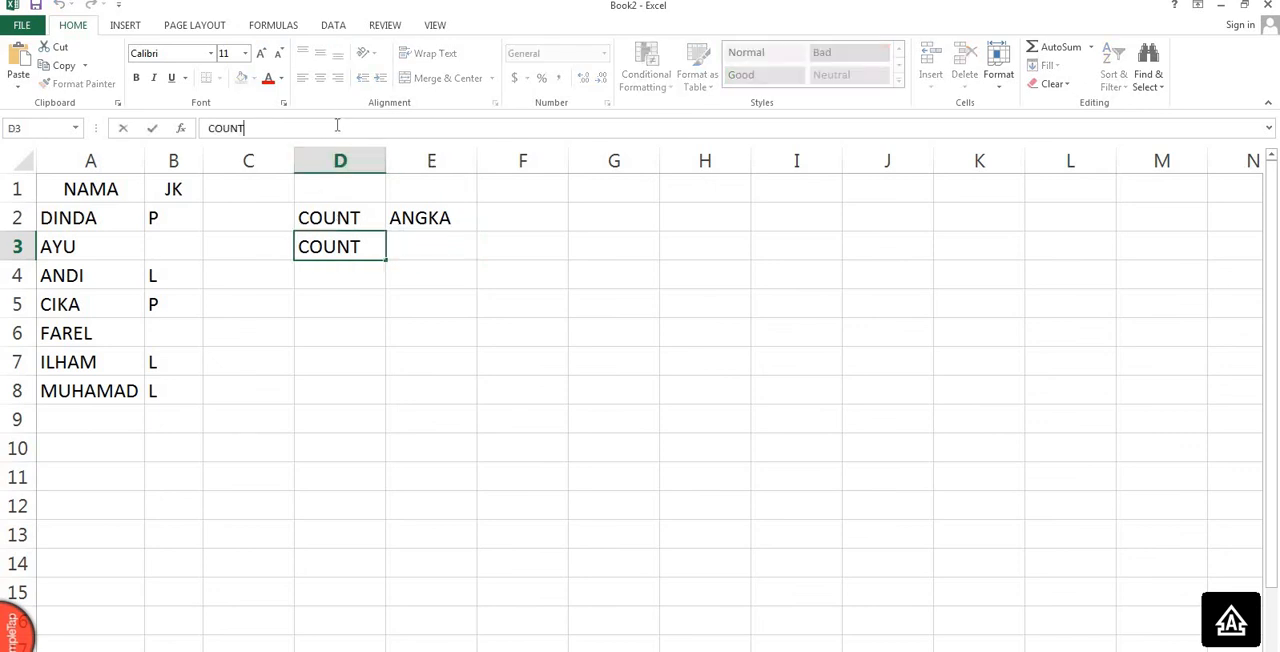
text(A)
click(440, 253)
text(ANGKA)
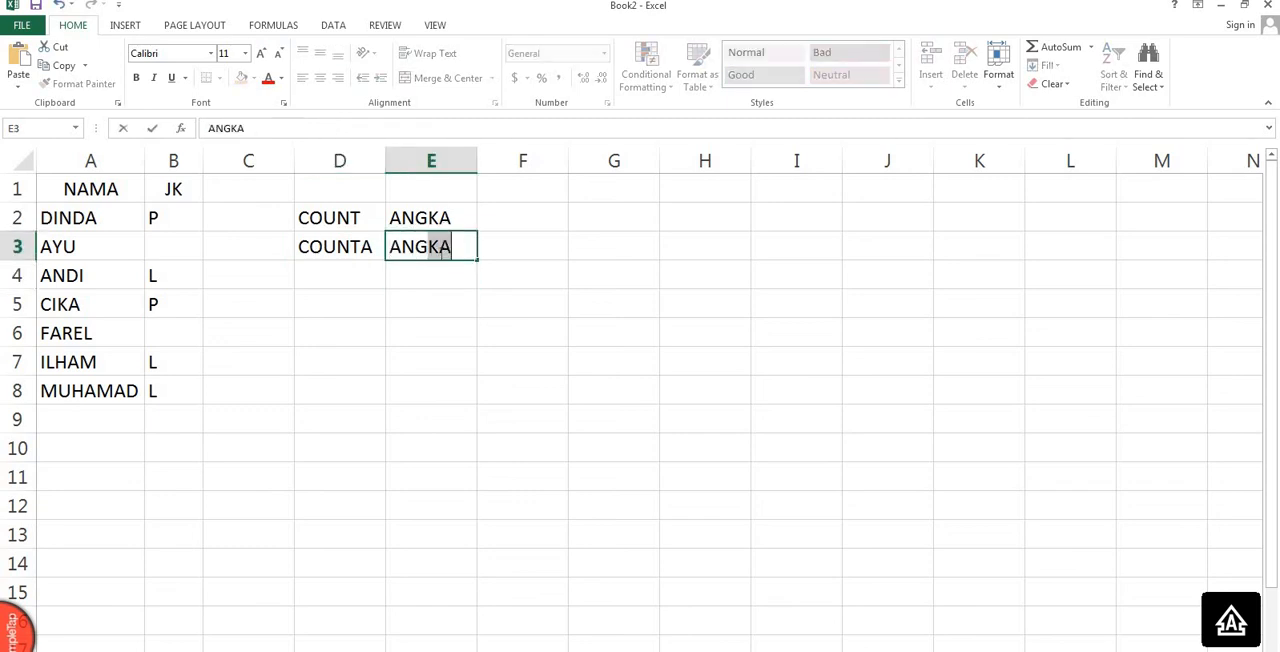
text(/TEKS)
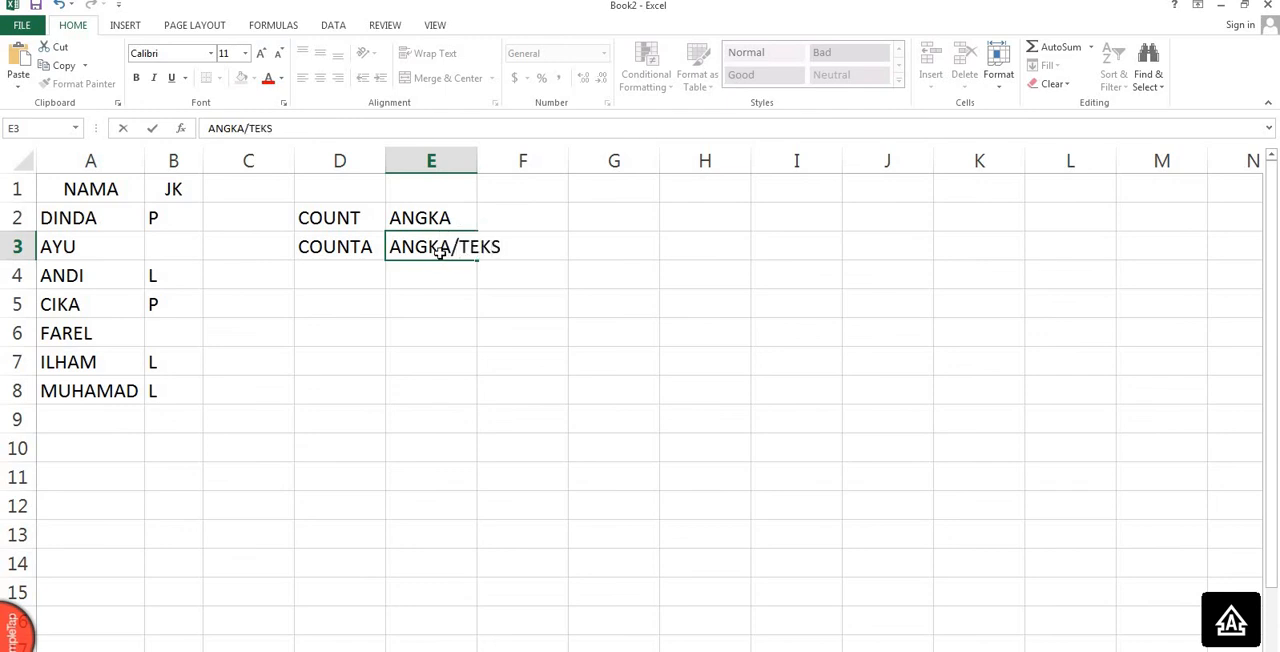
key(Return)
Add the third summary row with COUNTIF in cell D4 and the description BERDASARKAN CRITERIA in cell E4.
key(Left)
text(C)
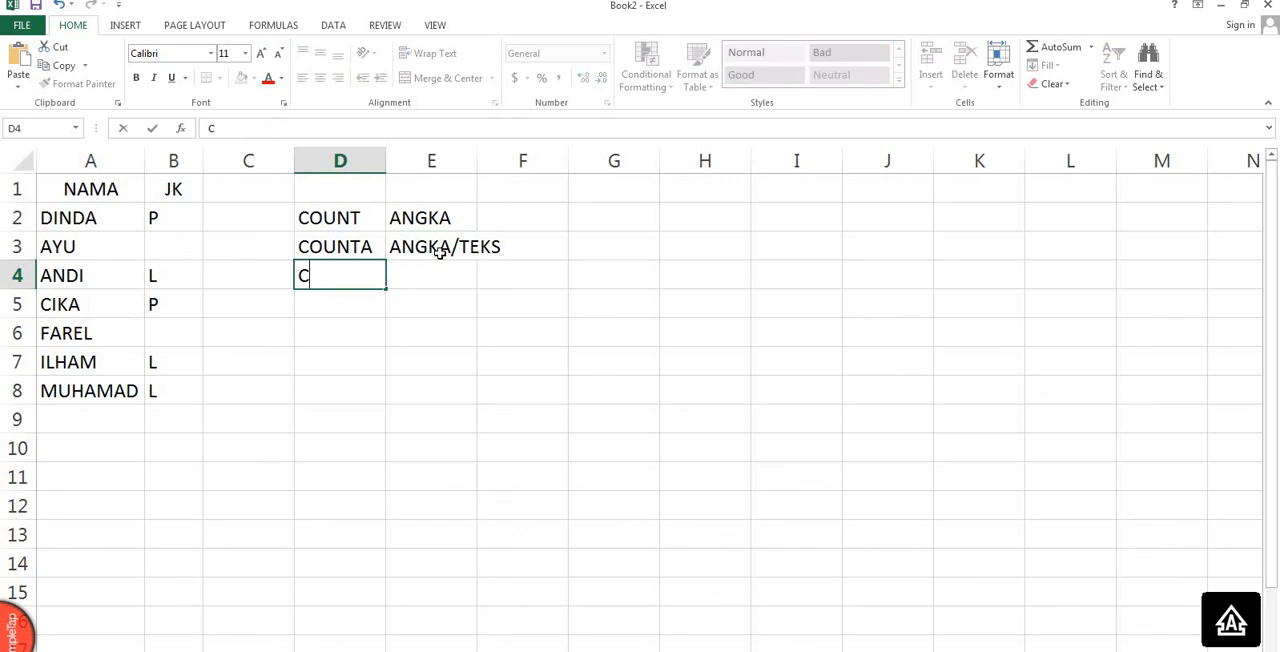
text(OUNTIK)
key(BackSpace)
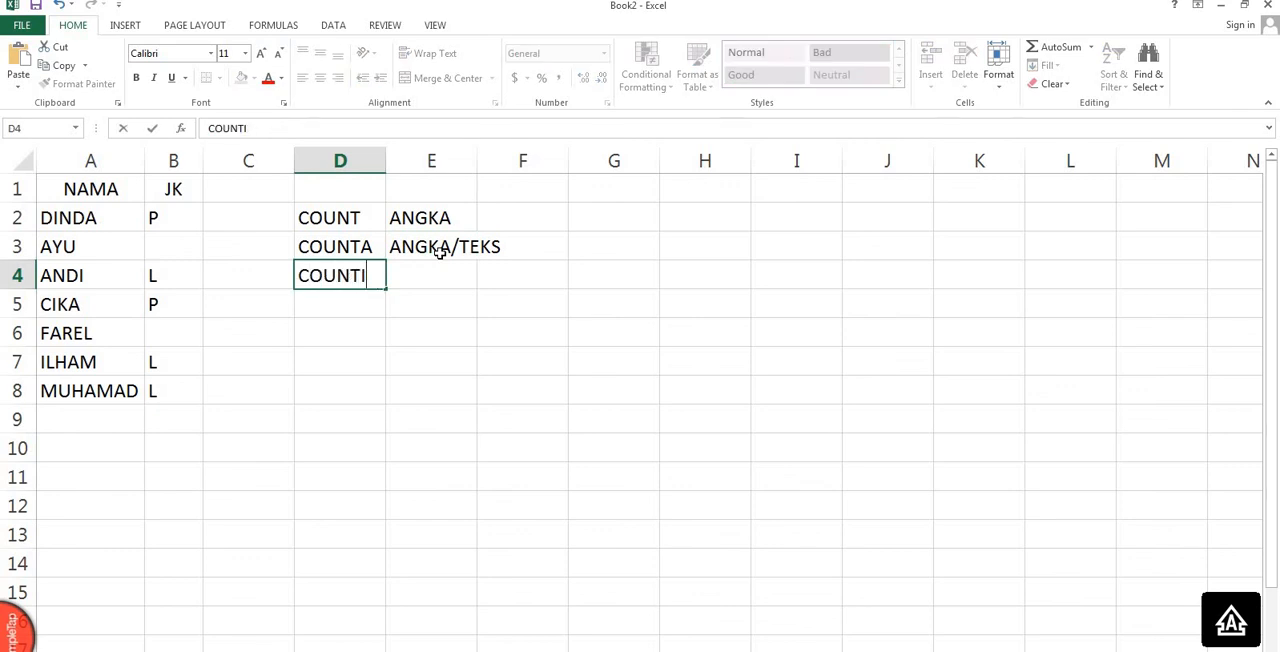
text(F)
key(Tab)
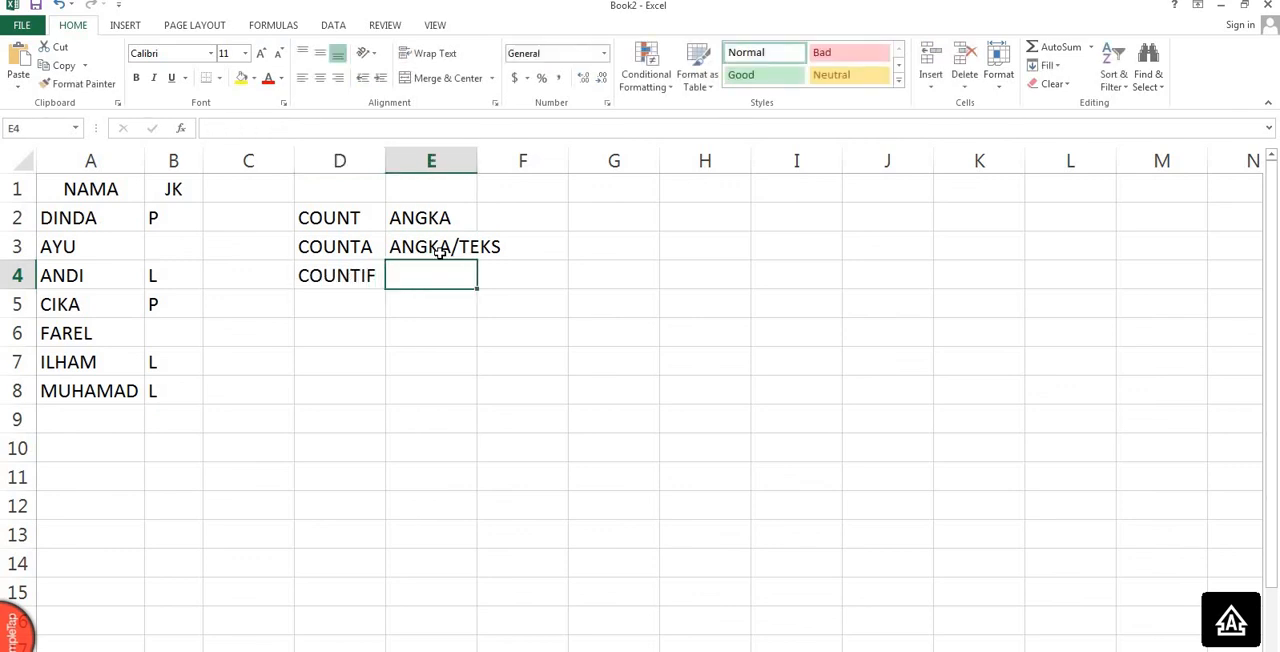
text(BERDA)
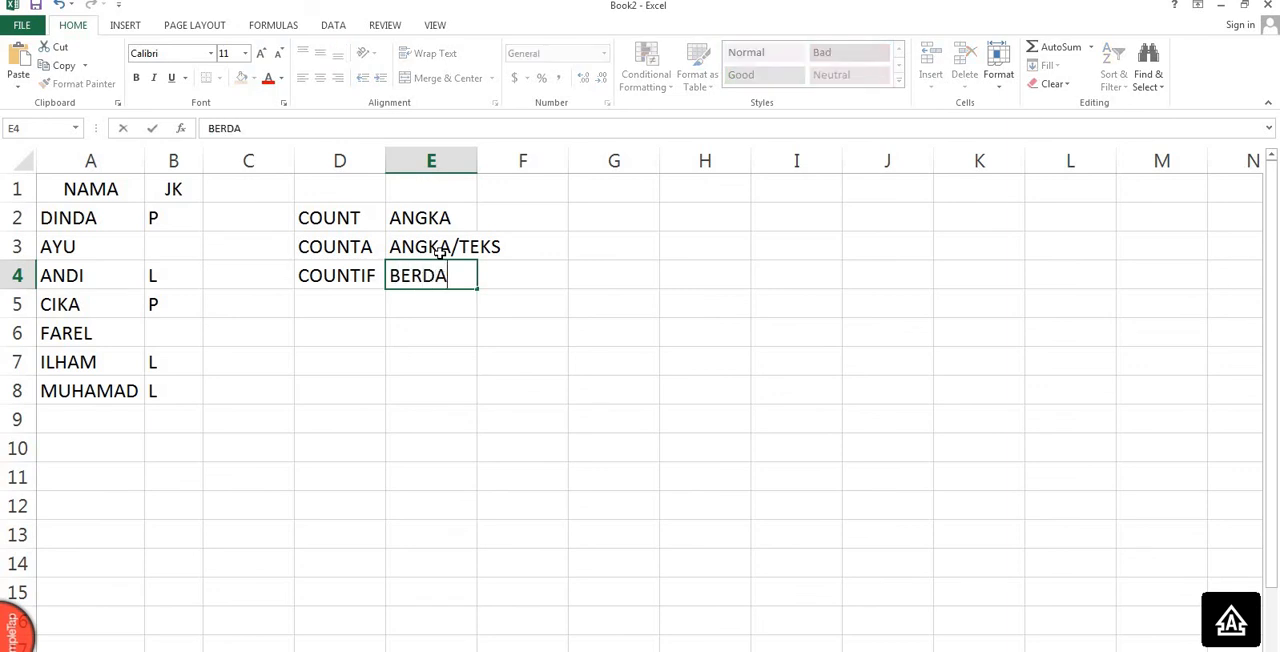
text(SARKA)
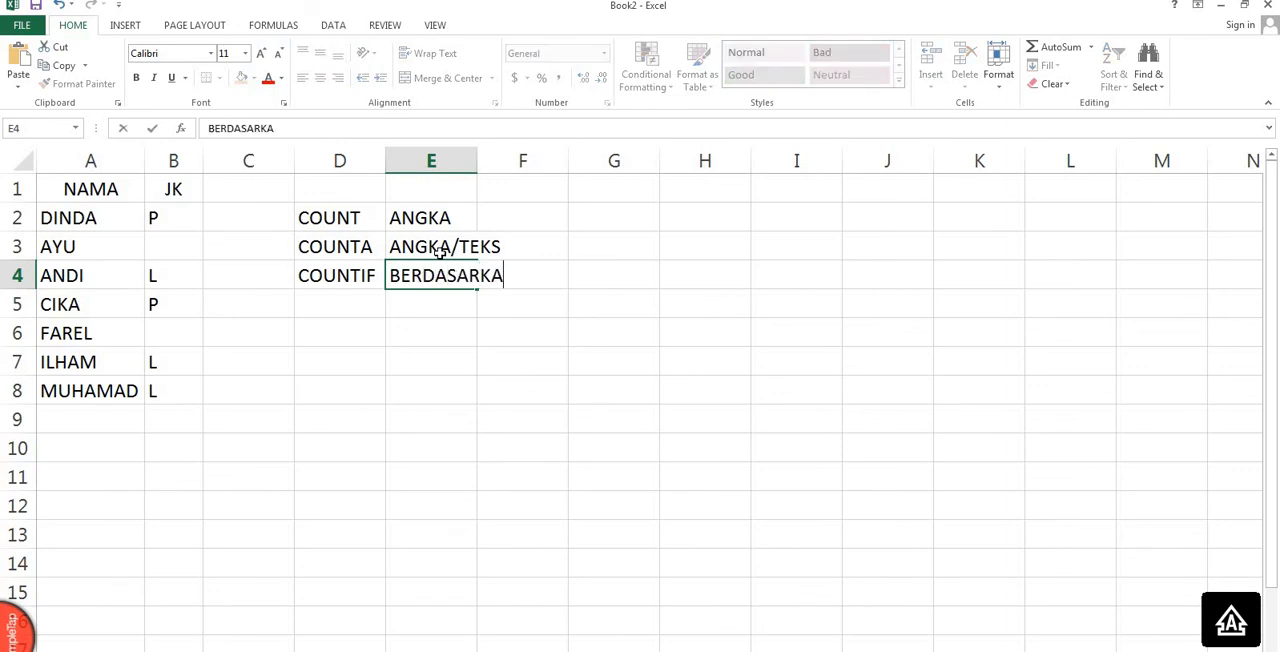
text(N CRIT)
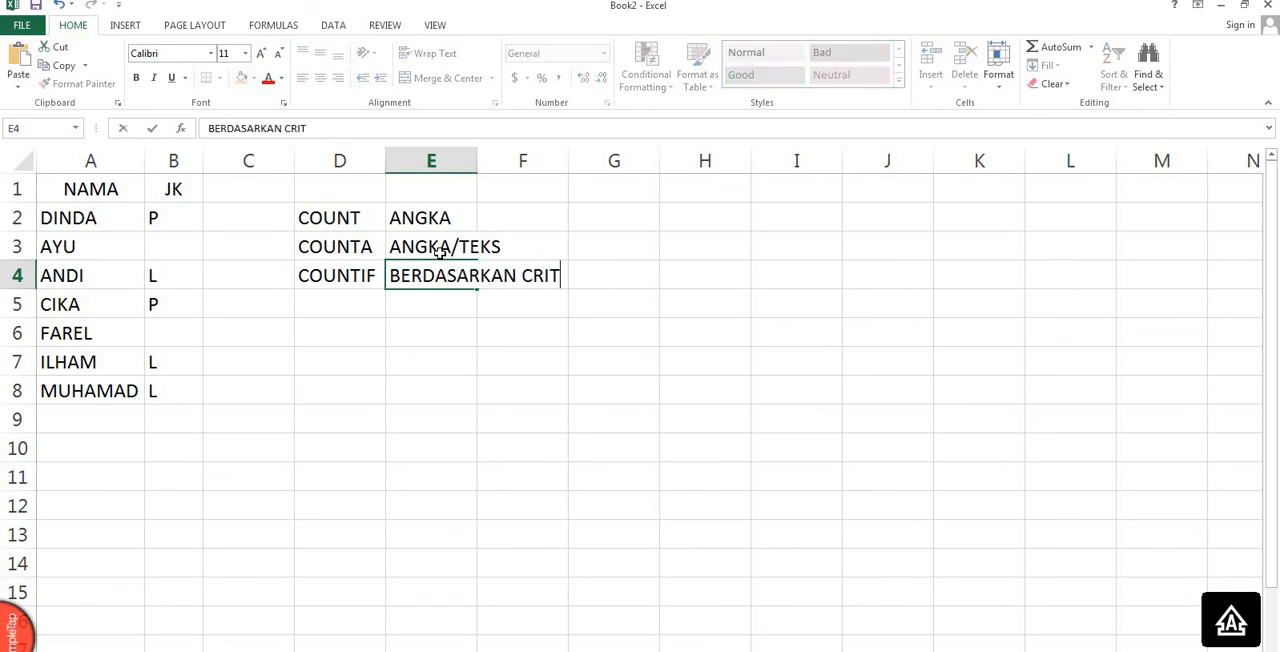
text(ERIA)
key(Return)
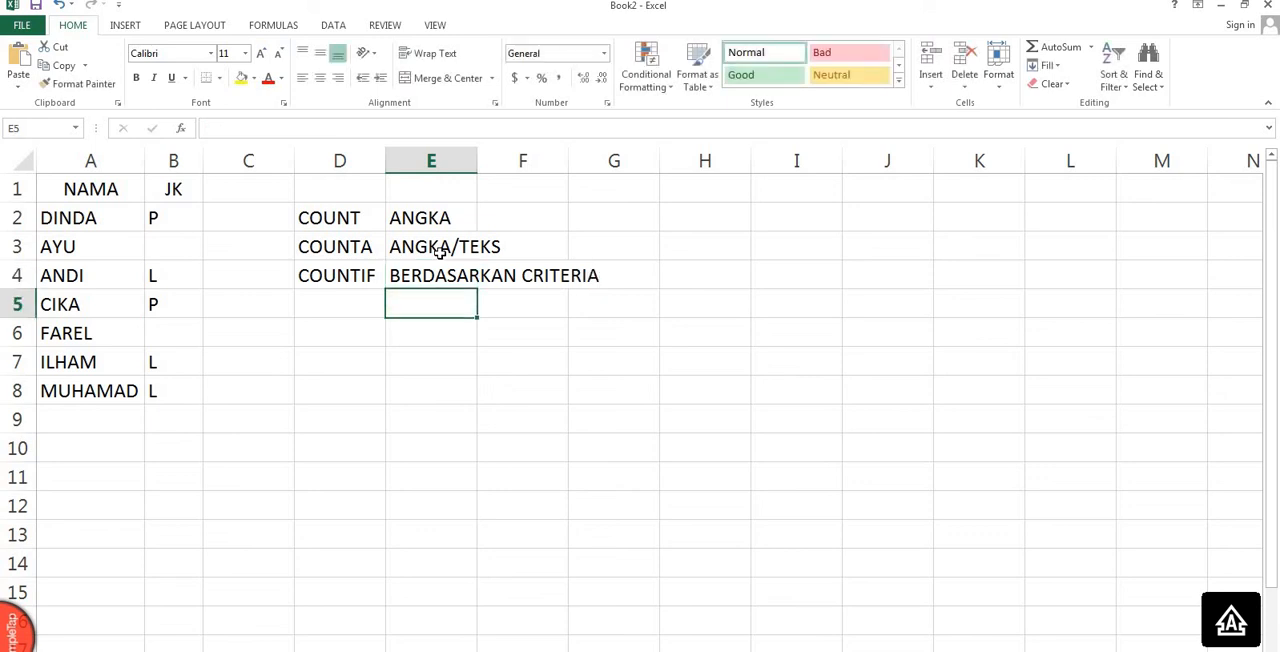
Add the fourth summary row with COUNTBLANK in cell D5 and CELL YANG BELUM TERISI/ DATA KOSONG in cell F5.
key(Left)
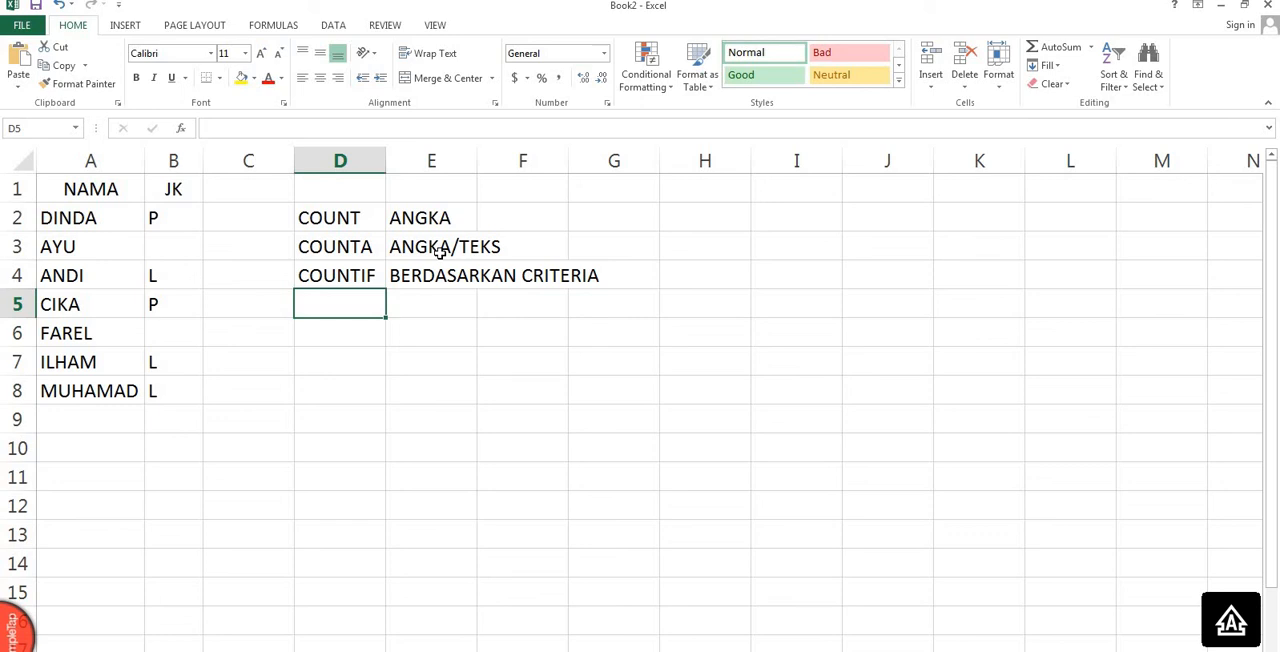
text(CO)
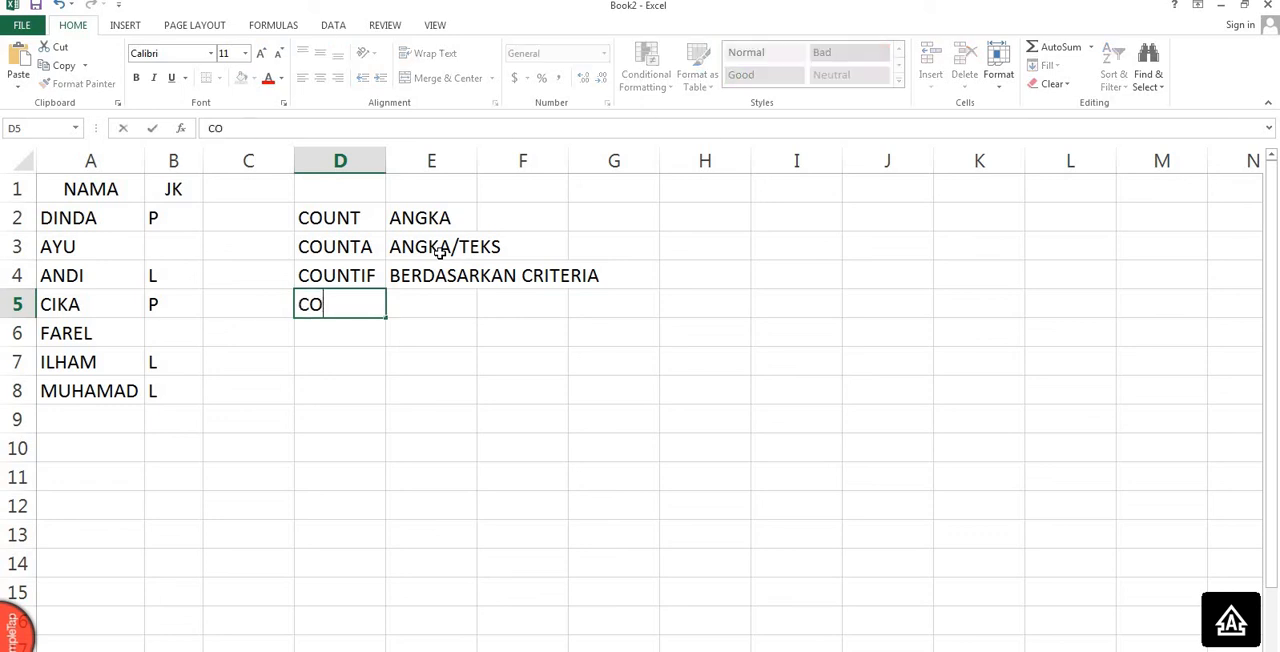
text(UNTBLANK)
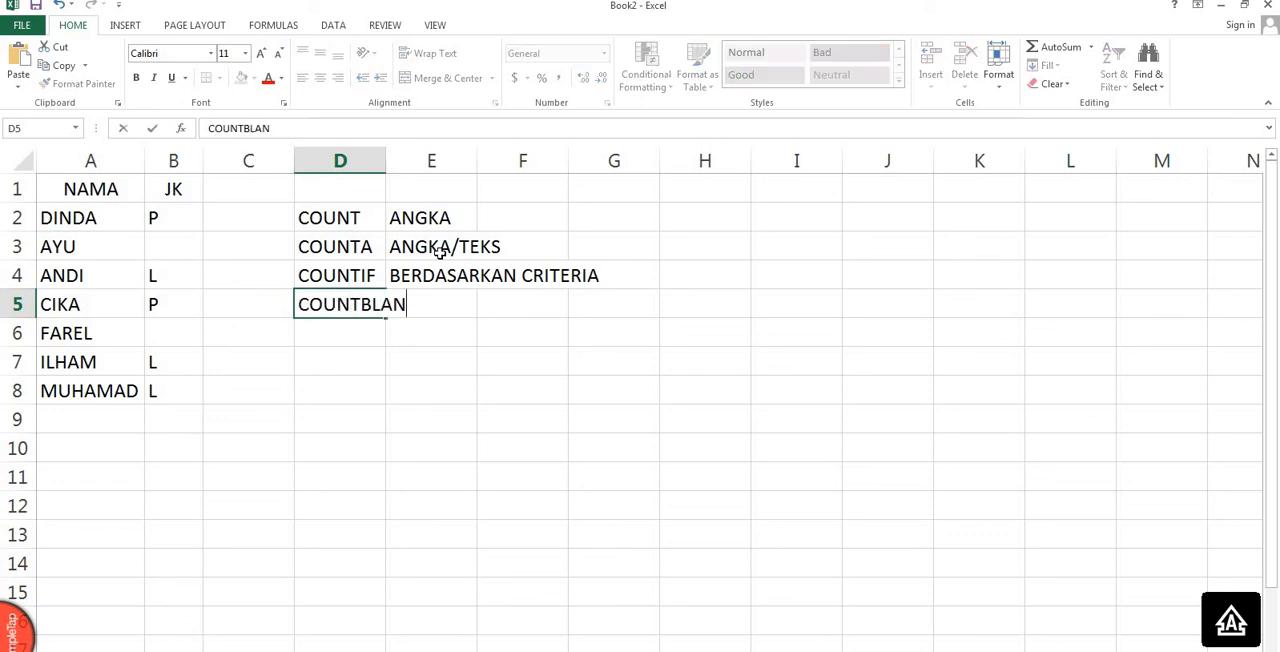
key(Tab)
key(Tab)
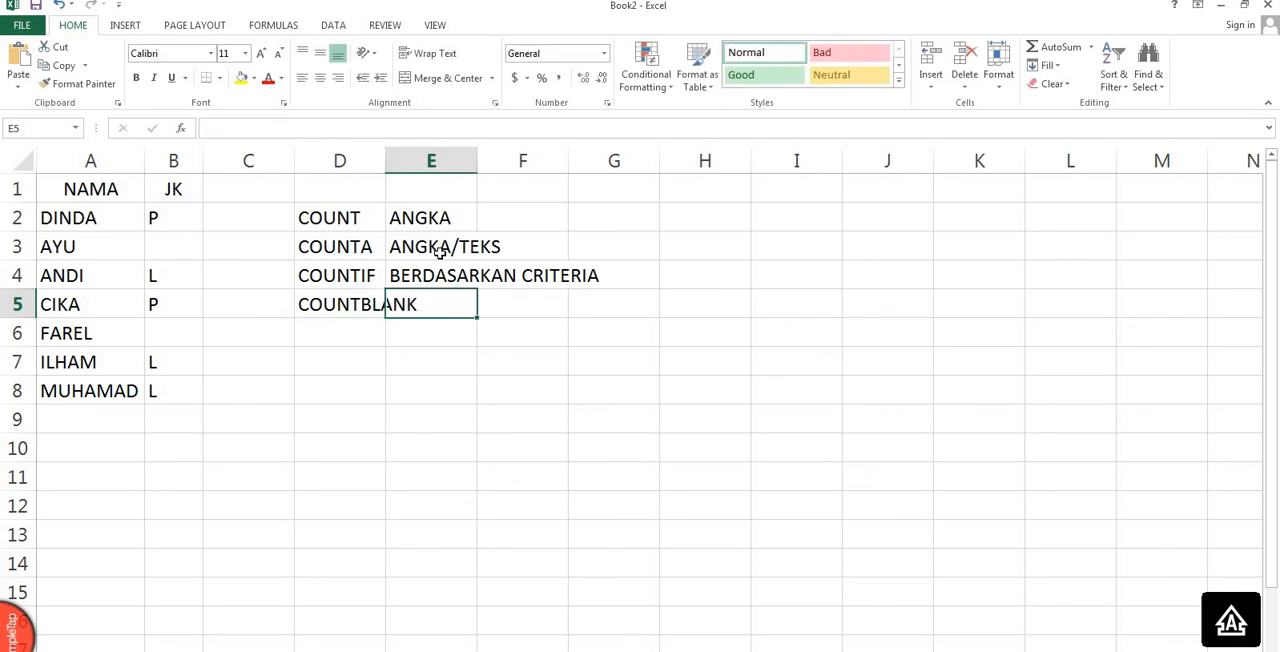
text(C)
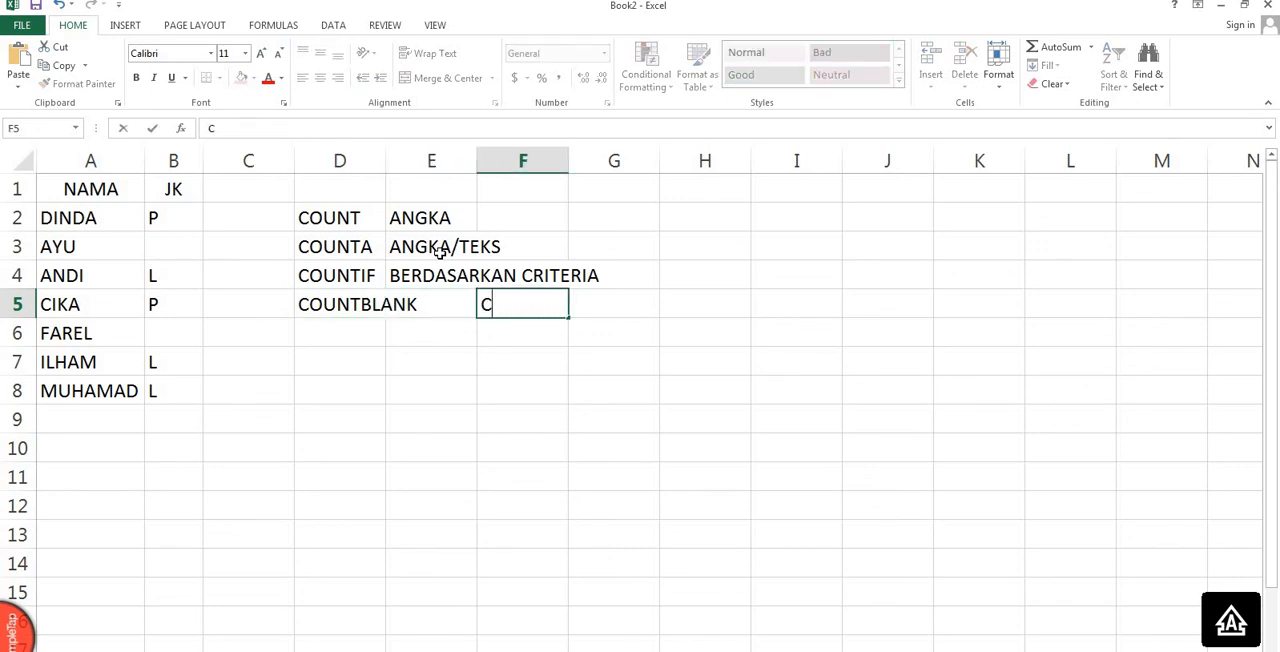
text(ELL YAN)
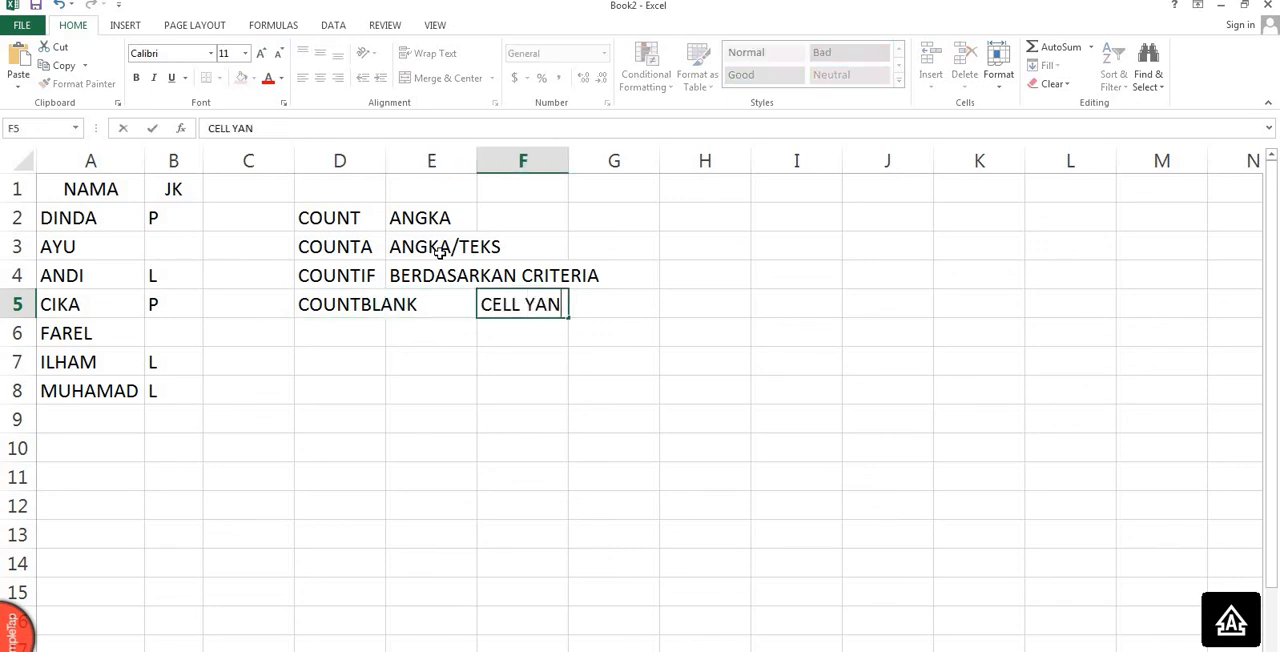
text(G BELUM TERISI)
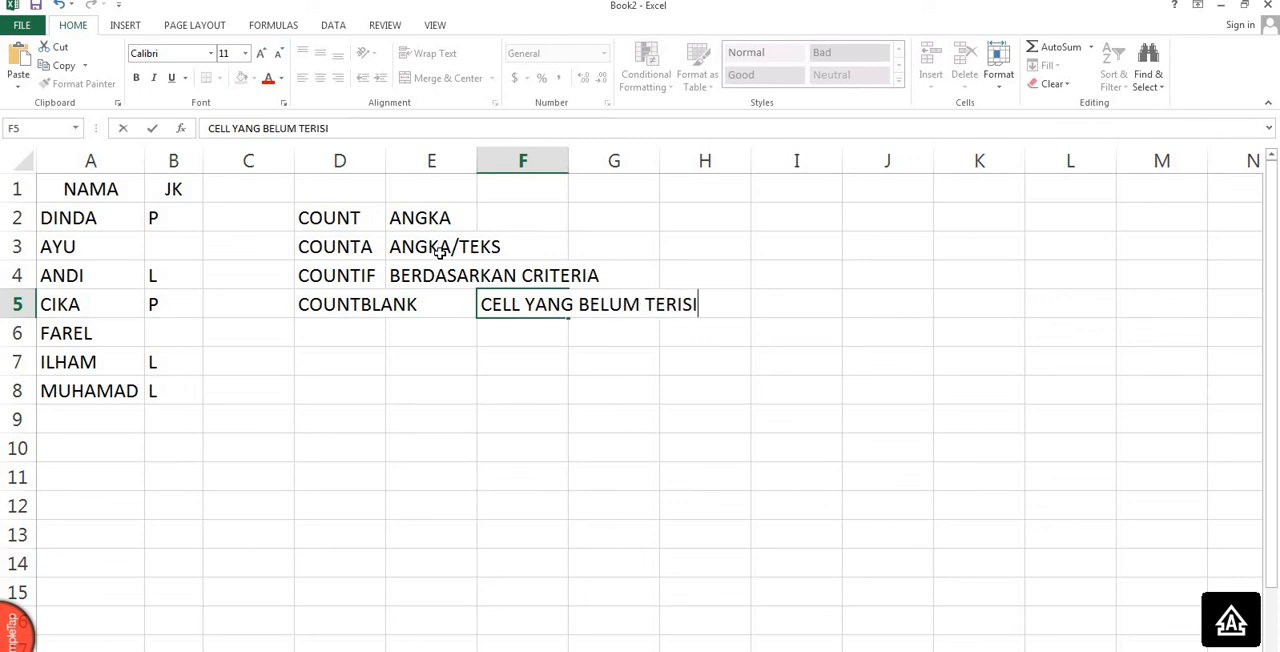
text(/ DATA KOSONG)
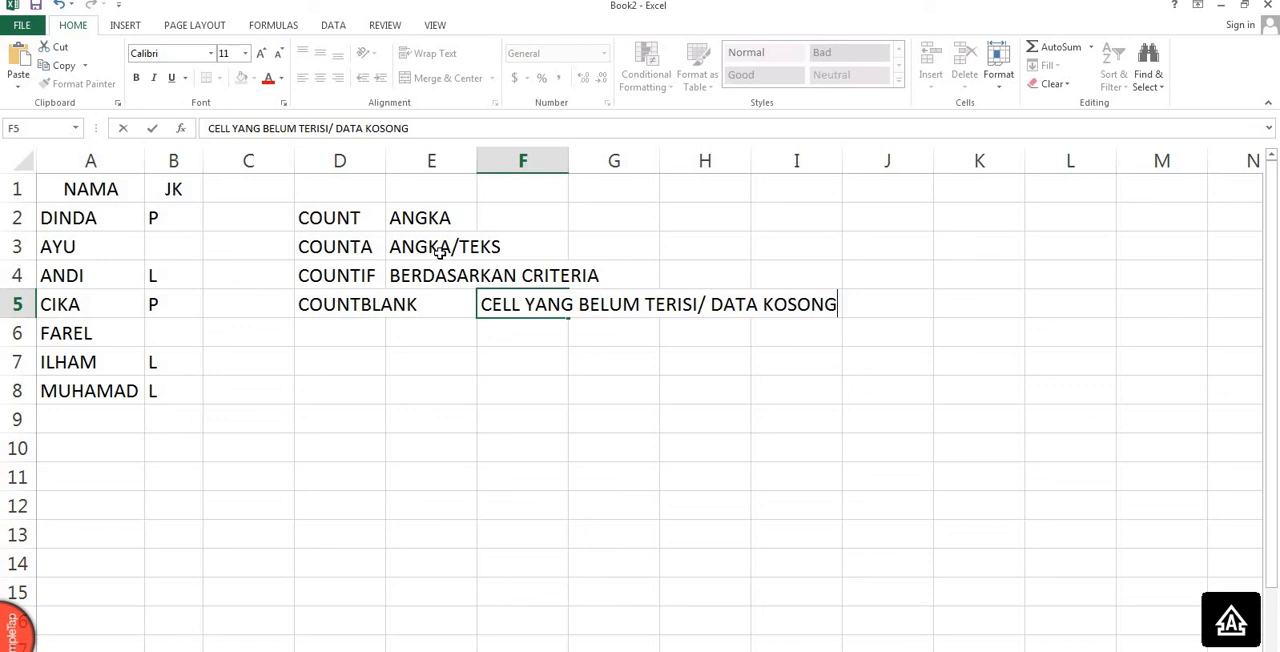
click(425, 347)
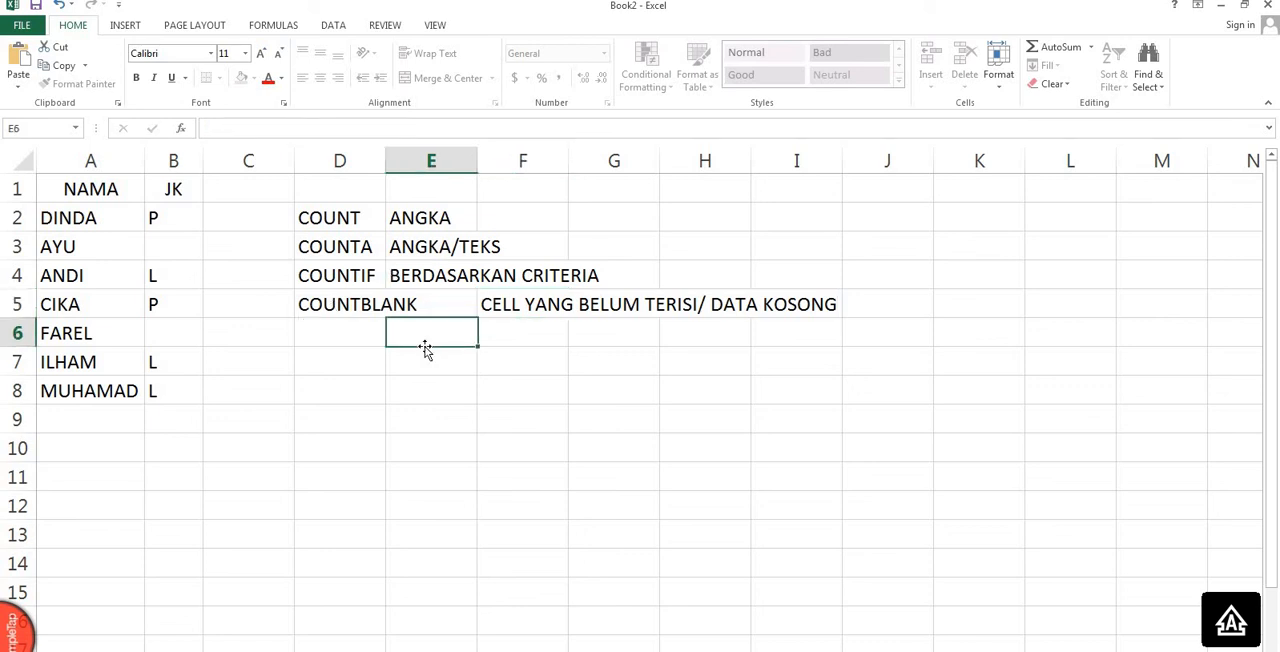